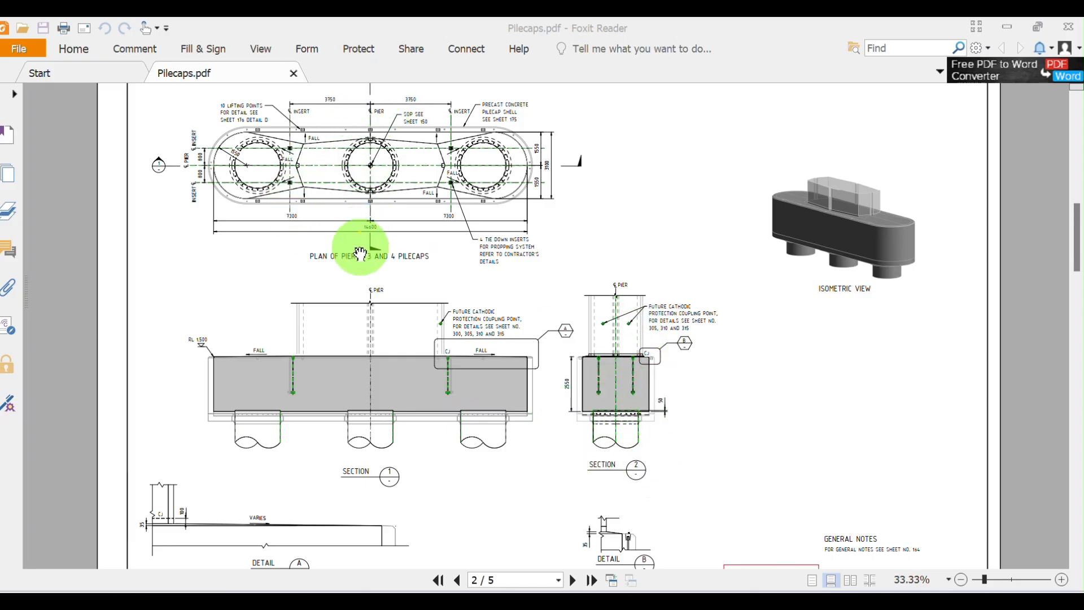
Examine the plan of pier 2, 3 and 4 pilecaps and sections 1 and 2 on page 2 of Pilecaps.pdf.
scroll(360, 238, up, 2)
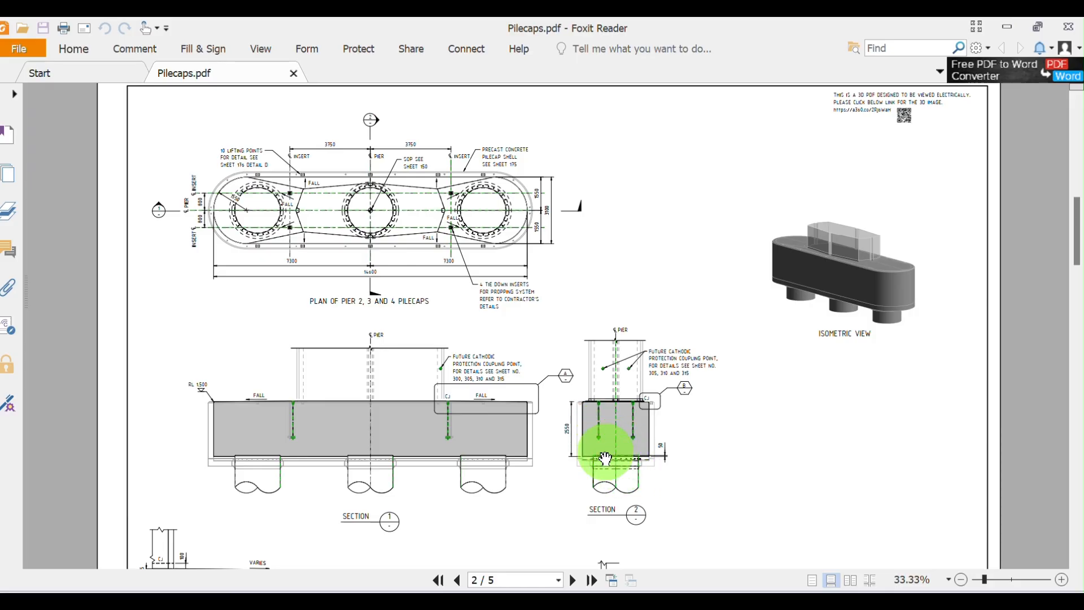
scroll(574, 449, up, 1)
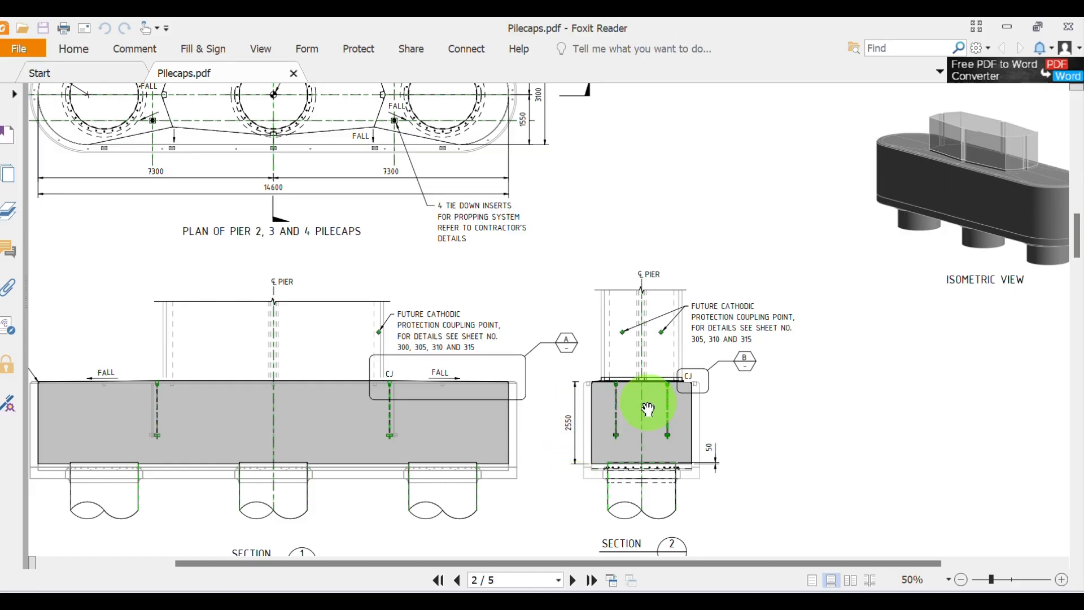
scroll(655, 395, down, 1)
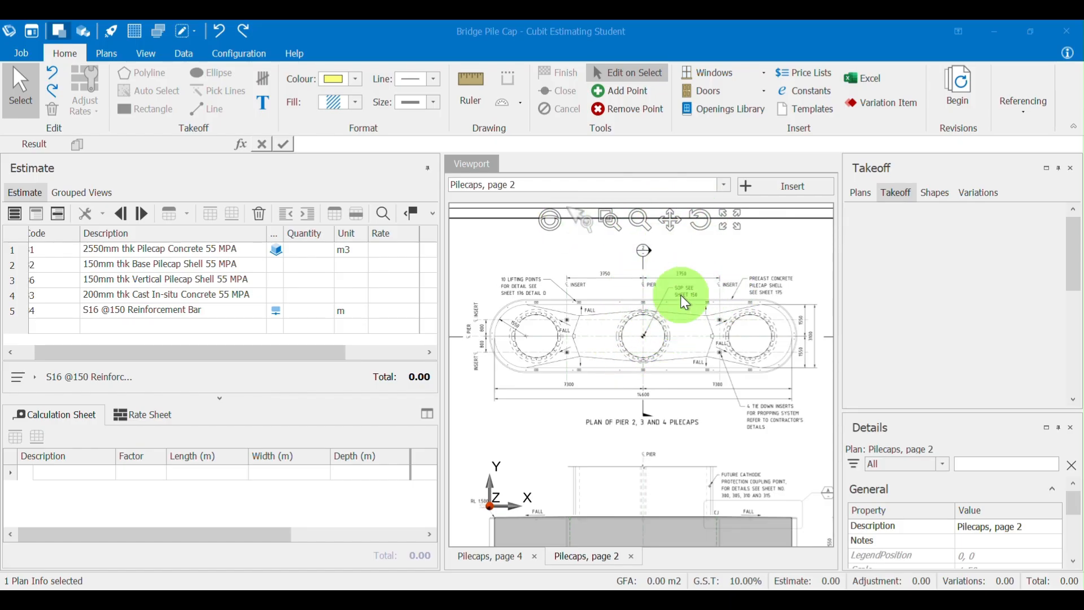
Switch to Cubit Estimating and display the plan Pilecaps, page 4 in the viewport.
scroll(671, 314, down, 3)
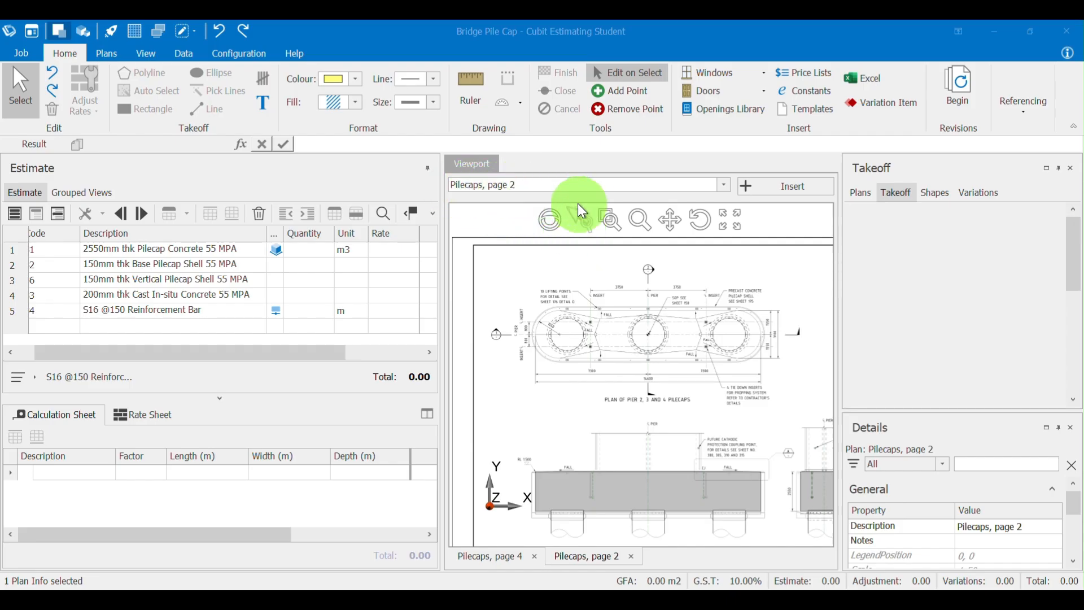
click(725, 186)
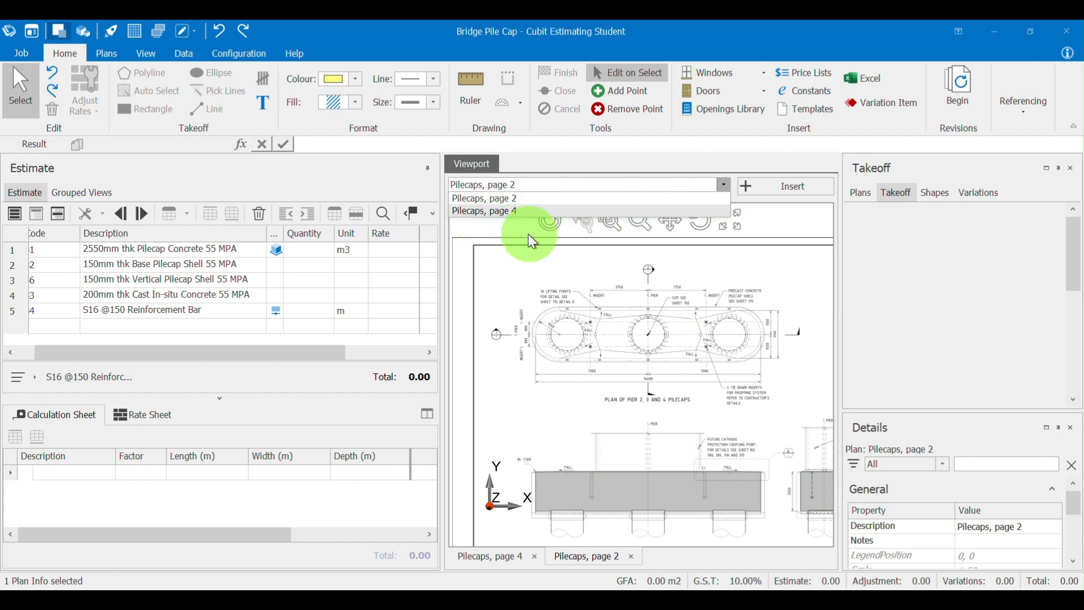
click(510, 214)
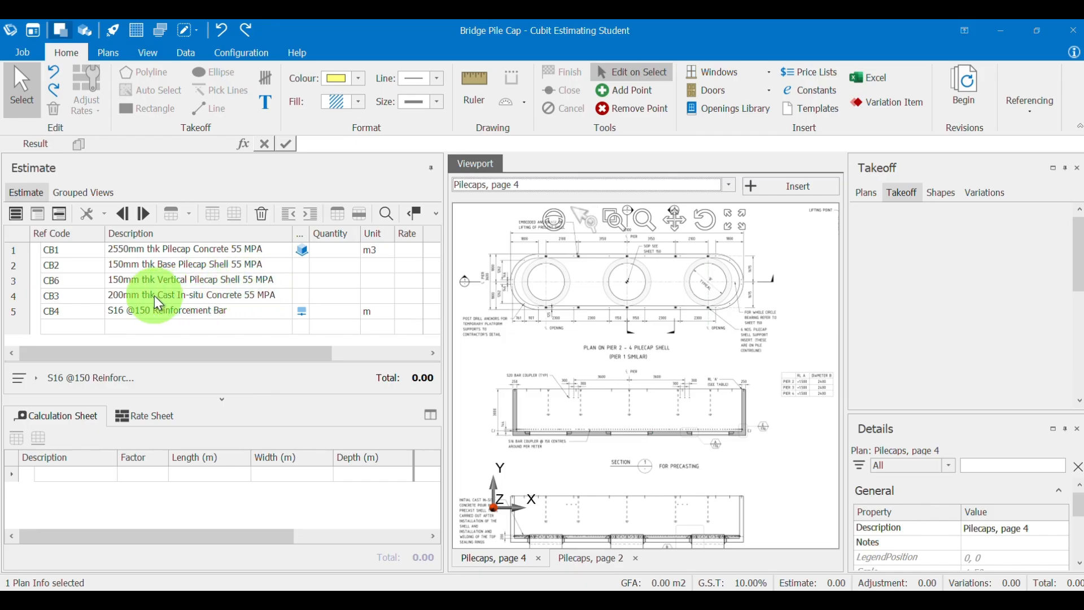
Examine the shell thickness, bar couplers and in-situ concrete layer in the precasting and after-installation sections of the pilecap shell.
scroll(523, 475, up, 3)
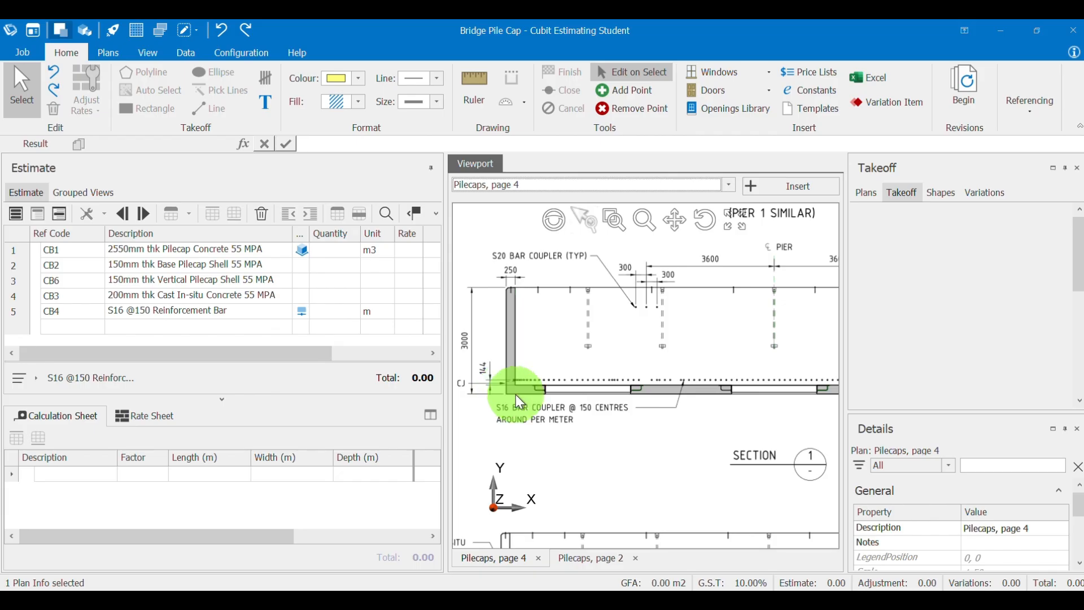
scroll(689, 376, down, 3)
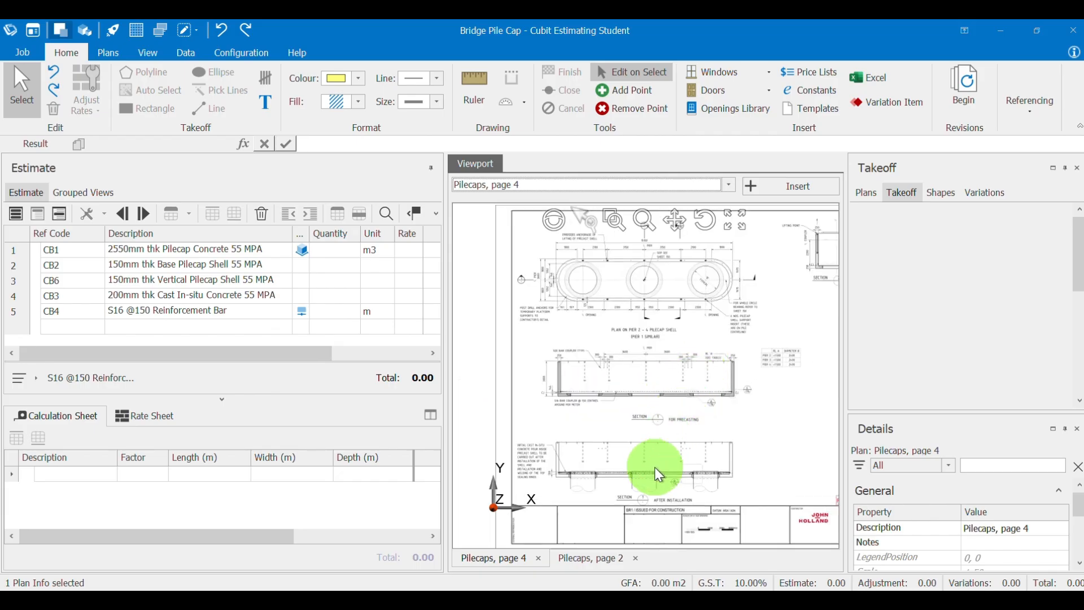
scroll(623, 499, up, 2)
scroll(620, 493, up, 2)
drag(592, 444, 818, 367)
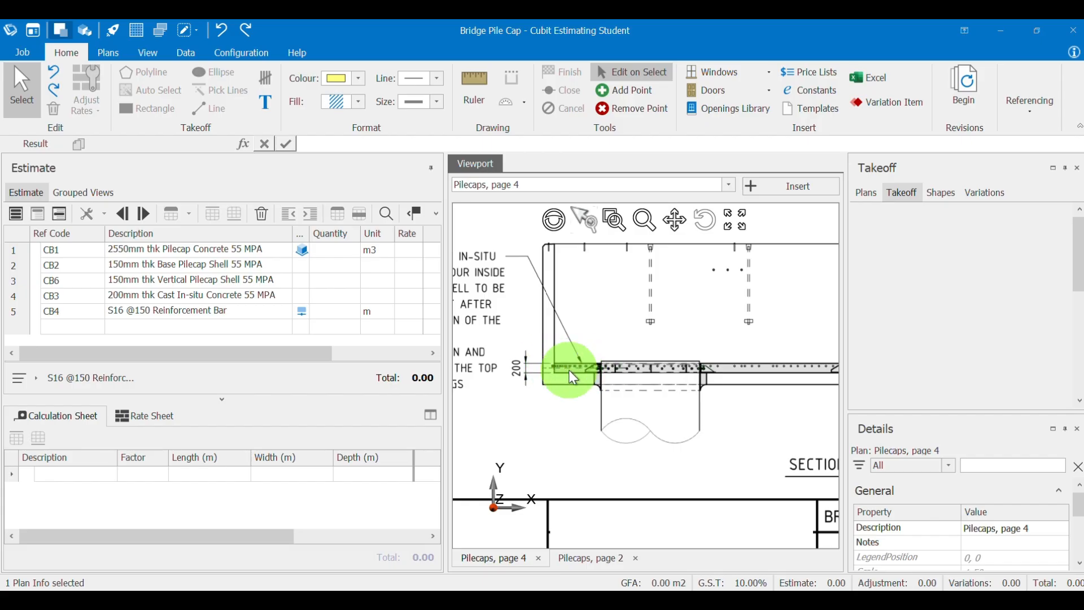
scroll(573, 372, down, 5)
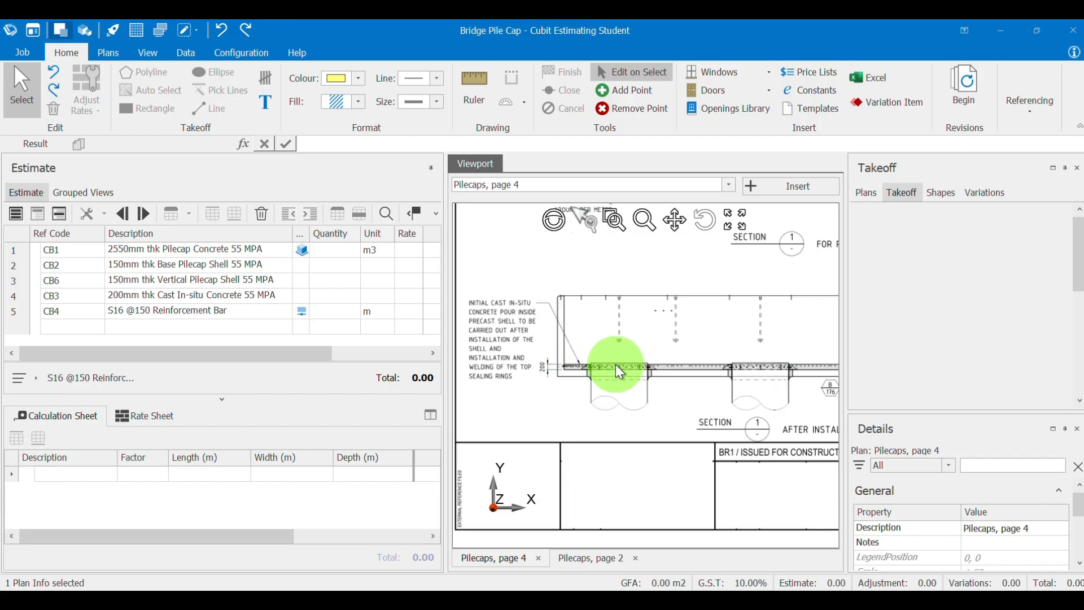
scroll(522, 385, up, 2)
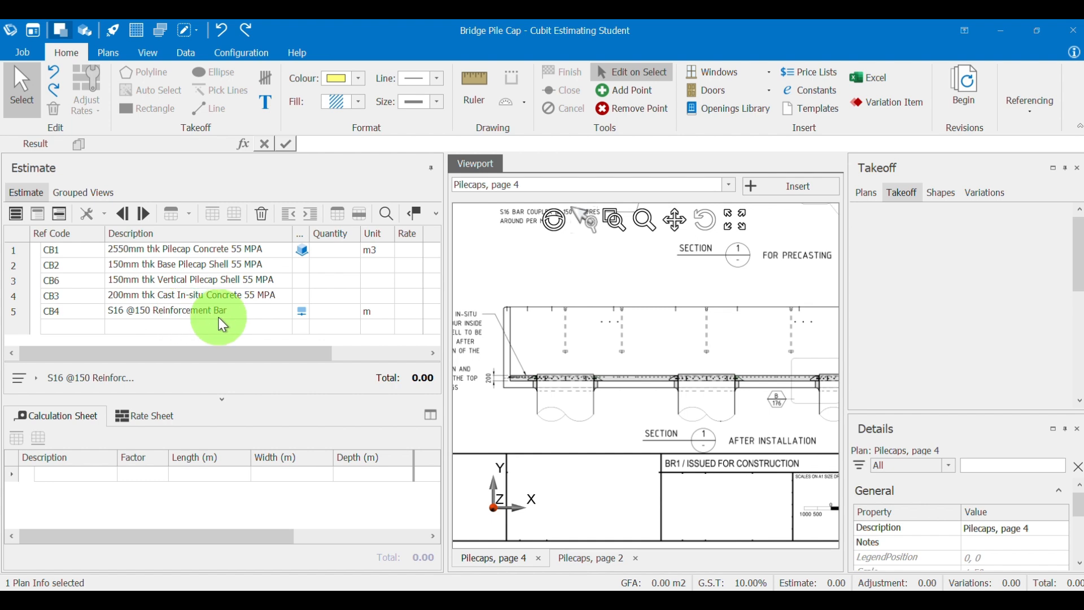
scroll(690, 386, up, 3)
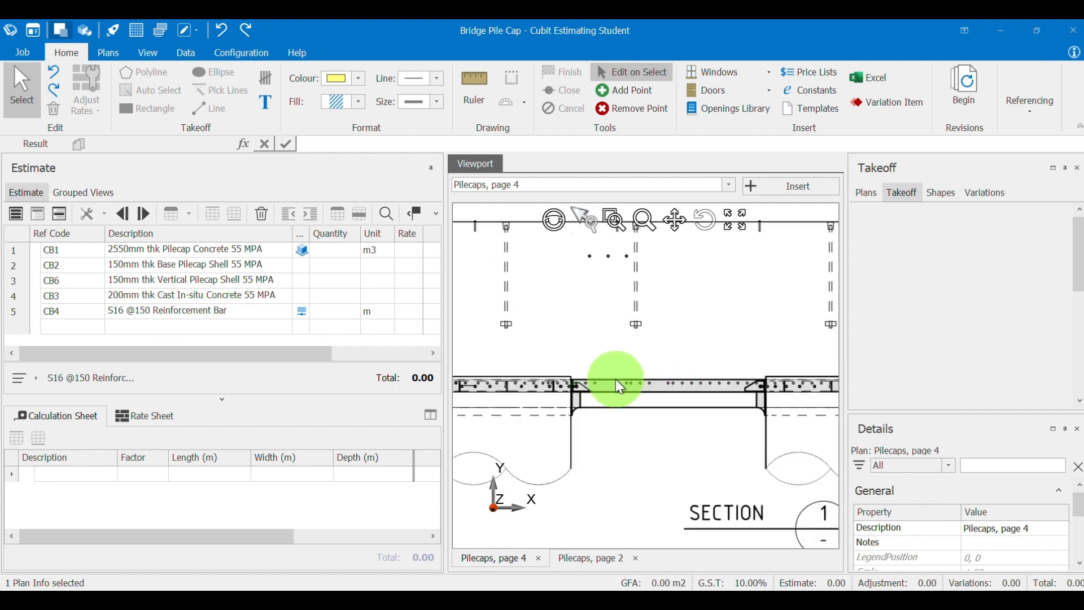
scroll(629, 398, down, 3)
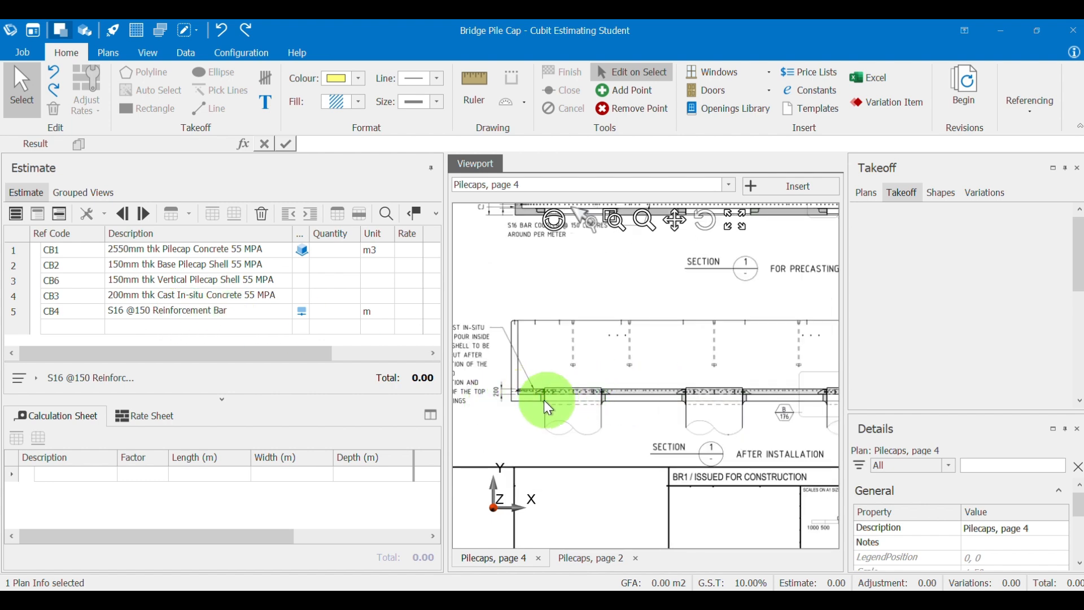
scroll(668, 388, down, 1)
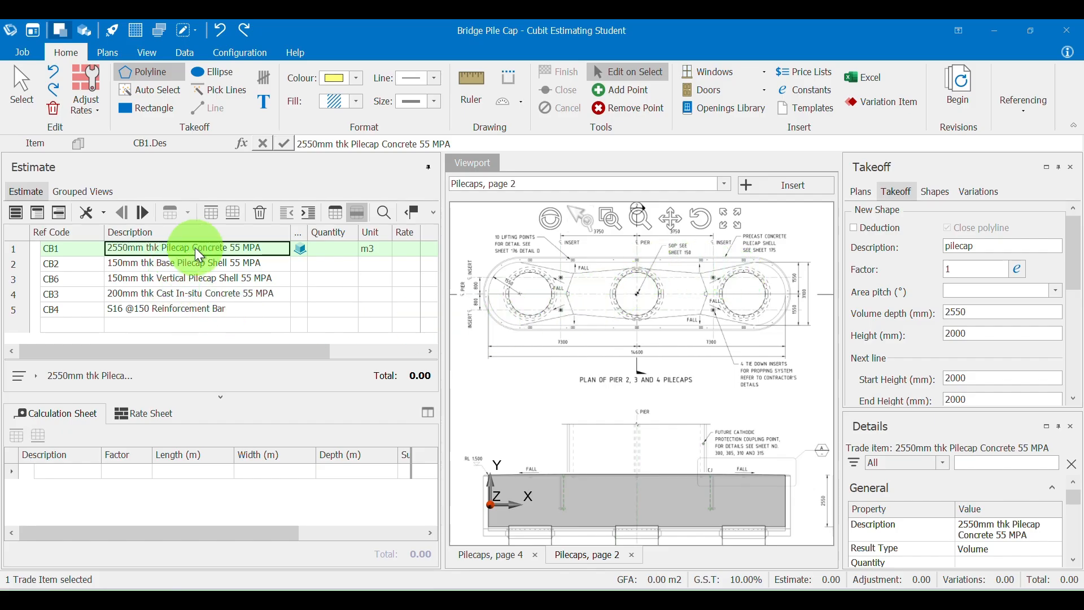
Set the volume depth of the CB1 pilecap takeoff to 2550 mm and check it against the height dimension in section 2.
click(995, 309)
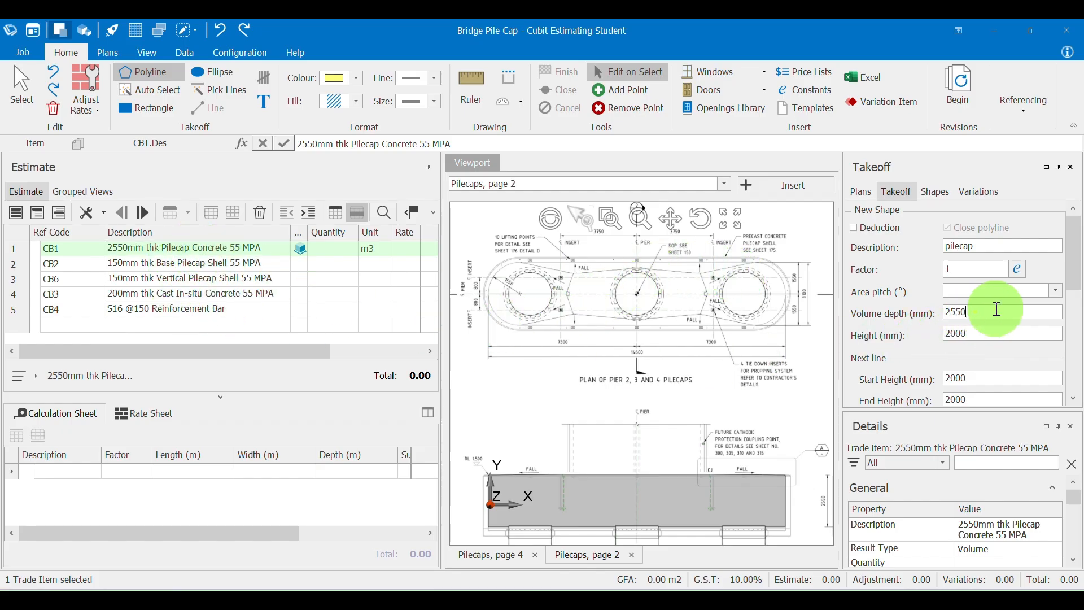
double_click(998, 309)
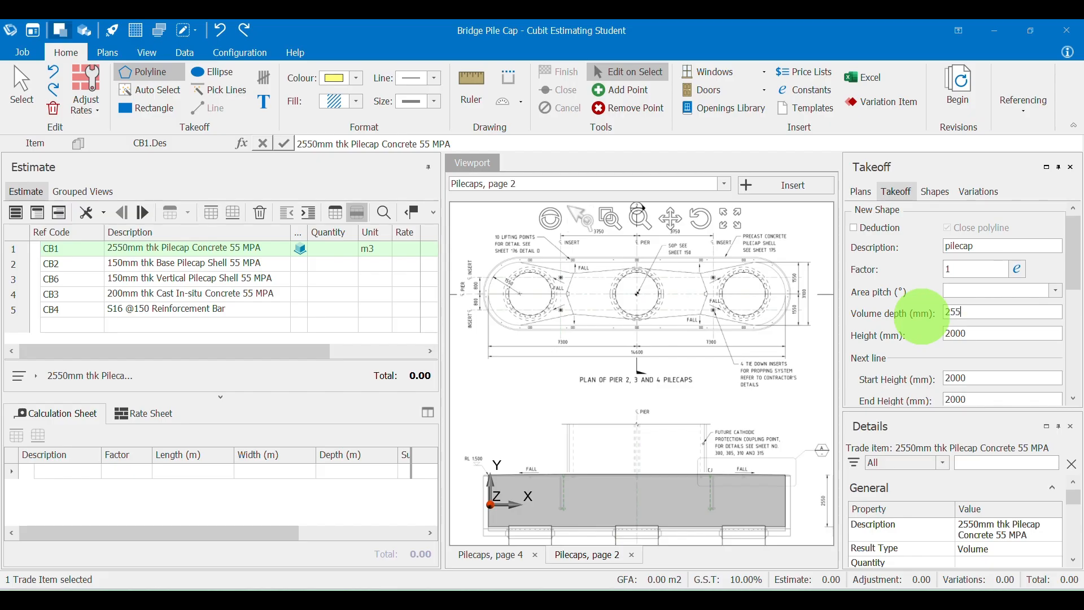
scroll(784, 486, up, 2)
mouse_move(784, 486)
mouse_down()
mouse_move(712, 435)
mouse_move(617, 412)
mouse_up()
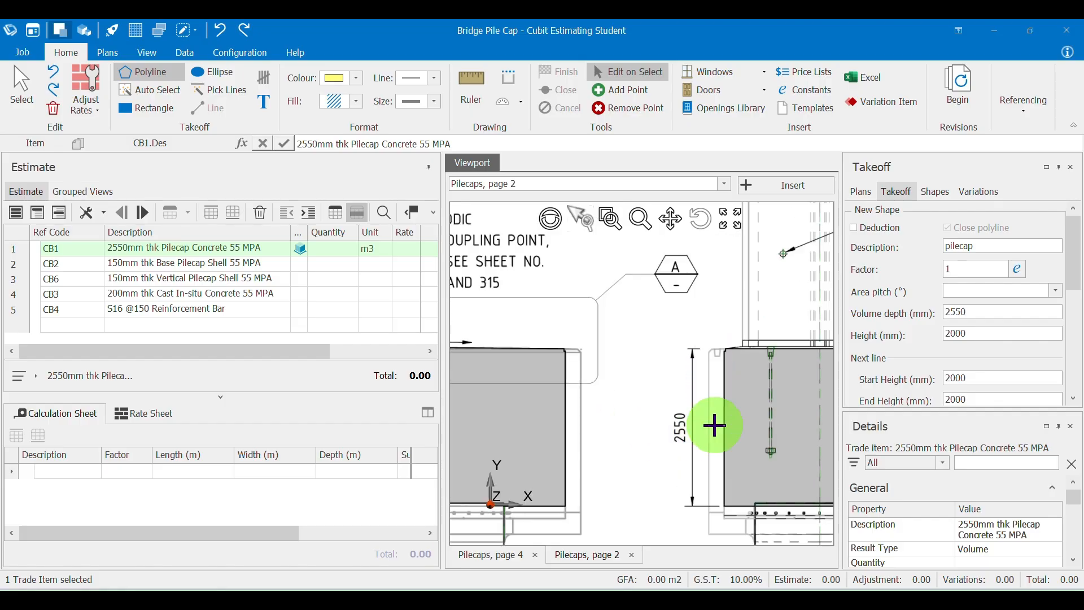
scroll(701, 400, down, 4)
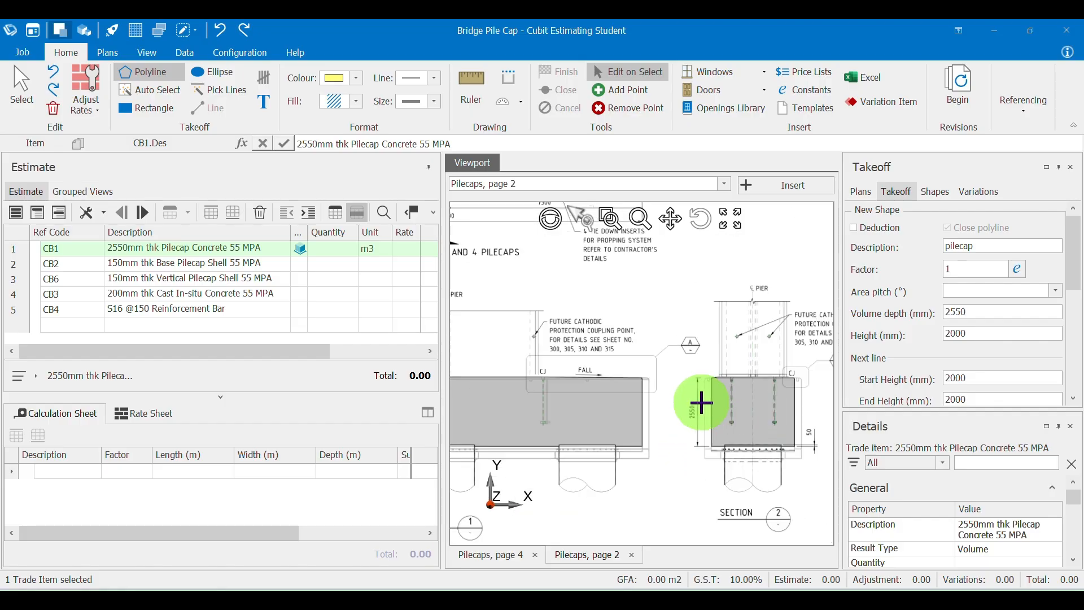
scroll(699, 394, down, 3)
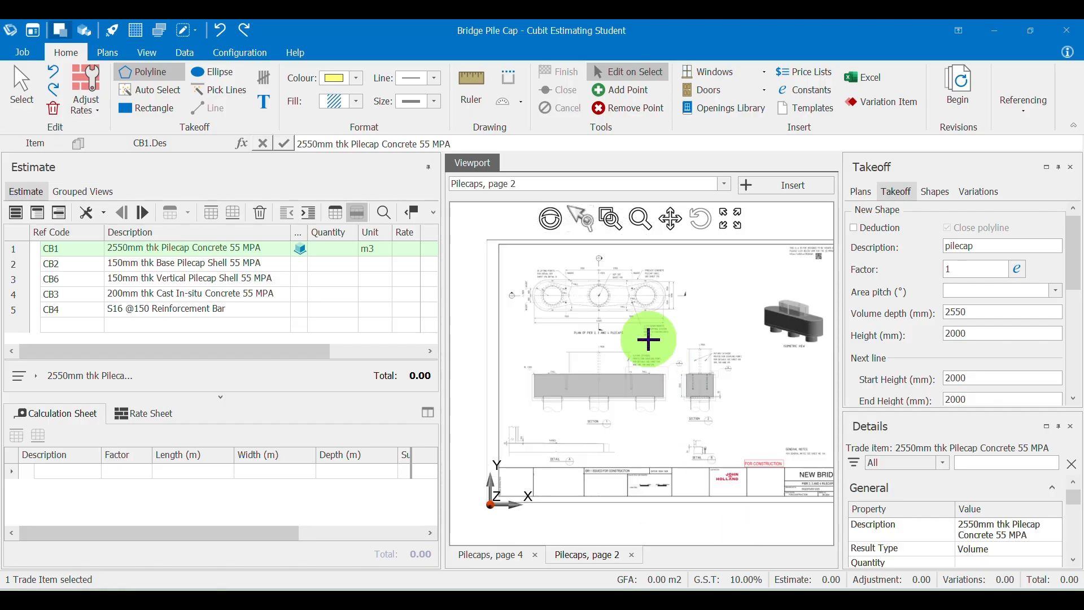
scroll(665, 370, up, 1)
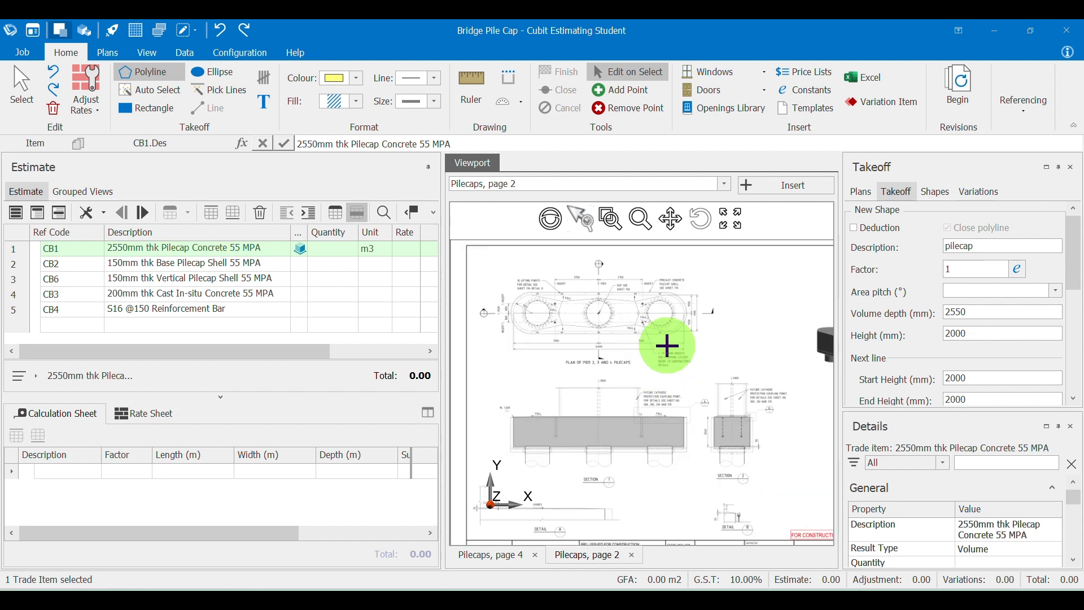
Start a polyline takeoff for CB1 on the pilecap plan and trace the left rounded end as an arc.
click(146, 78)
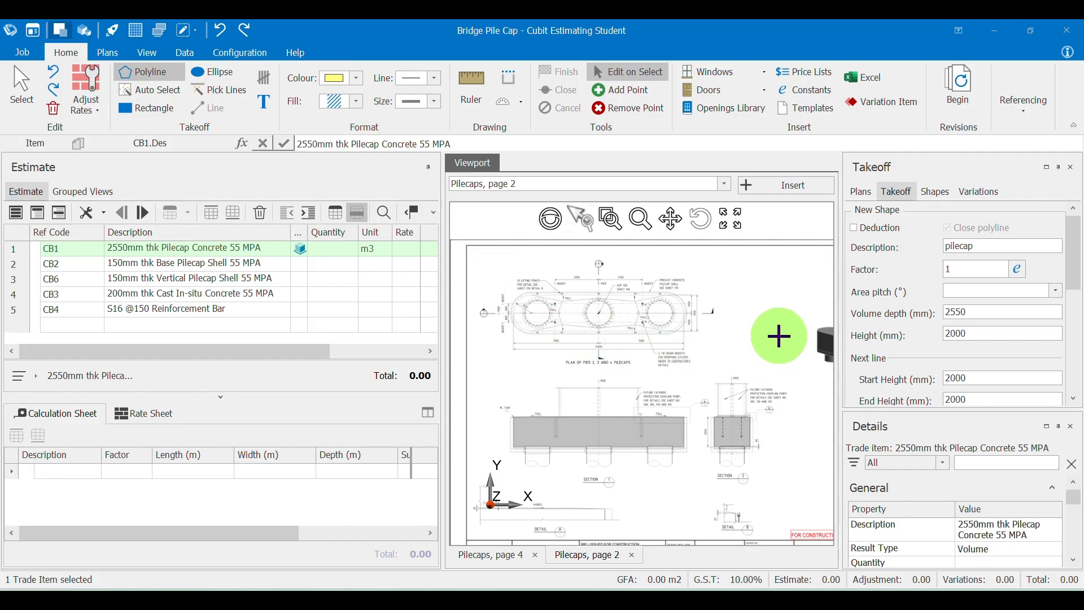
scroll(545, 317, up, 1)
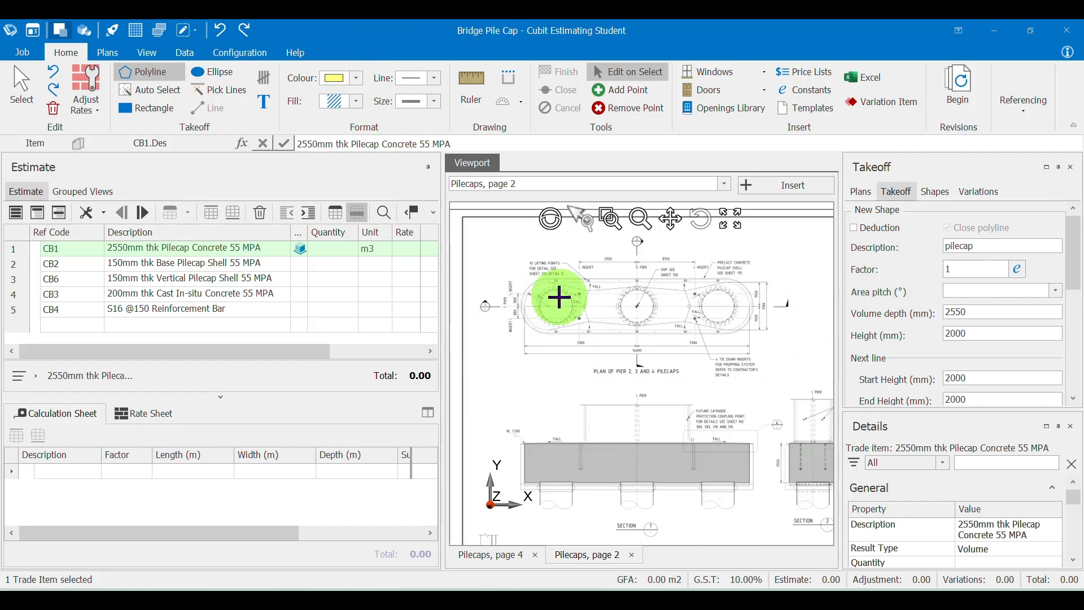
scroll(593, 285, up, 3)
drag(515, 398, 556, 388)
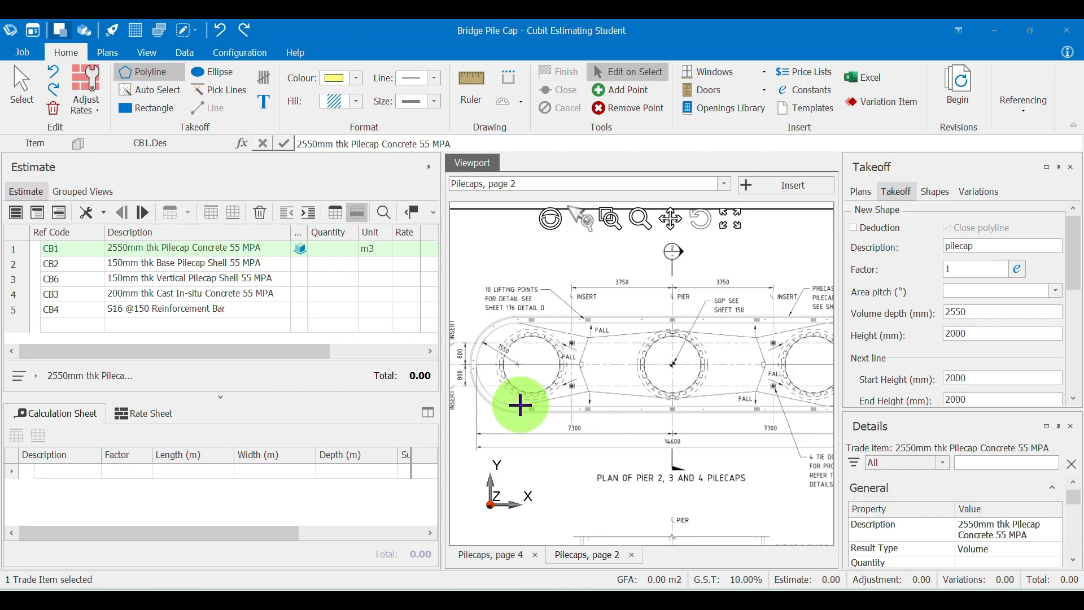
click(520, 406)
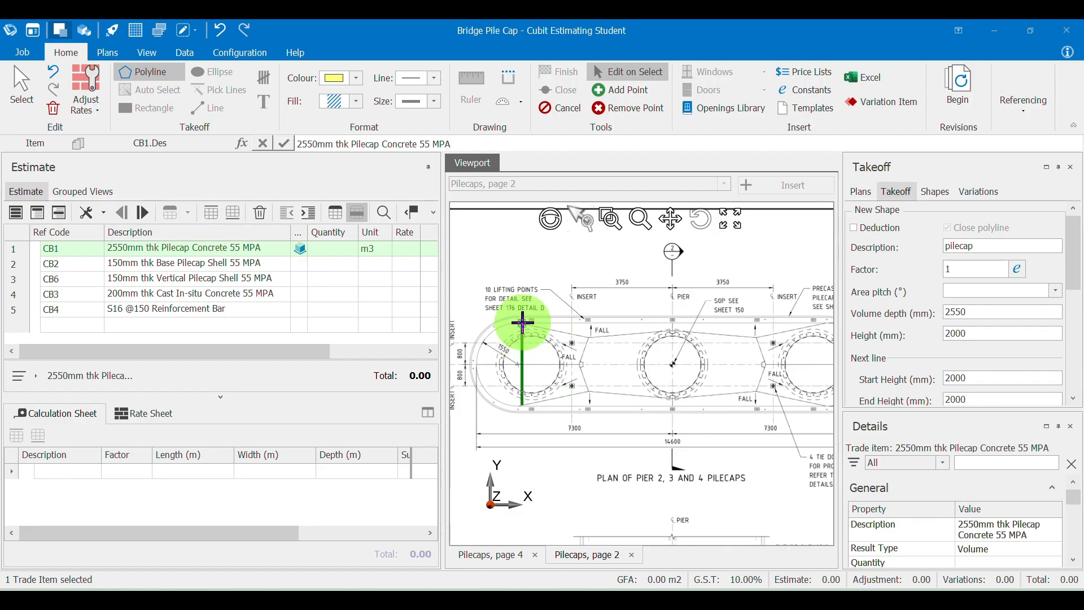
drag(523, 323, 492, 337)
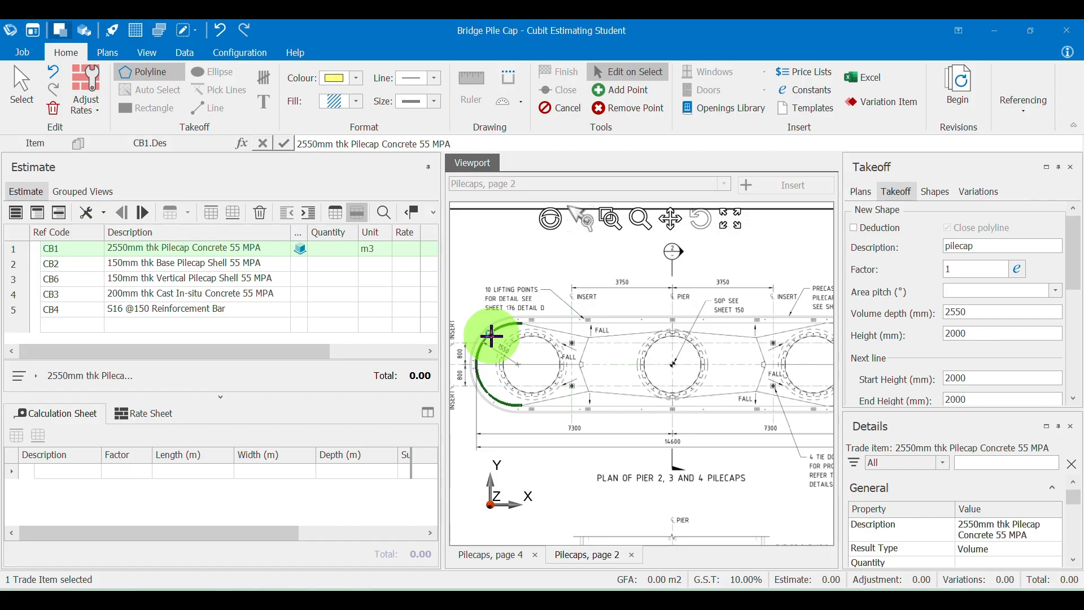
drag(491, 337, 516, 339)
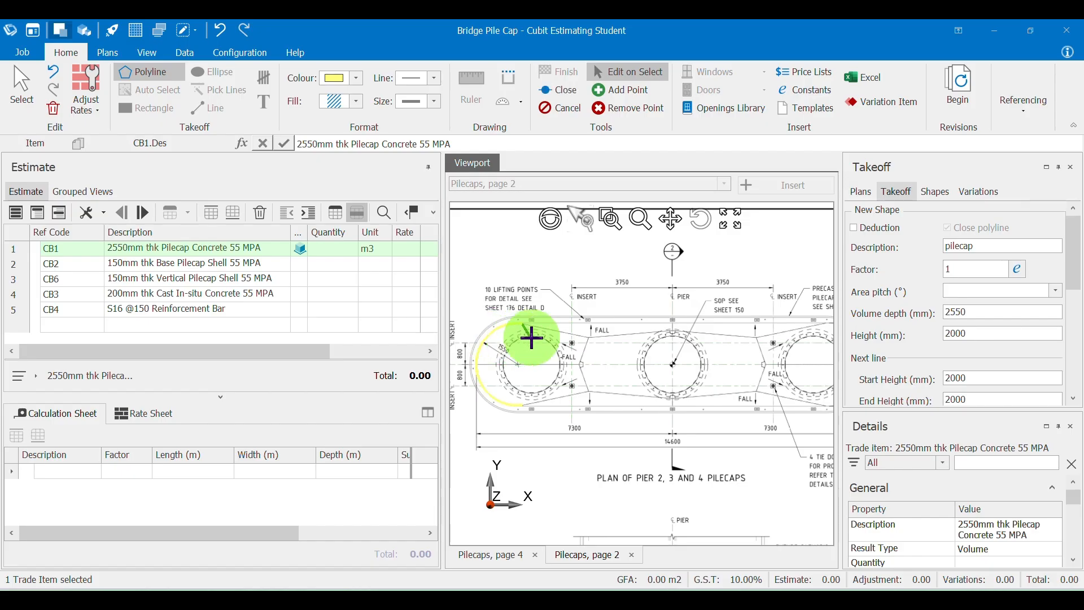
Continue the polyline along the pilecap's upper edge and around the right rounded end, and close the outline along the lower edge.
scroll(620, 353, down, 2)
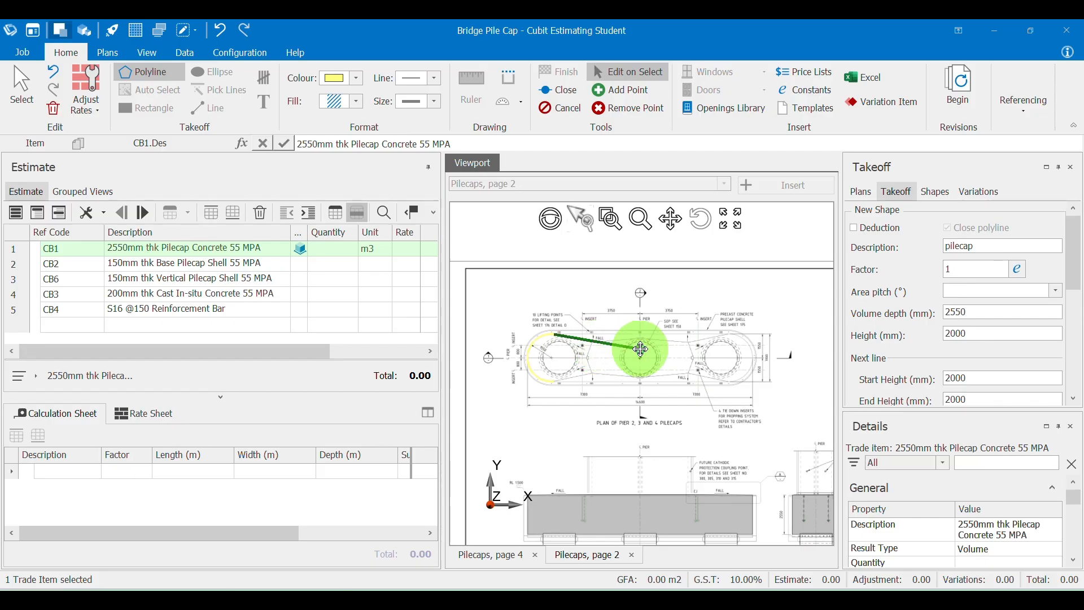
scroll(638, 356, up, 2)
scroll(633, 324, up, 1)
scroll(625, 318, up, 1)
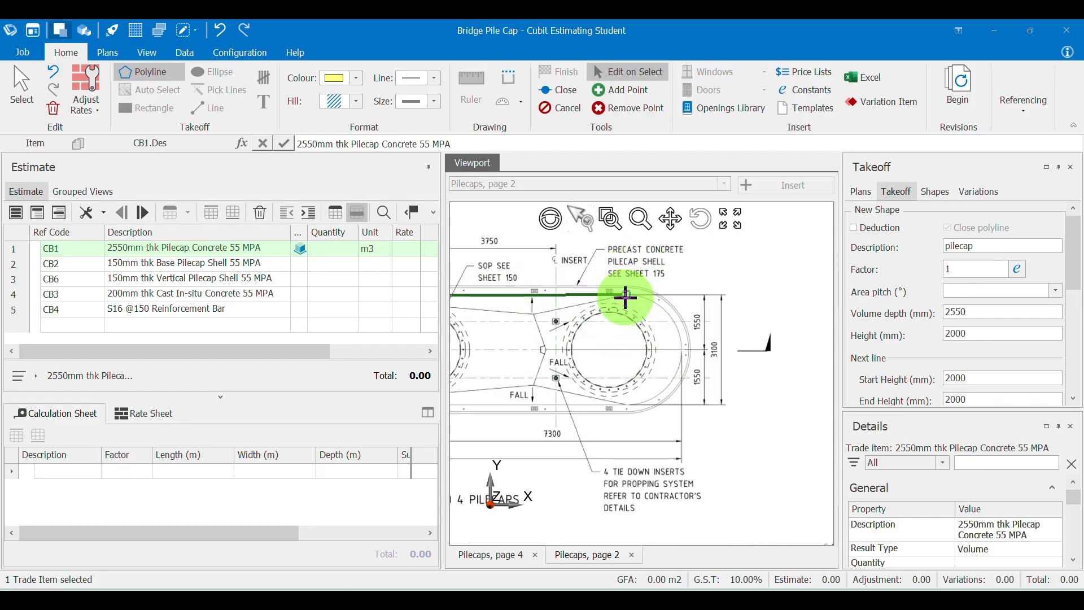
click(626, 295)
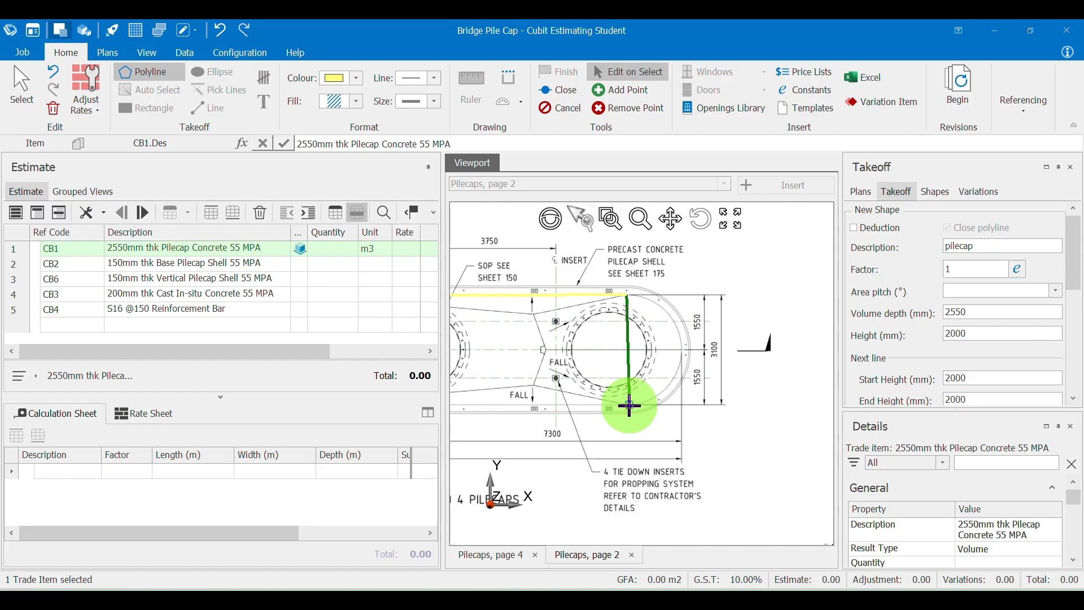
drag(629, 405, 659, 393)
scroll(640, 392, down, 5)
drag(538, 402, 565, 392)
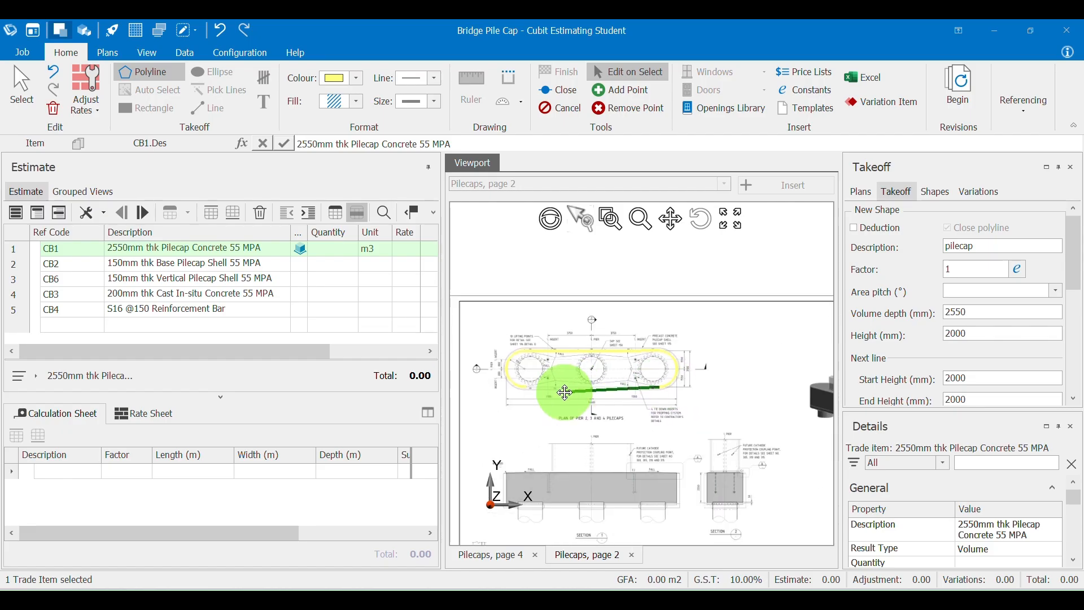
double_click(504, 393)
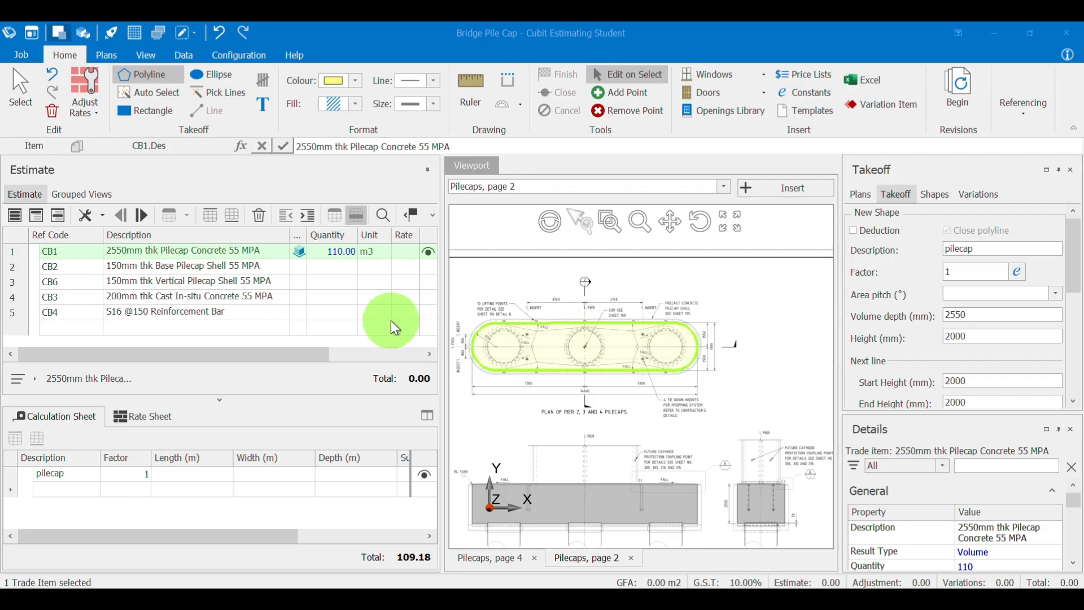
Set up the next CB1 takeoff shape as a red deduction described as "pile deduction".
click(192, 254)
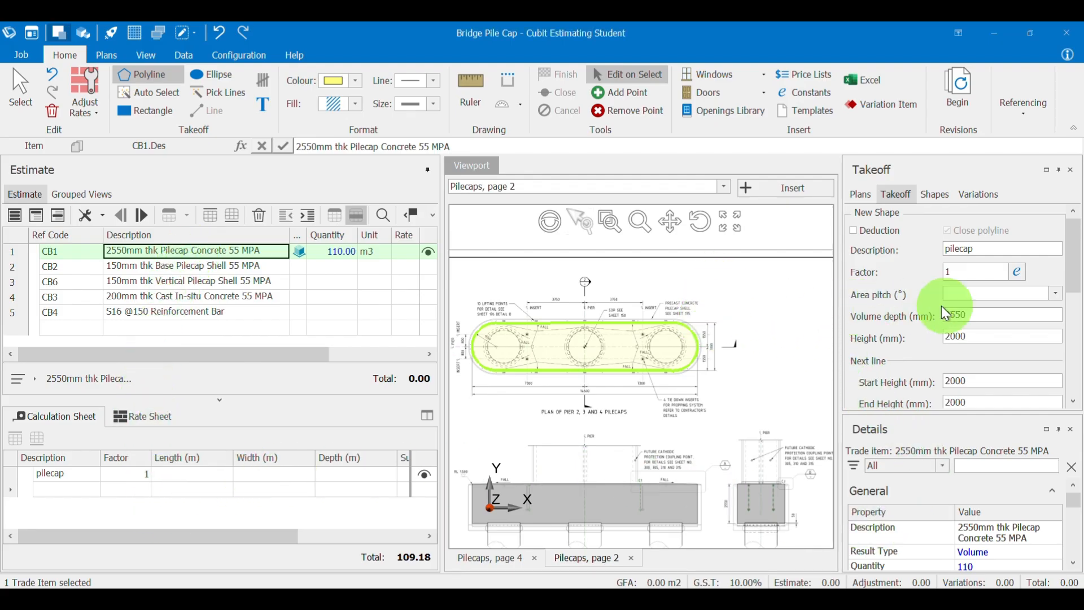
click(853, 231)
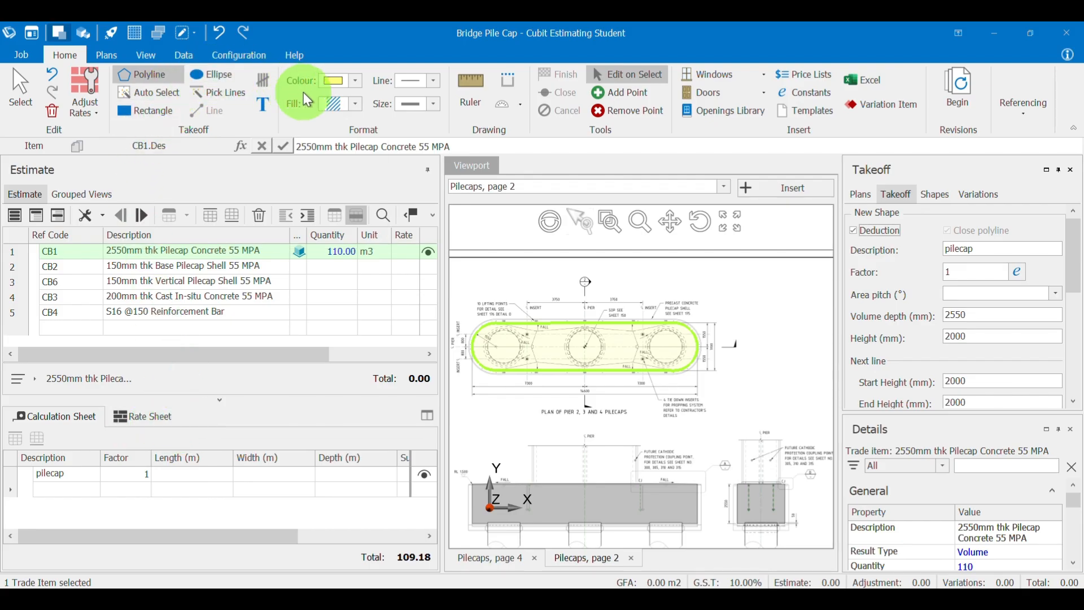
double_click(973, 246)
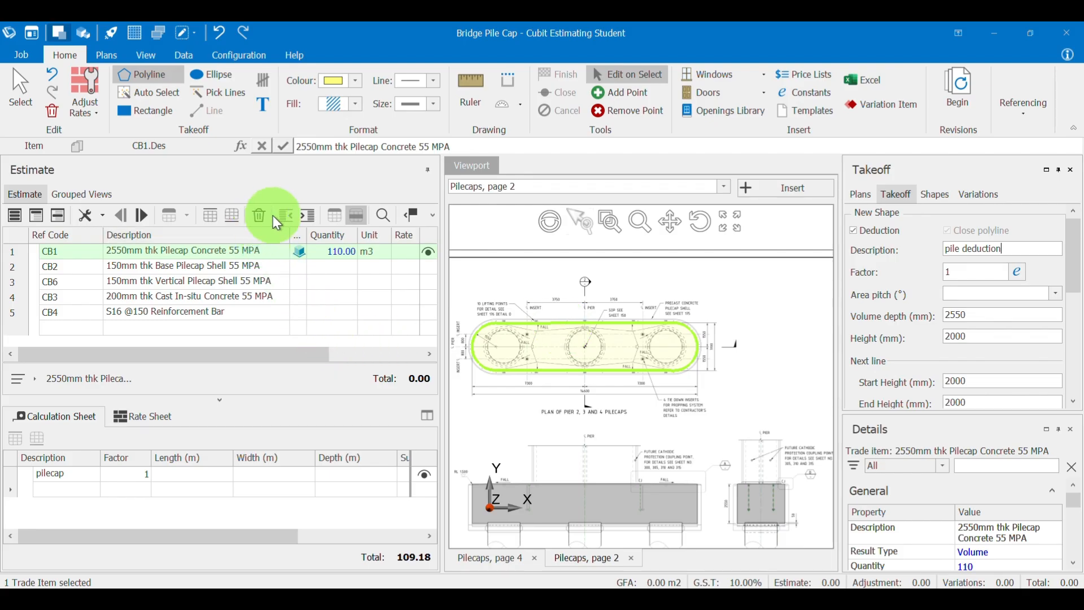
click(357, 85)
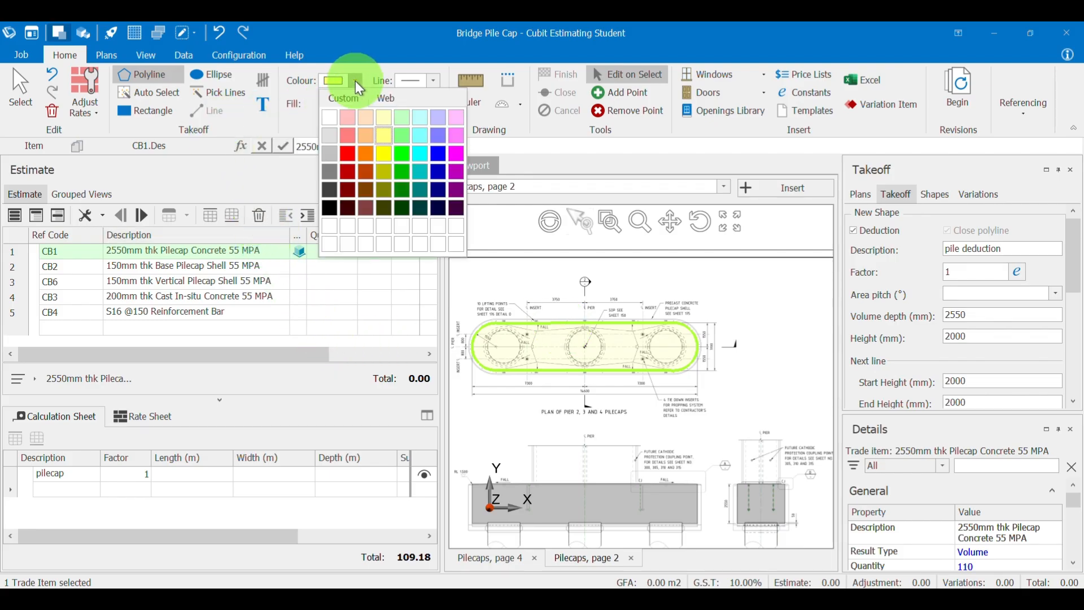
click(351, 152)
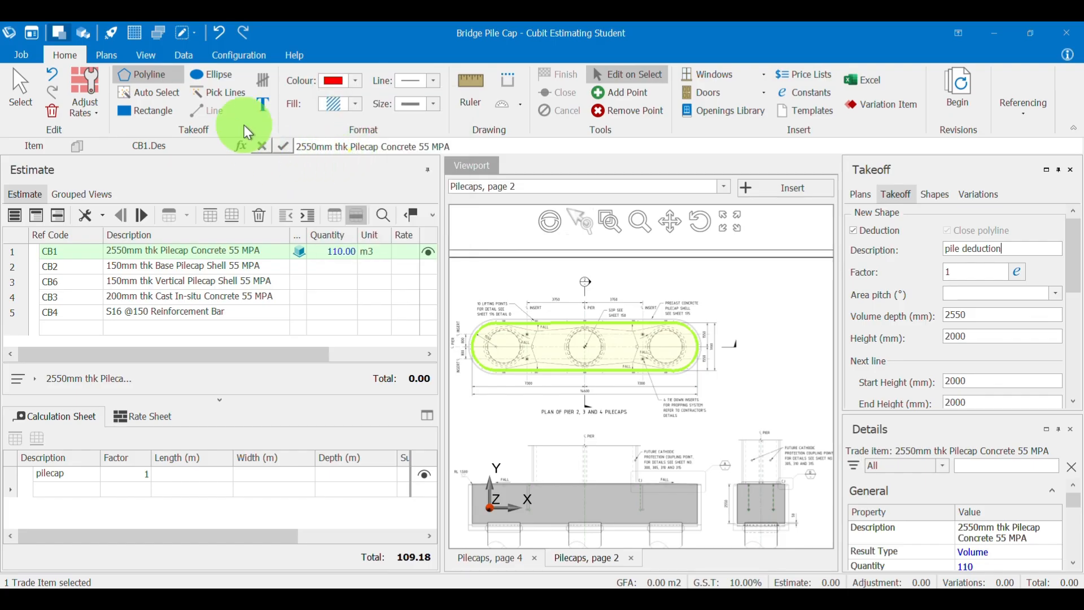
Draw an ellipse deduction for CB1 over the left pile circle on the pilecap plan.
click(217, 78)
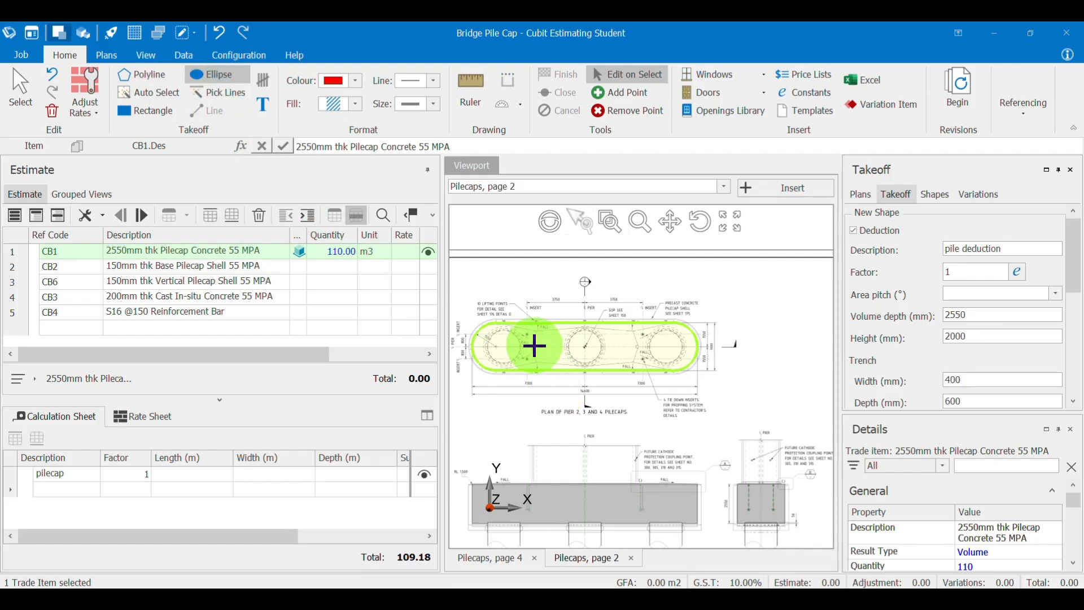
scroll(480, 362, up, 2)
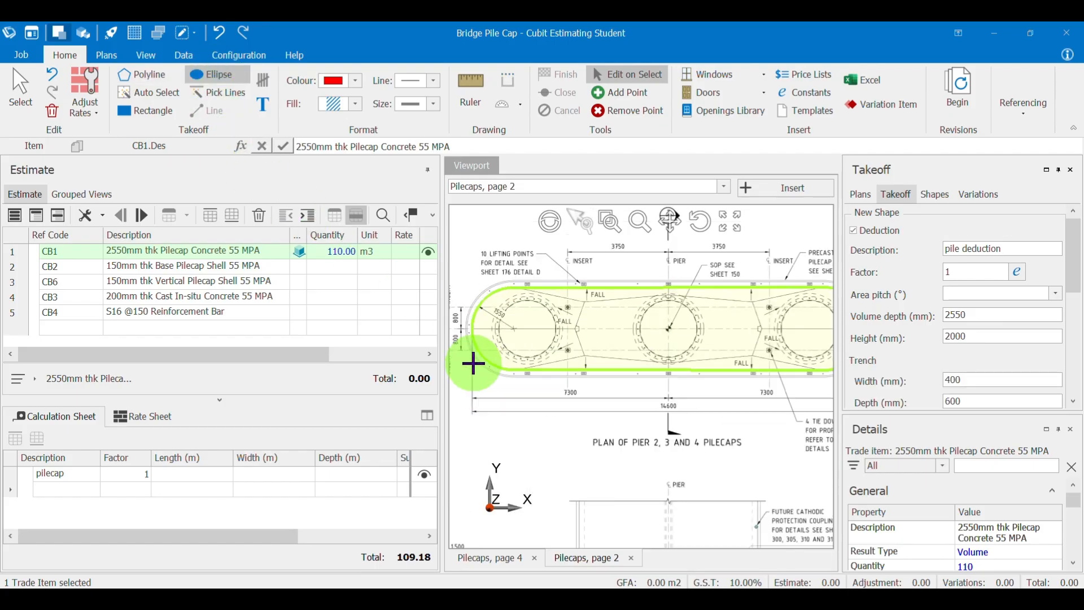
click(526, 330)
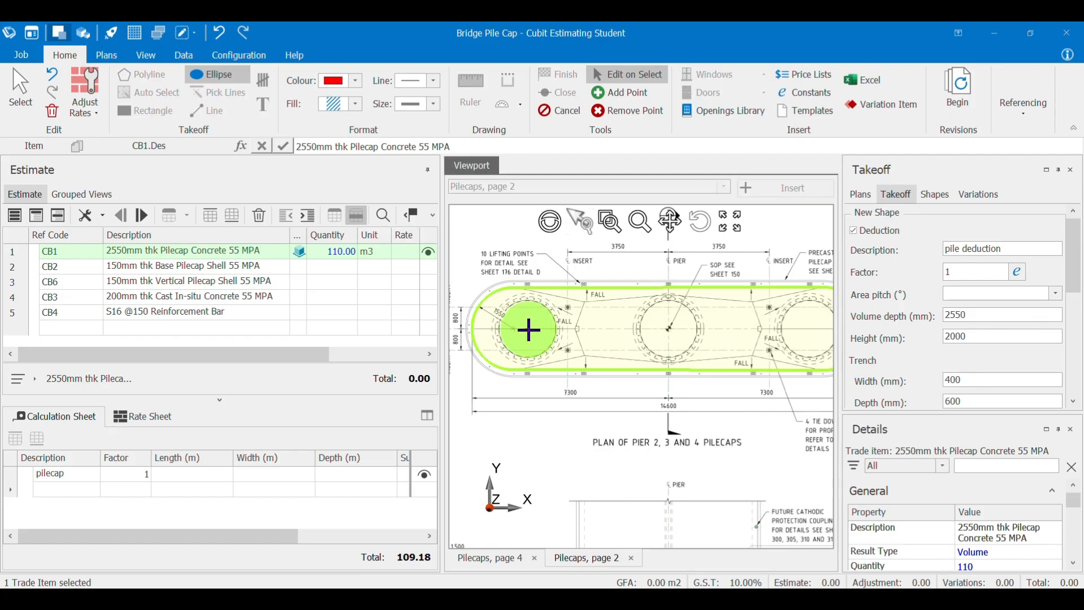
click(529, 331)
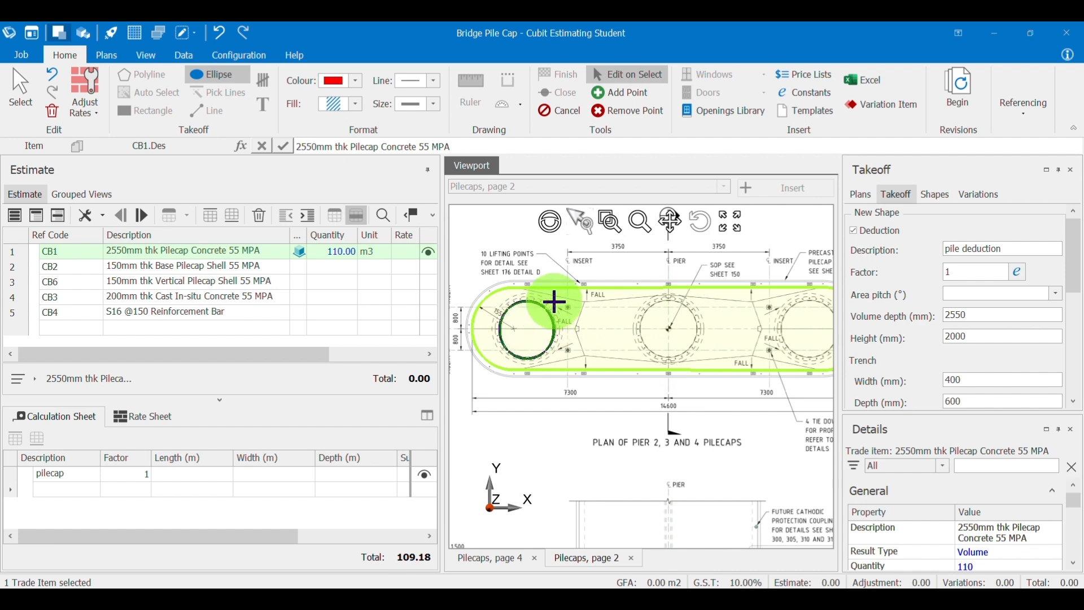
click(555, 302)
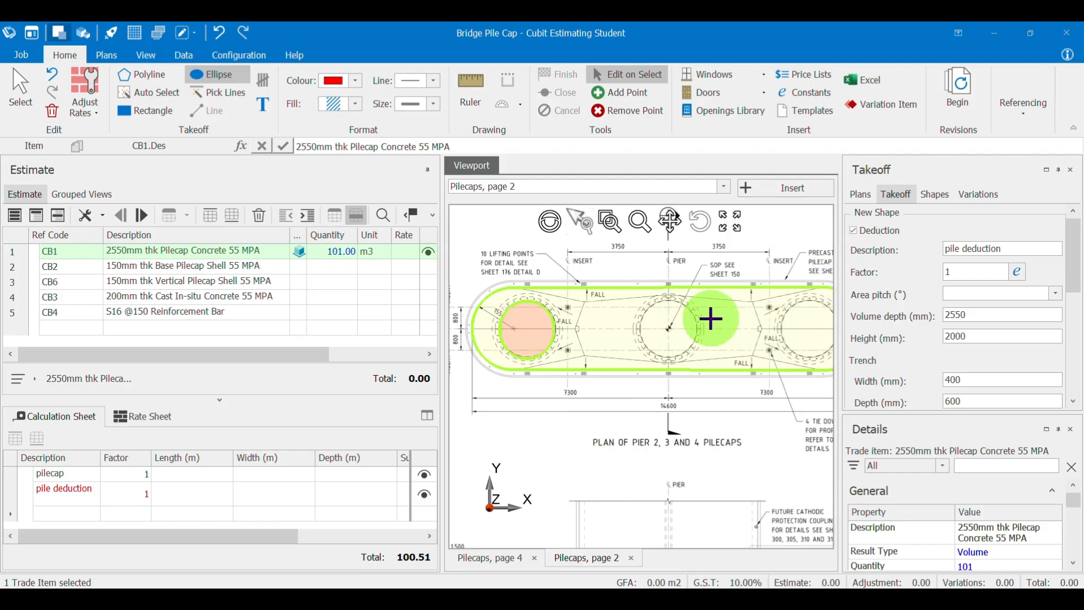
Draw matching ellipse deductions over the middle and right pile circles on the pilecap plan.
click(669, 329)
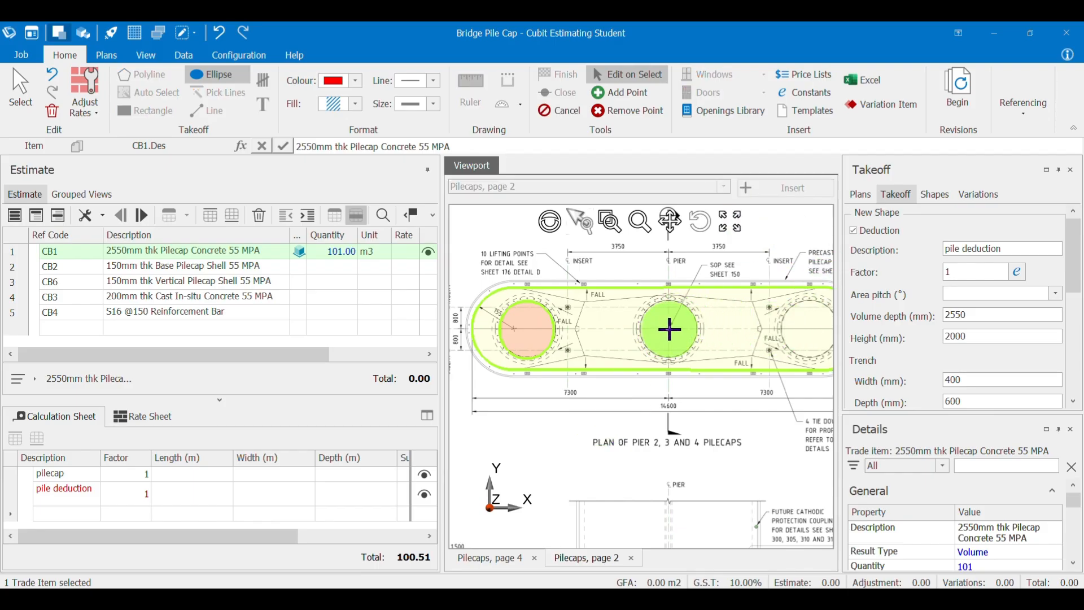
click(693, 302)
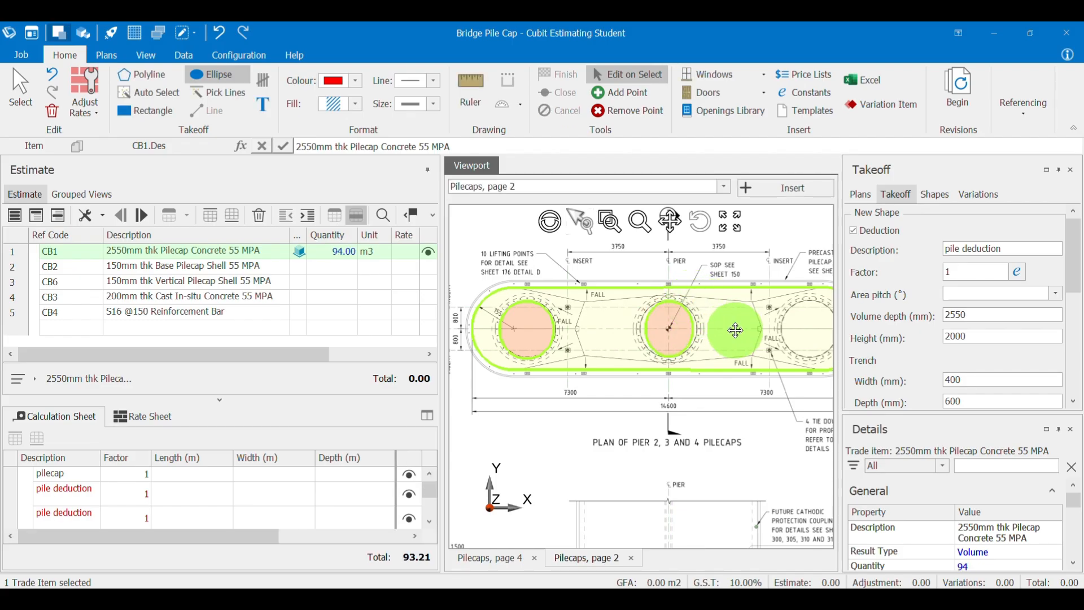
drag(729, 322, 584, 339)
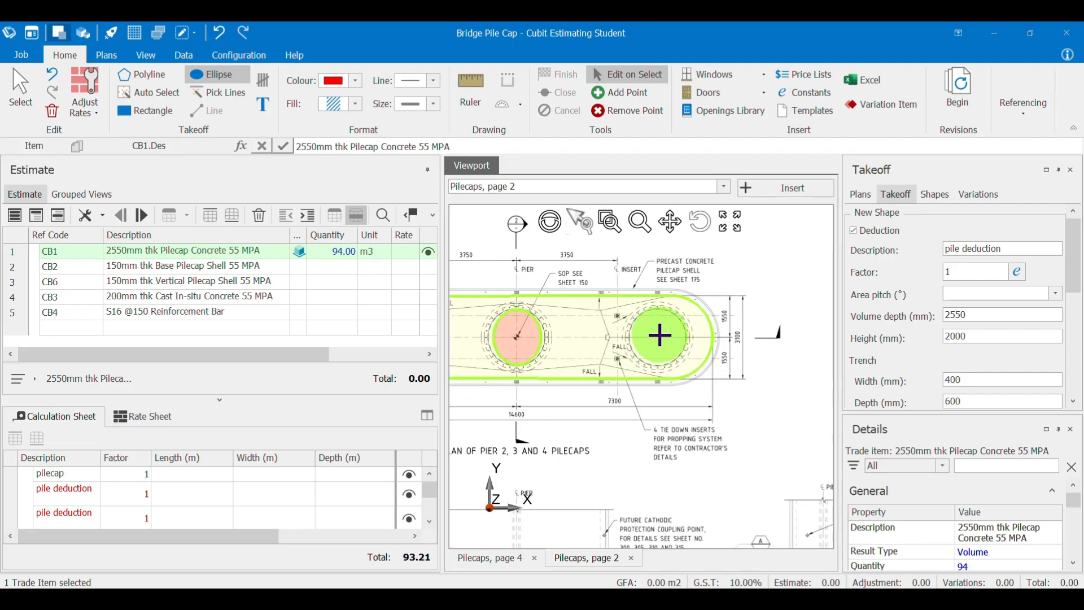
click(657, 337)
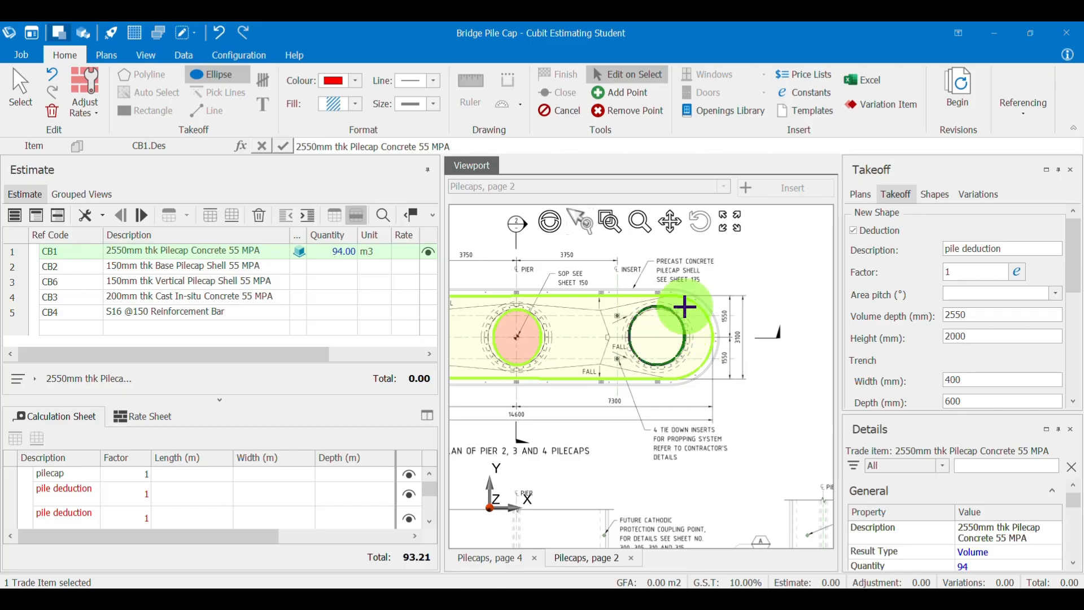
click(684, 308)
scroll(672, 393, down, 3)
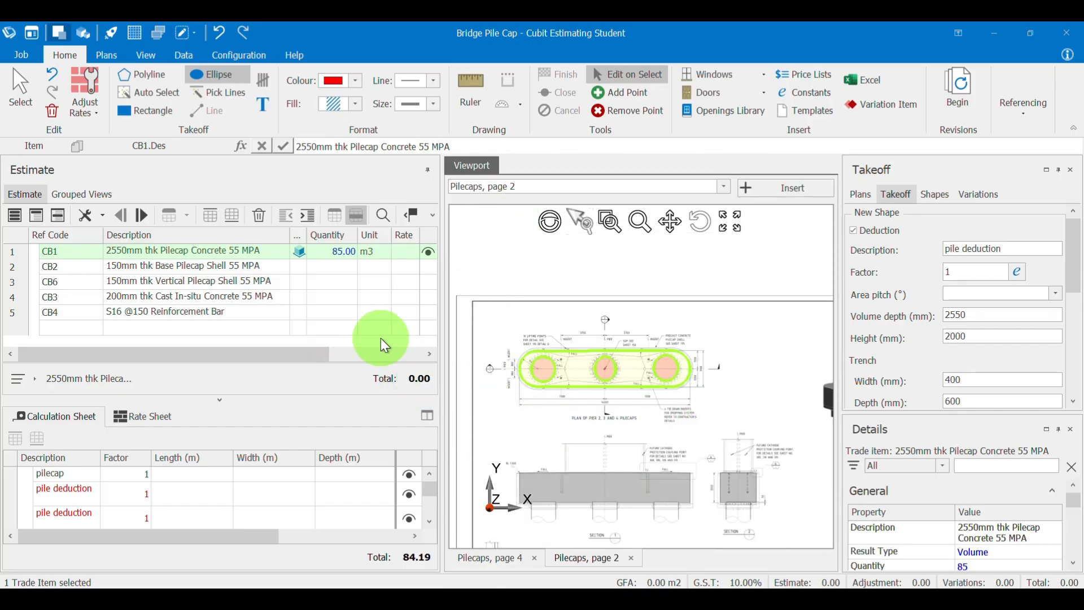
Check the pile deduction entries against the plan circles, and examine how far the pile projects into the pilecap in section 2.
click(60, 496)
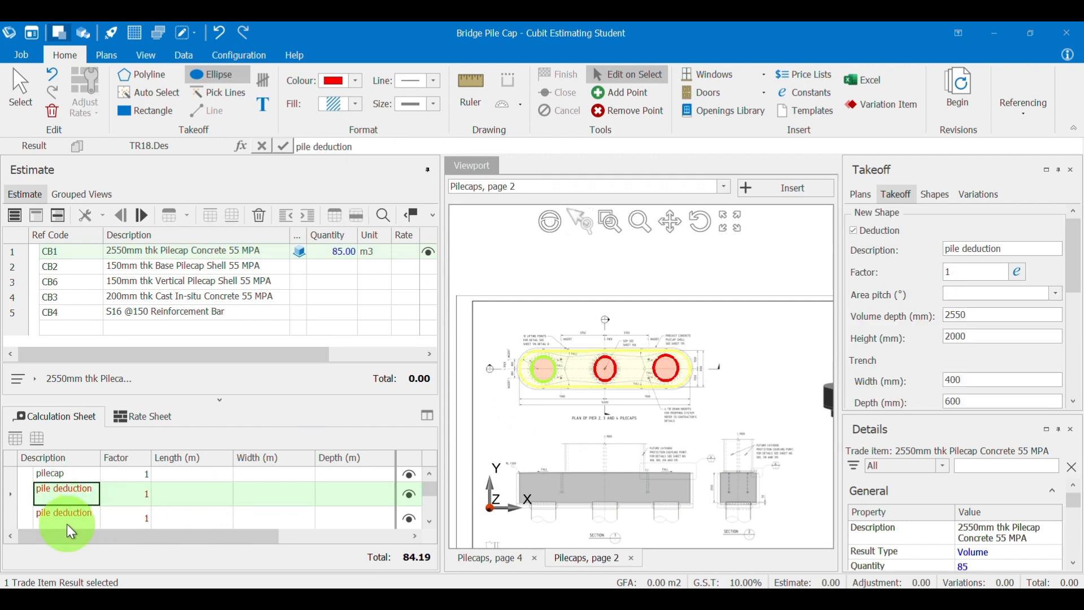
click(67, 523)
scroll(73, 527, down, 1)
scroll(69, 506, up, 1)
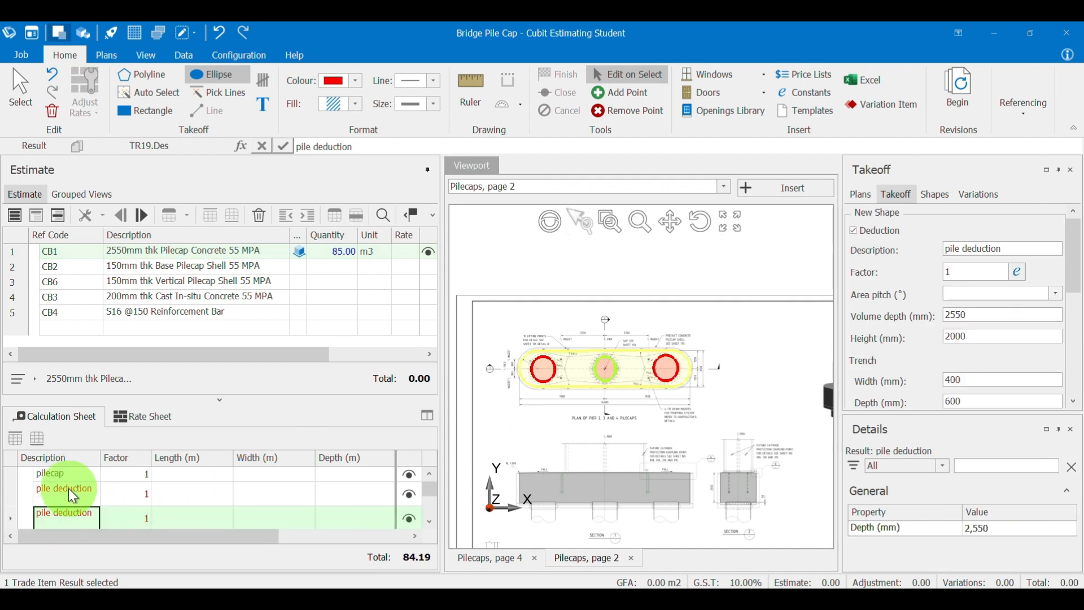
click(80, 489)
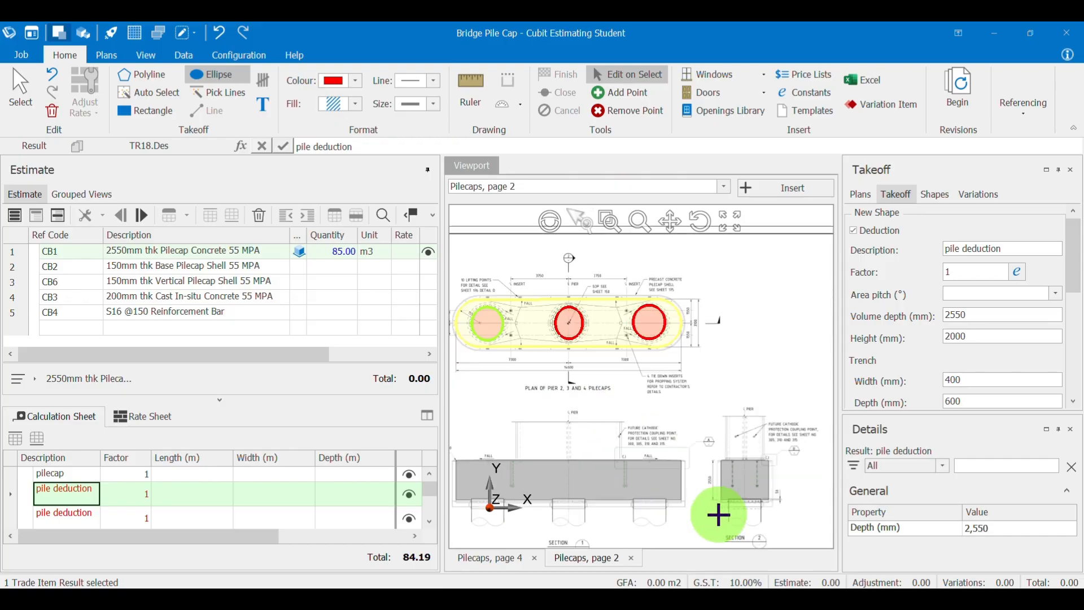
scroll(723, 494, up, 3)
scroll(727, 475, up, 2)
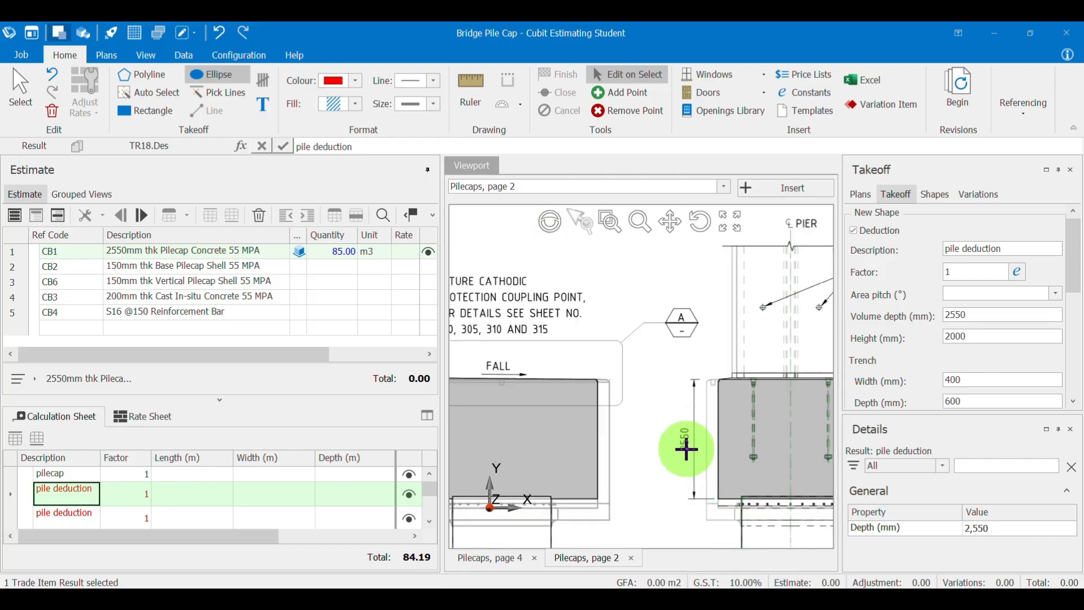
scroll(686, 429, down, 4)
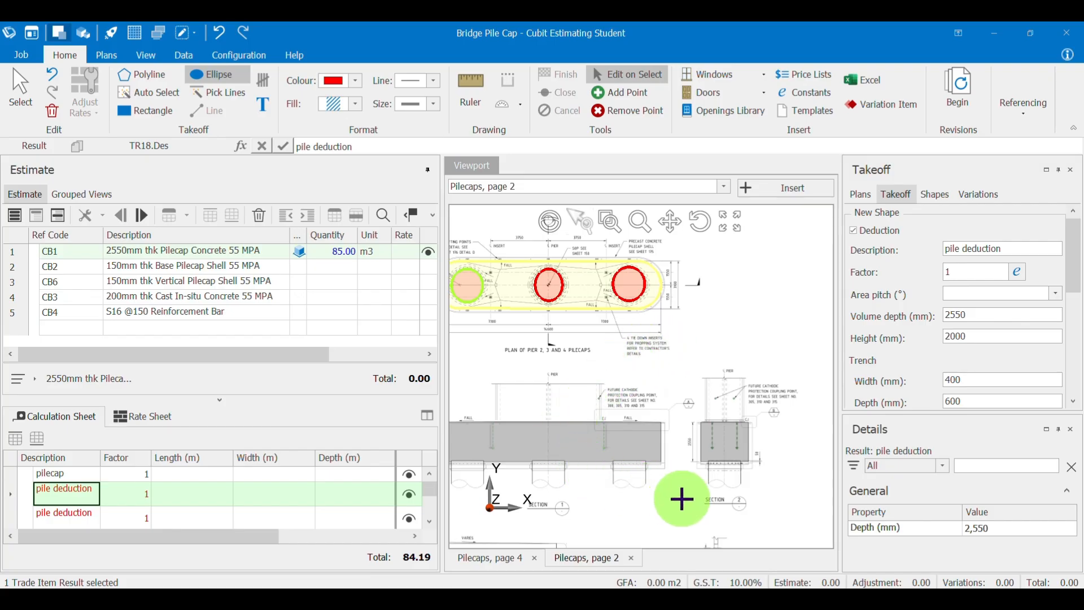
scroll(759, 465, up, 2)
scroll(759, 464, up, 3)
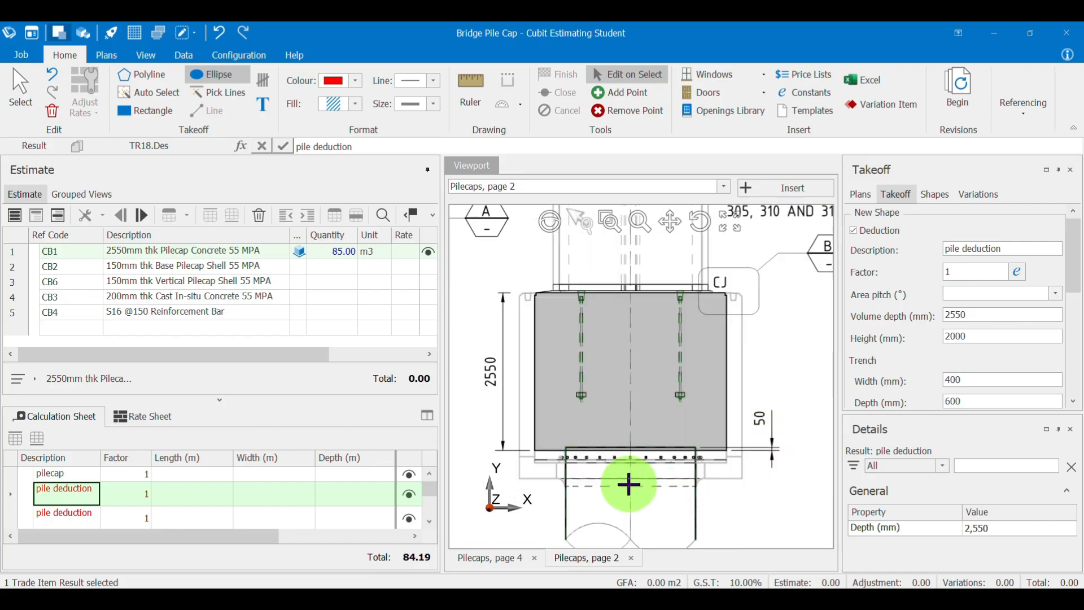
scroll(584, 456, up, 1)
scroll(747, 416, down, 2)
drag(811, 423, 770, 423)
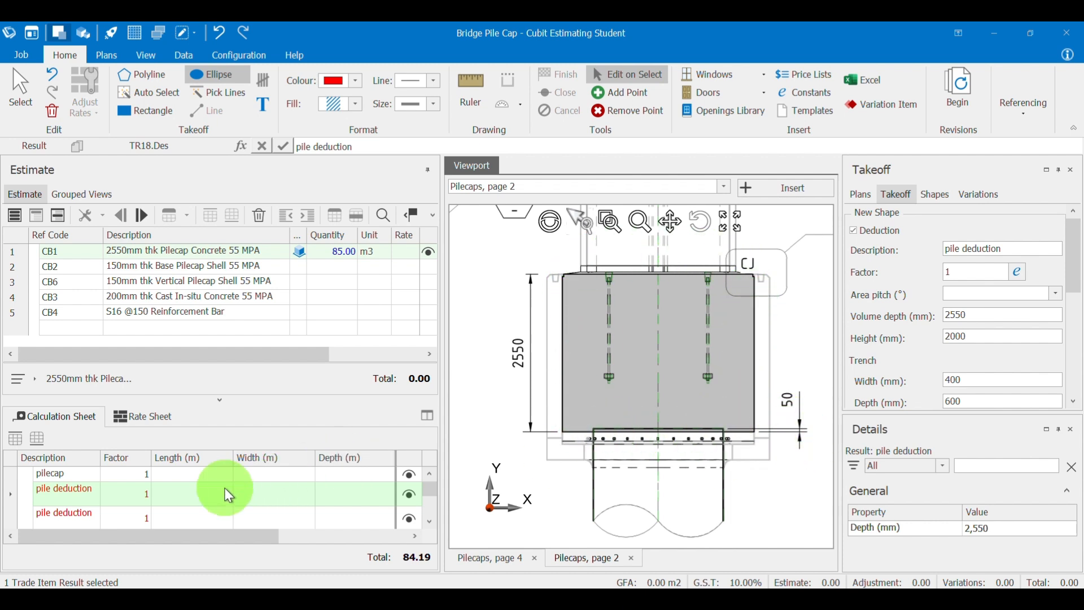
Set the depth of the first pile deduction in the CB1 calculation sheet to 50 mm.
click(67, 497)
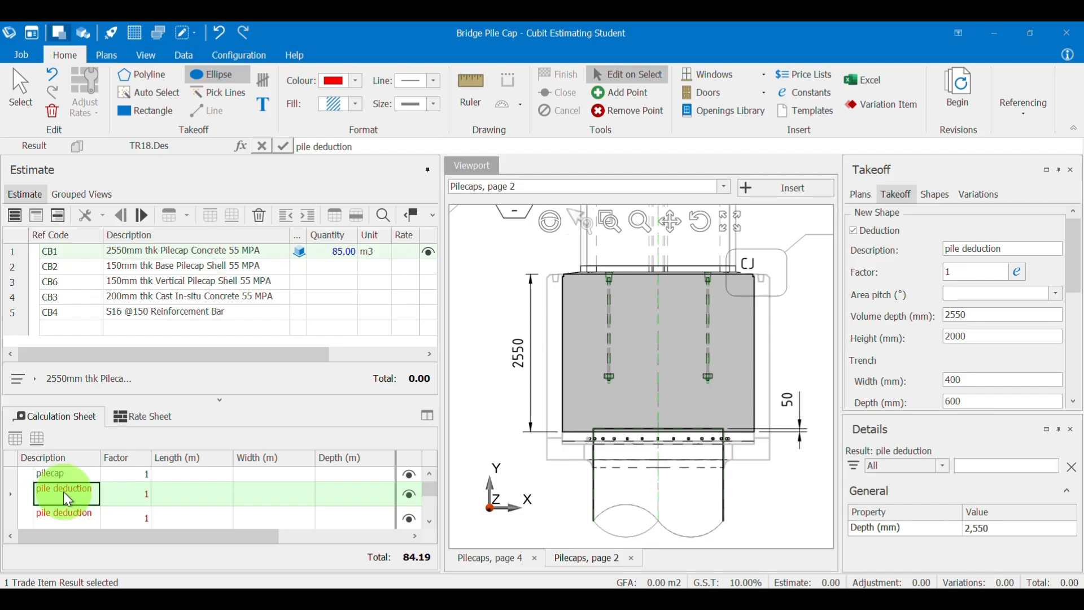
click(62, 421)
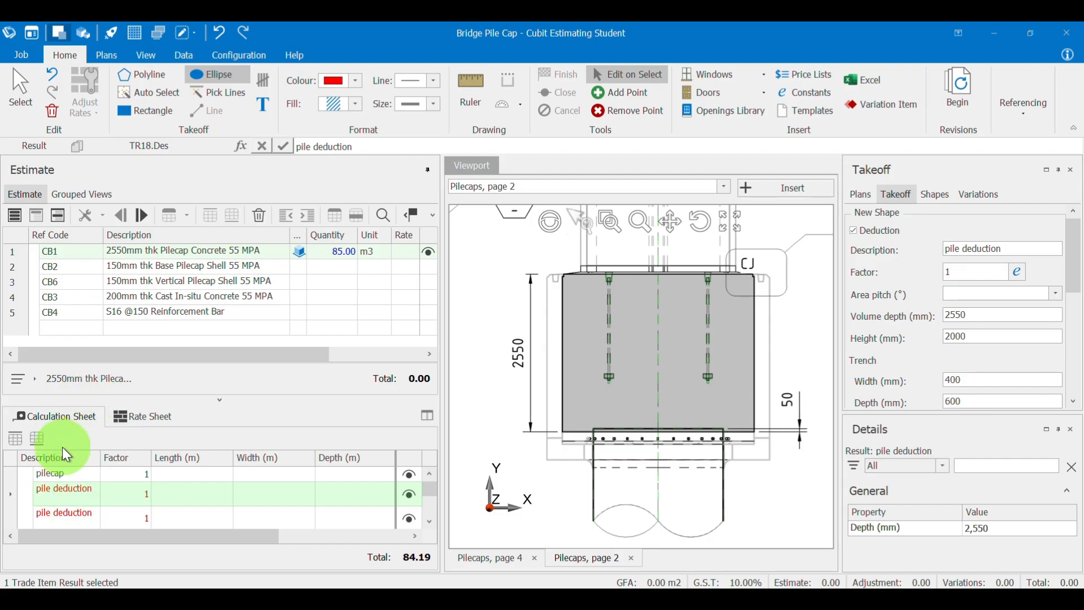
click(69, 494)
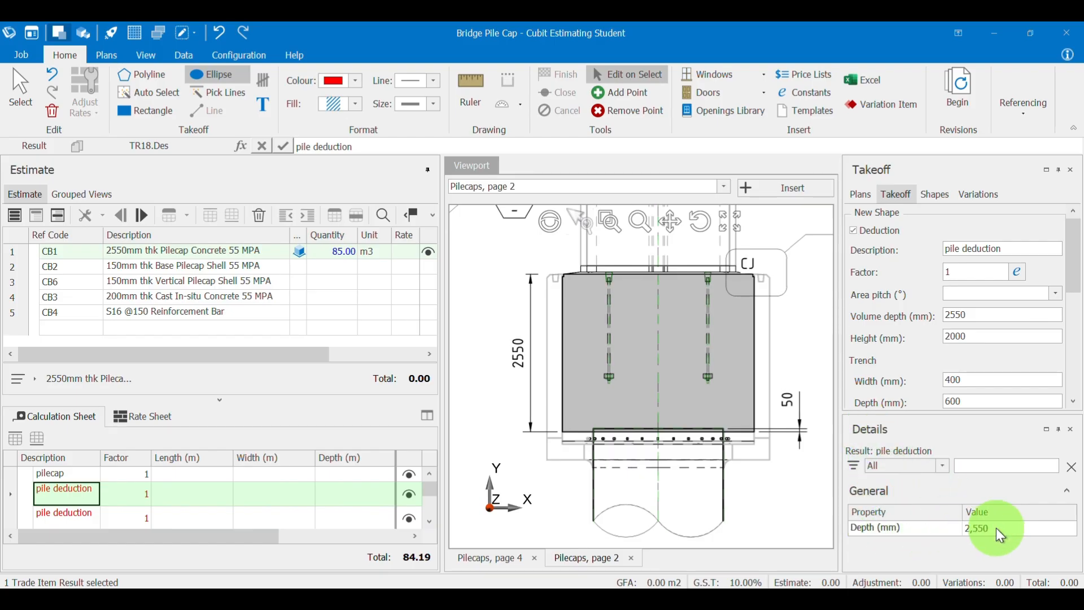
click(981, 530)
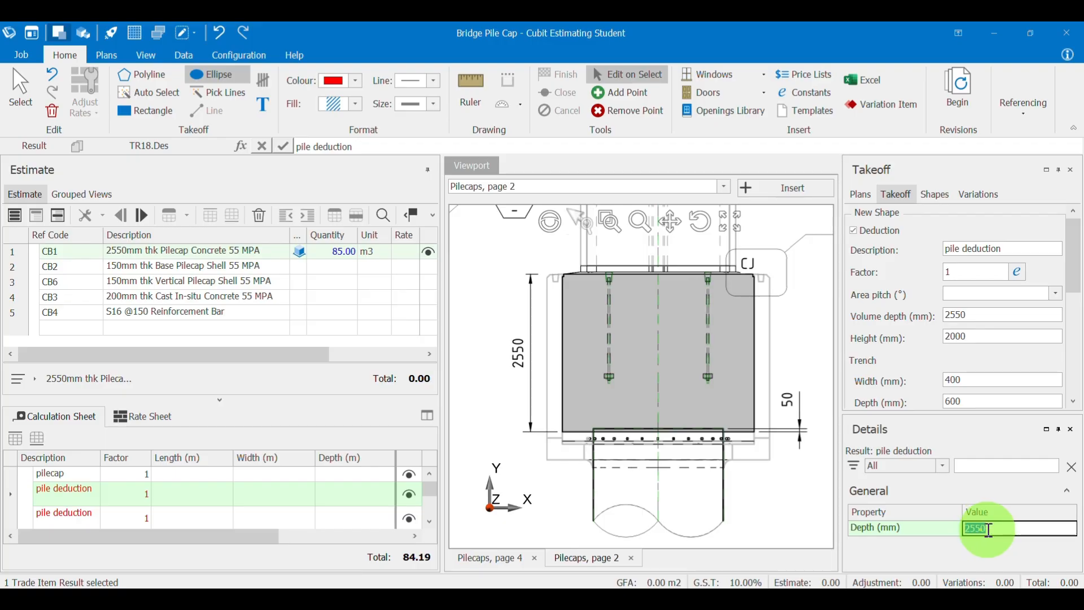
text(5)
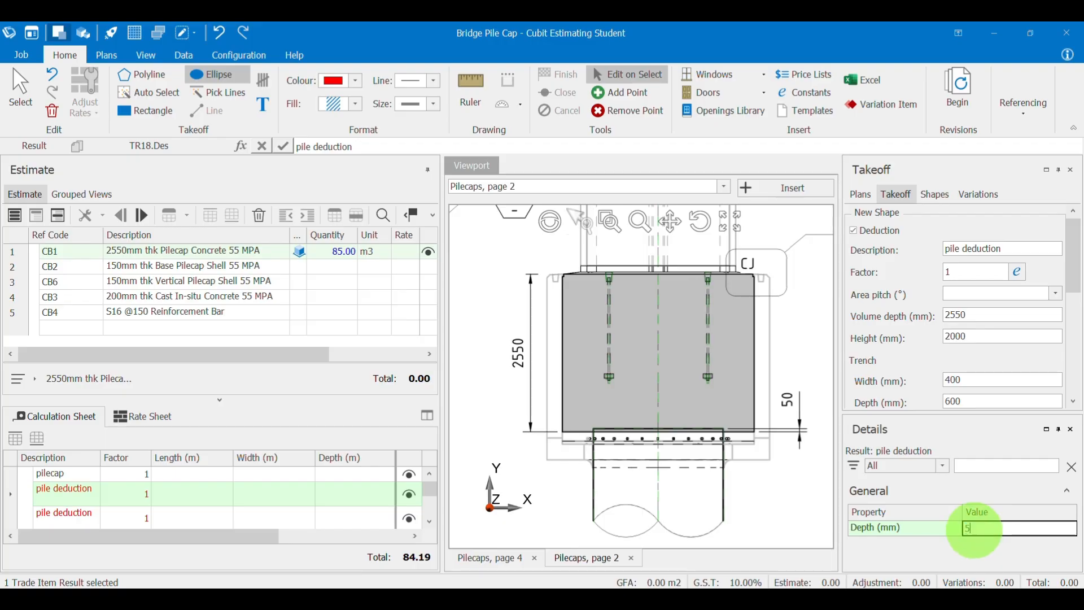
text(0)
key(Return)
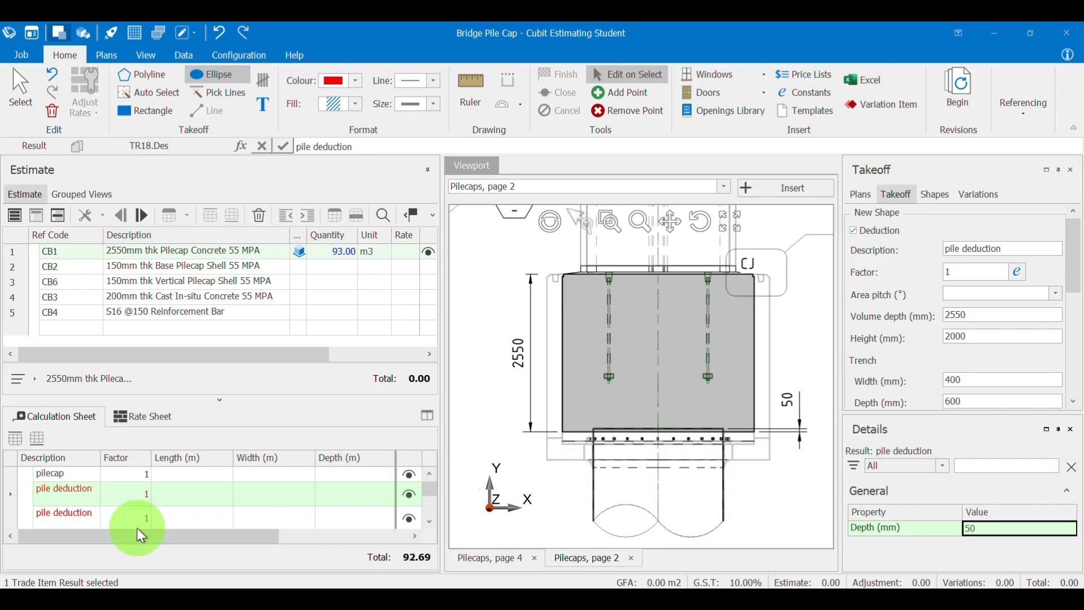
Set the second pile deduction's depth to 50 mm.
drag(144, 535, 48, 565)
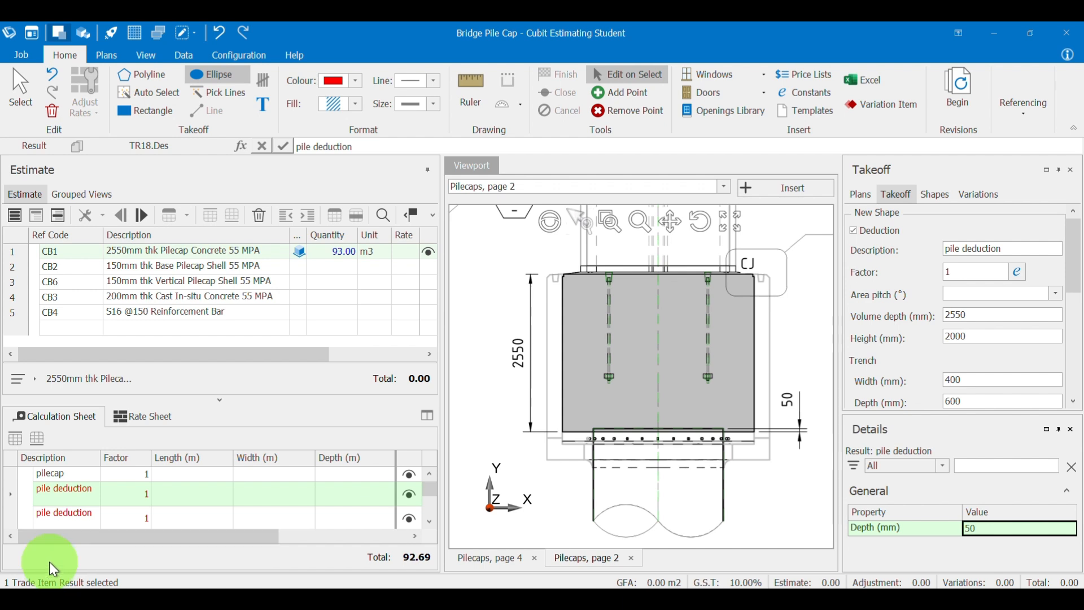
click(72, 526)
click(235, 528)
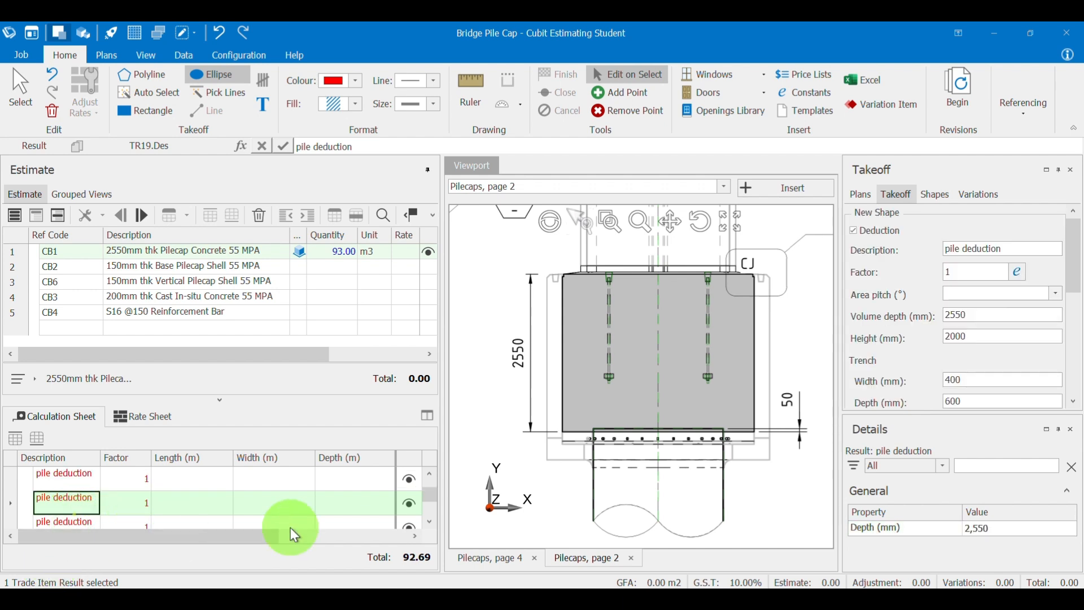
click(981, 531)
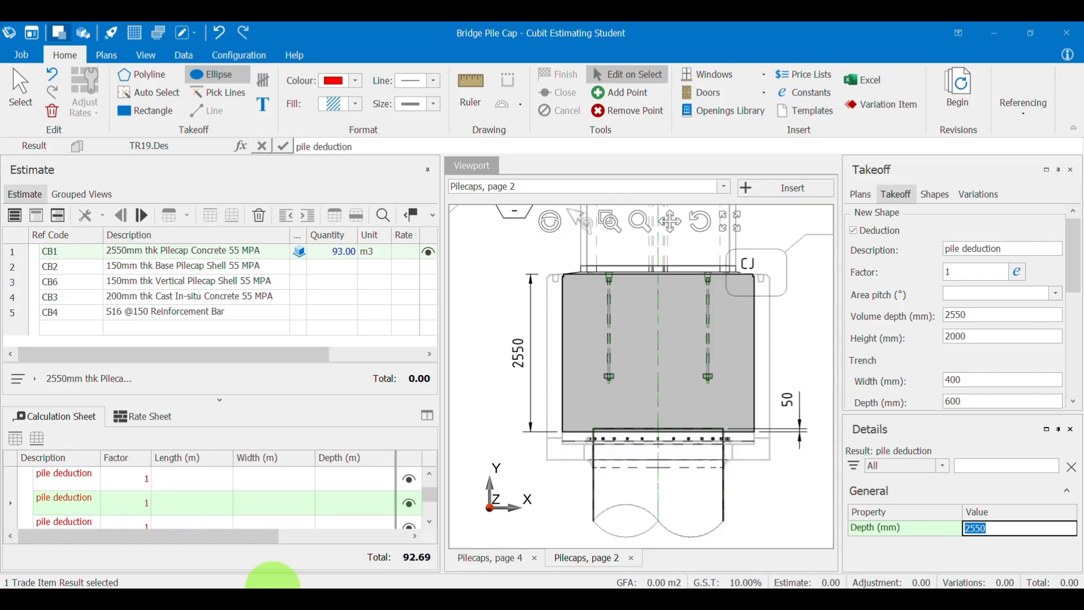
text(50)
key(Return)
Set the third pile deduction's depth to 50 mm and check the deduction subtotals.
click(72, 511)
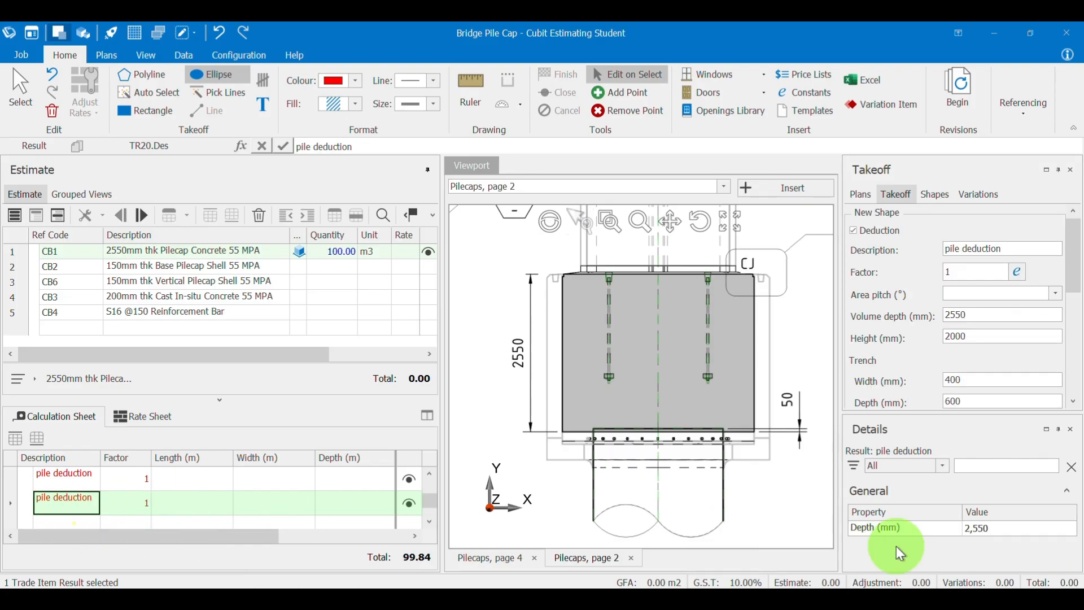
click(989, 534)
text(5)
key(Return)
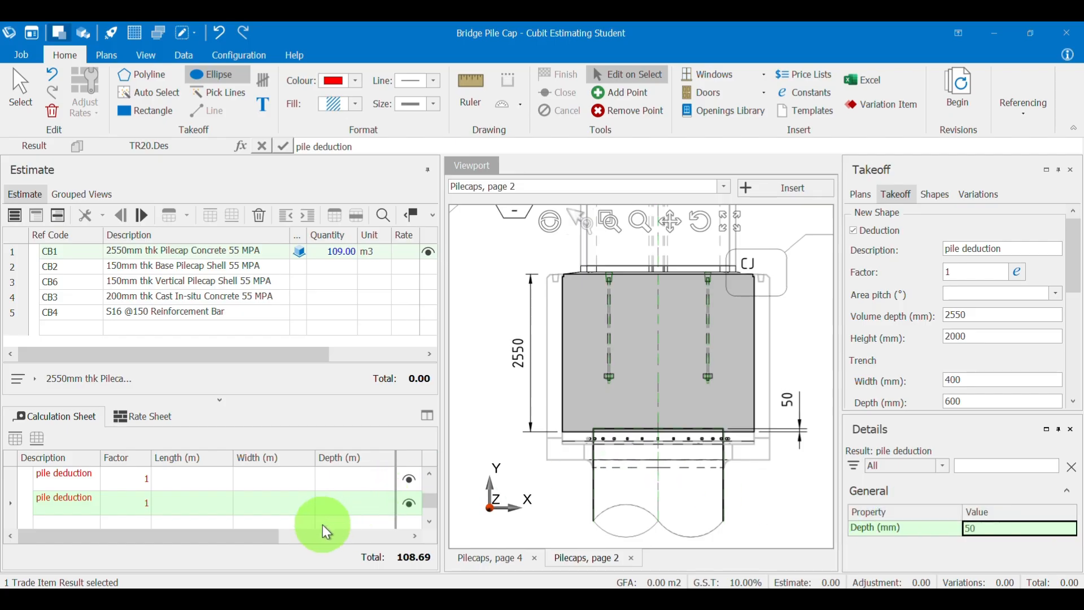
drag(253, 539, 303, 539)
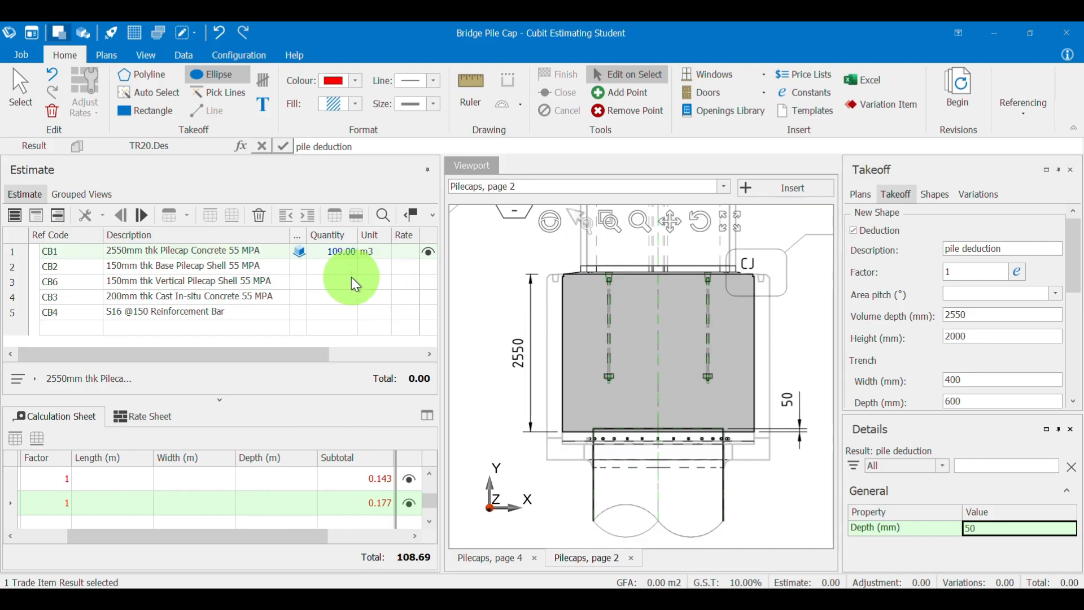
Select the CB2 150mm thk Base Pilecap Shell item and bring up the pier 2-4 pilecap shell plan on Pilecaps, page 4.
click(469, 99)
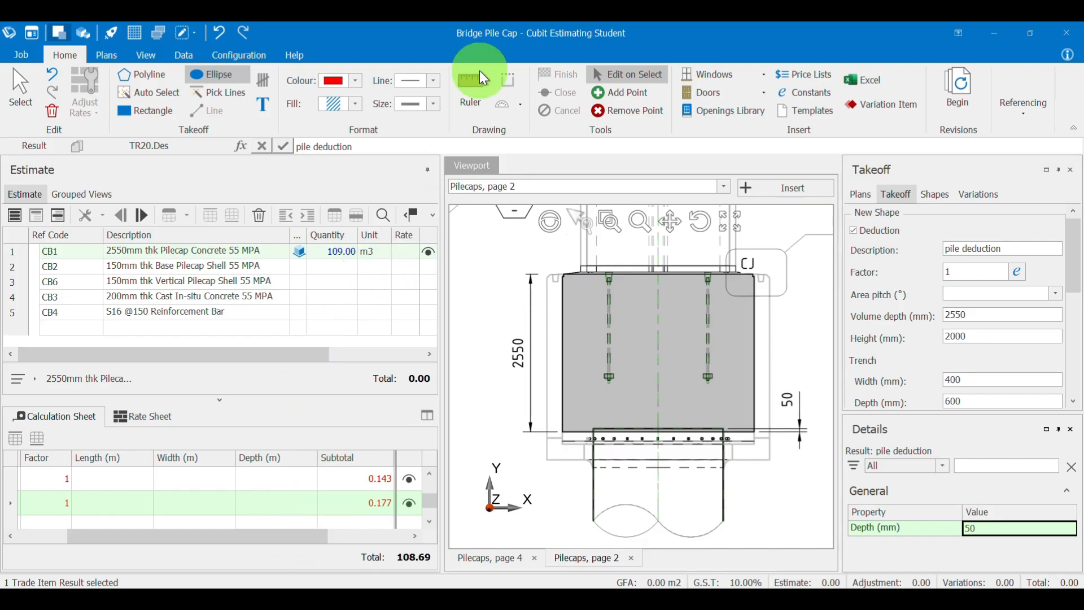
click(153, 270)
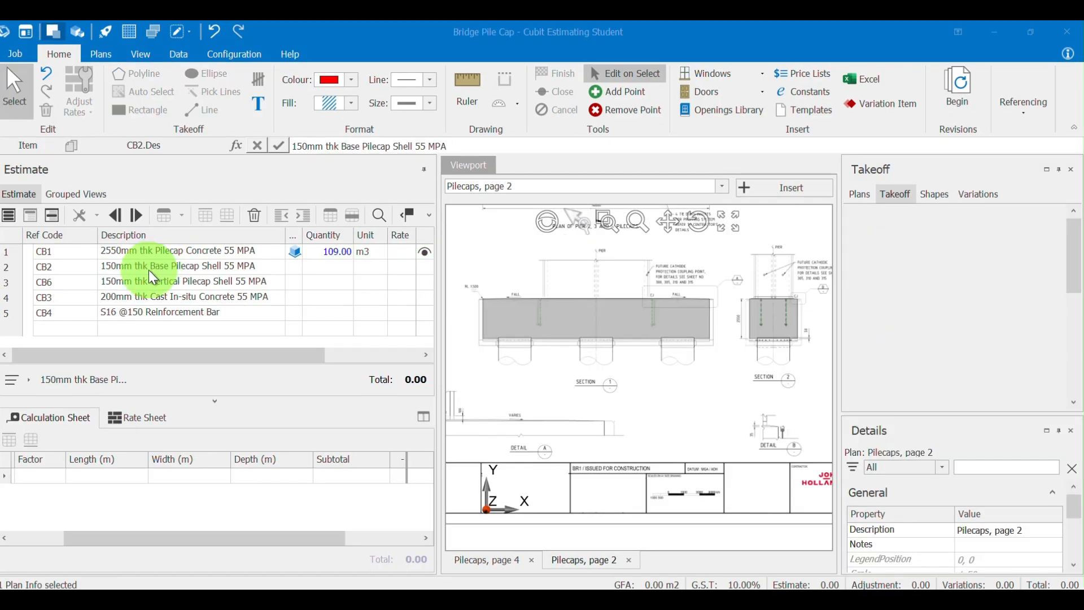
click(172, 269)
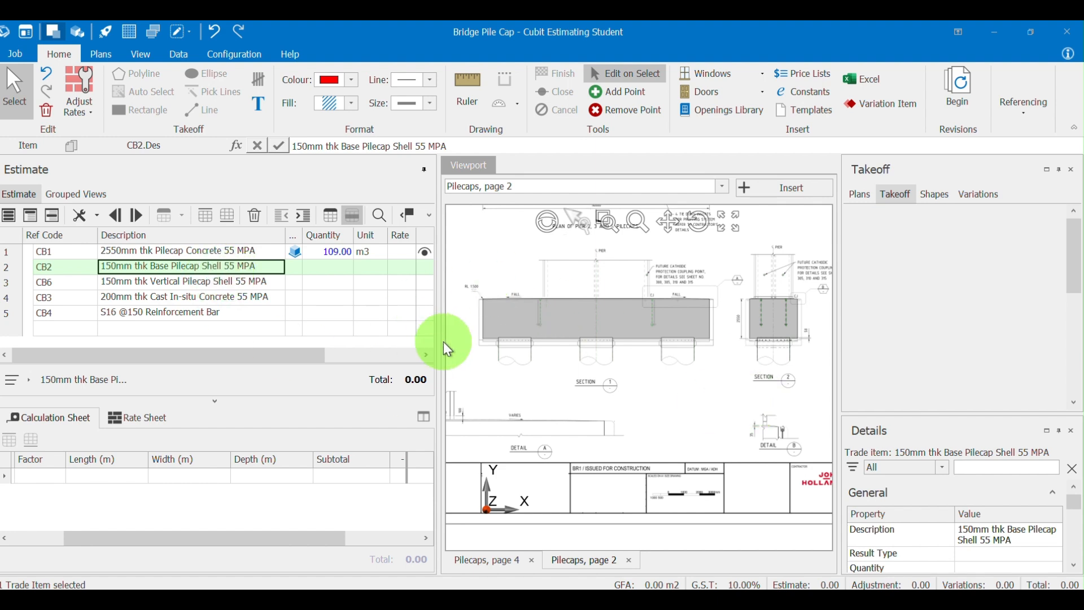
click(572, 189)
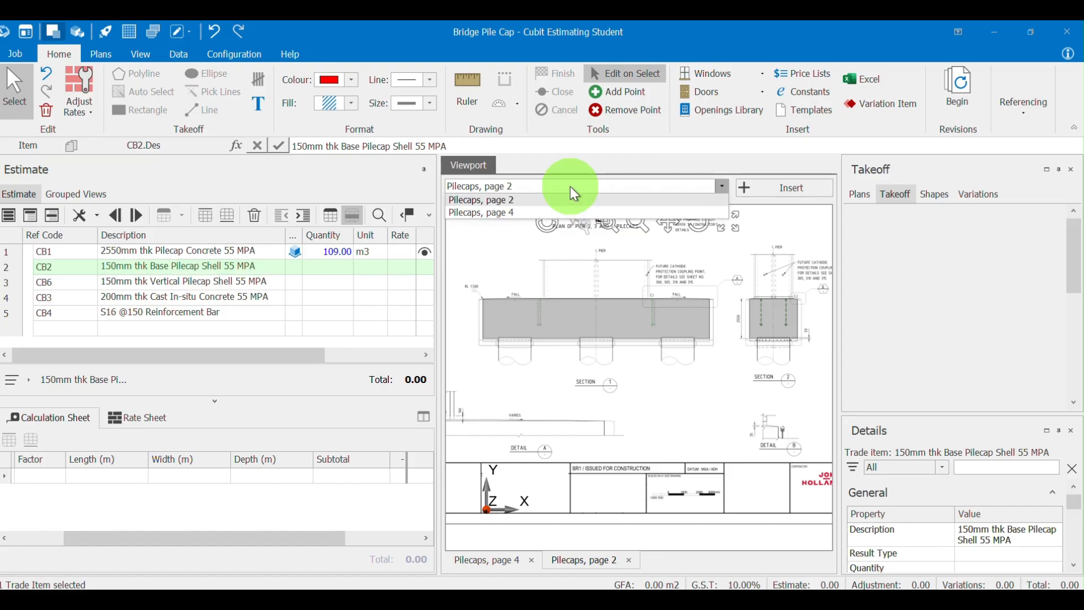
click(502, 214)
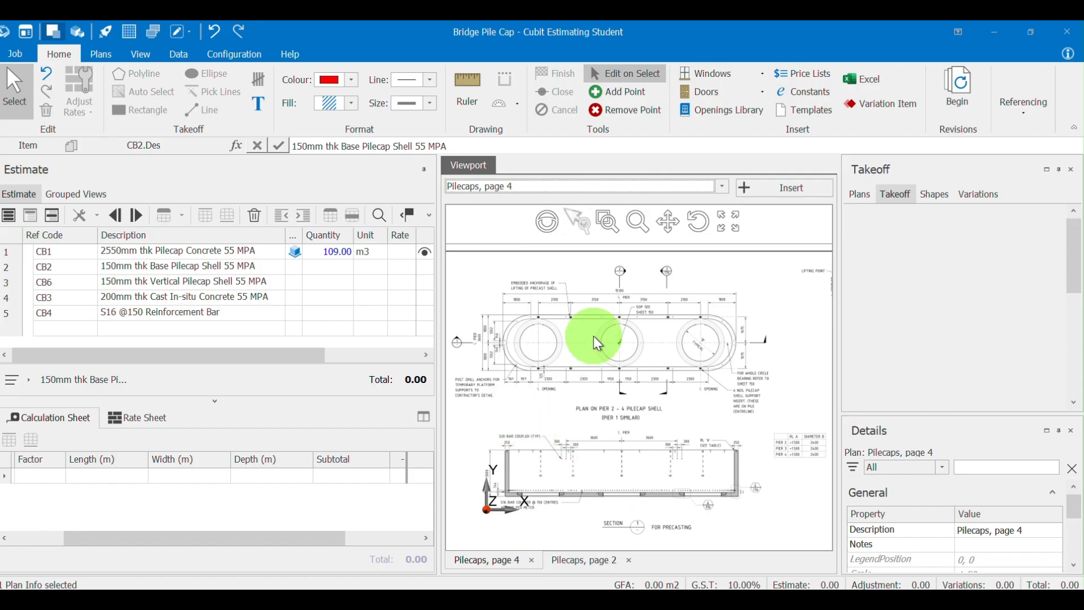
scroll(538, 476, up, 2)
scroll(601, 326, down, 1)
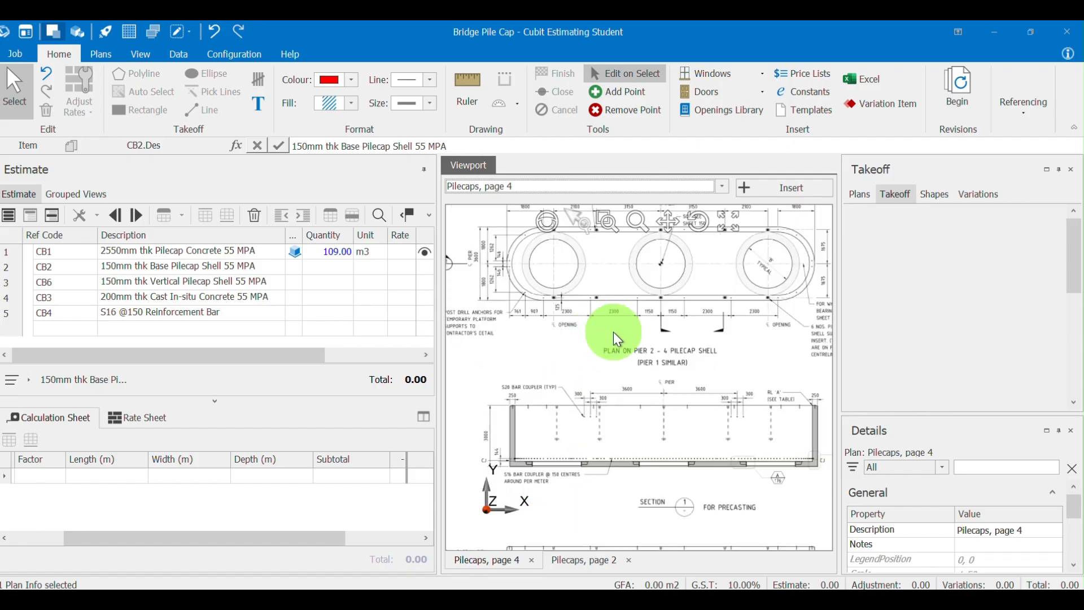
click(655, 365)
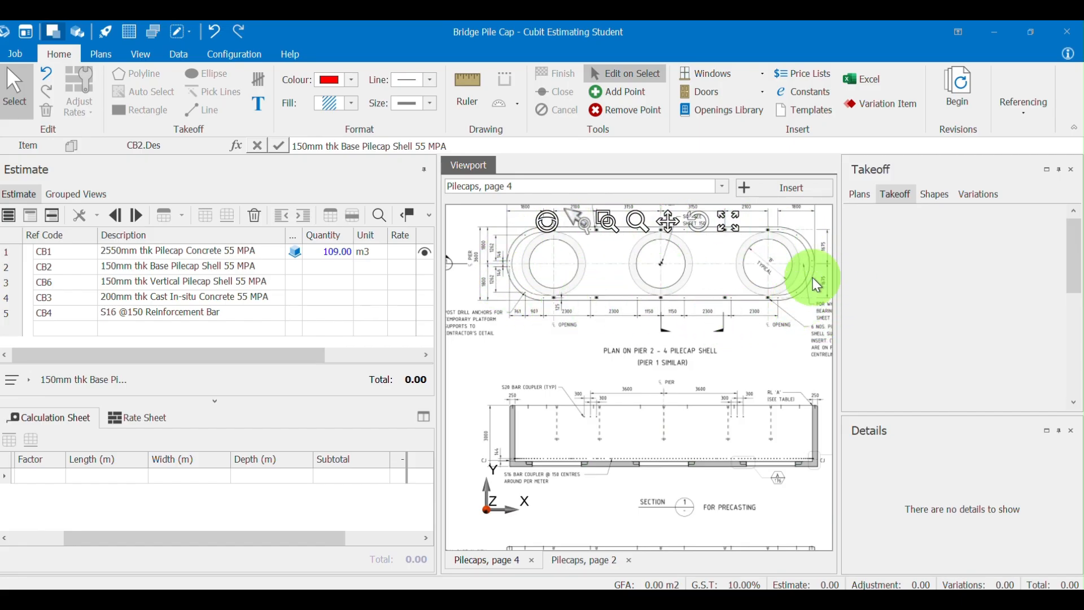
Set the result type of the CB2 base pilecap shell item to Volume.
click(225, 266)
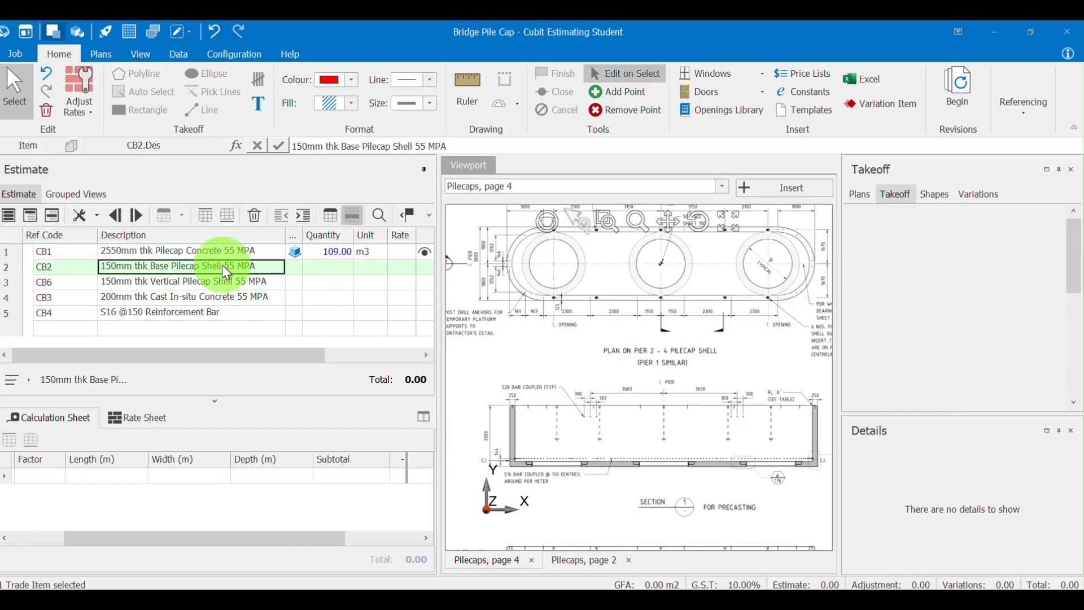
click(294, 267)
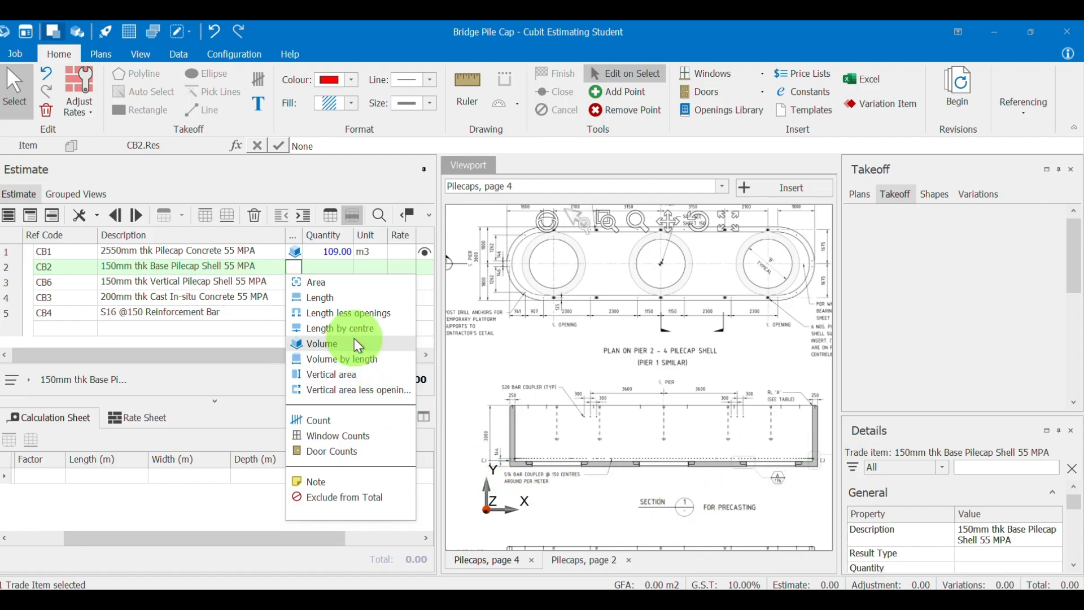
click(334, 347)
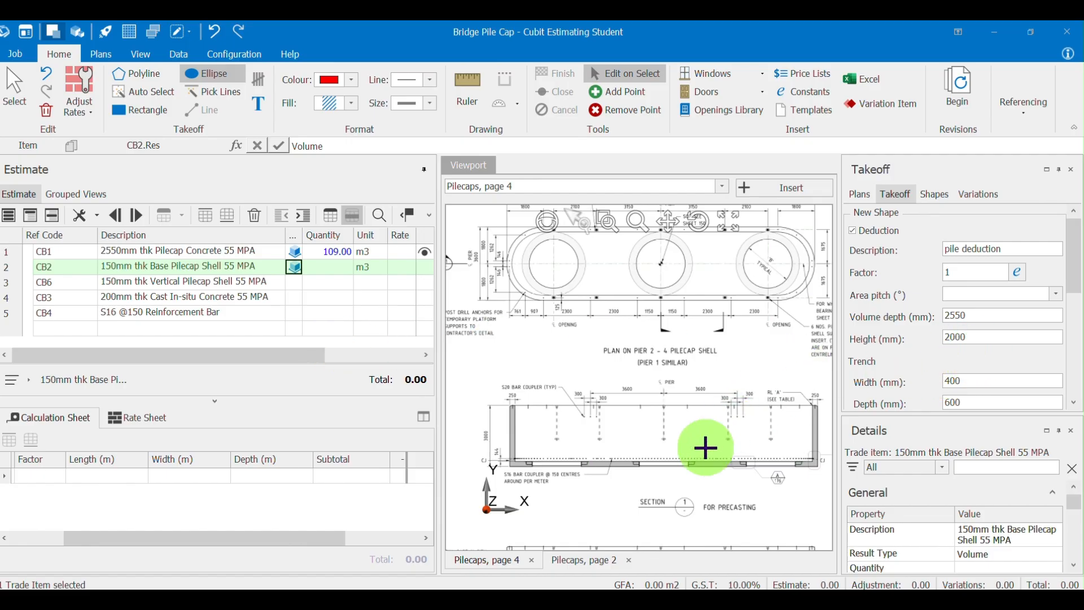
Check the shell dimensions in section 1 and set the volume depth for new takeoff shapes to 250 mm.
scroll(474, 479, up, 4)
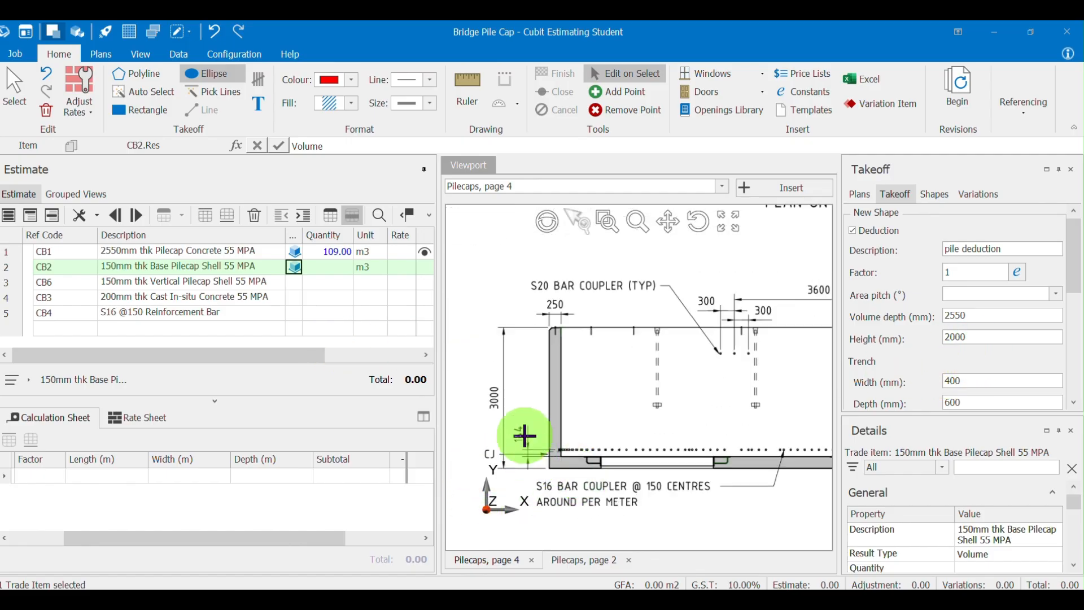
scroll(600, 455, down, 3)
mouse_move(661, 445)
mouse_down()
mouse_move(508, 446)
mouse_move(586, 439)
mouse_up()
scroll(511, 364, up, 3)
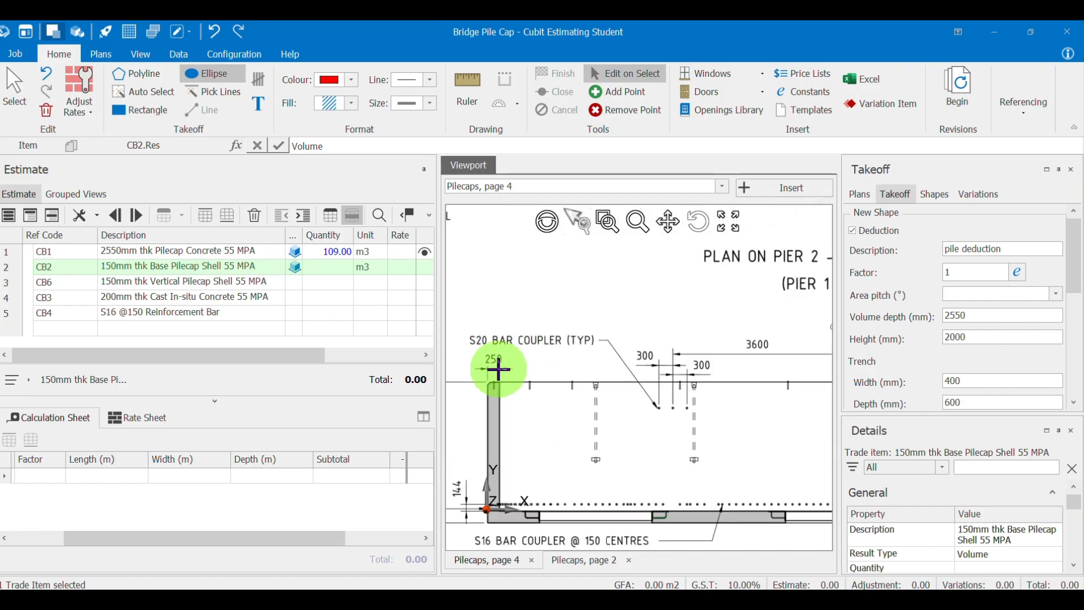
scroll(568, 446, down, 3)
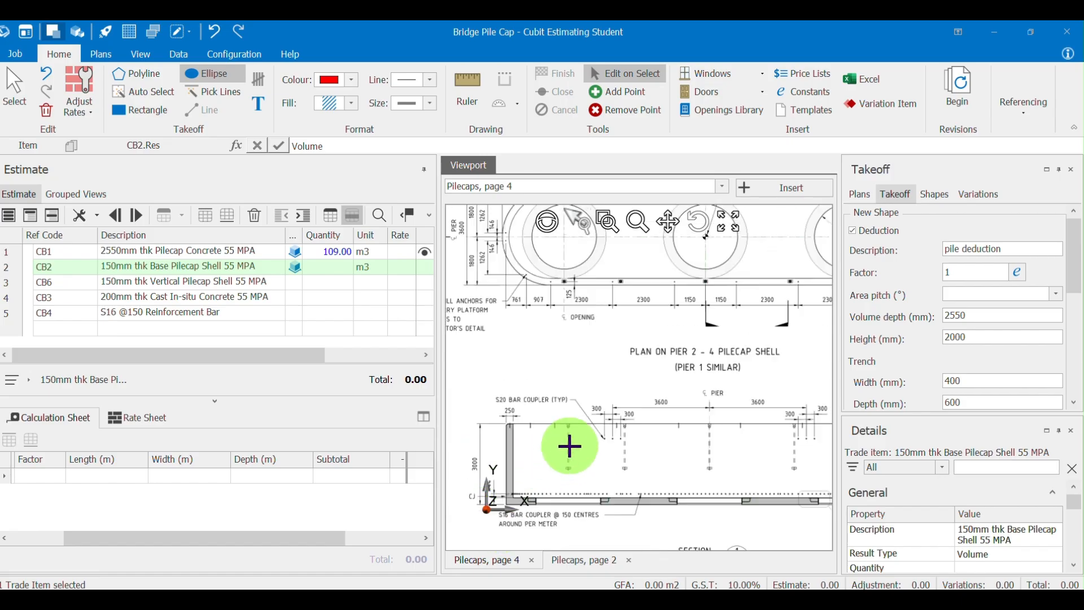
scroll(502, 496, up, 3)
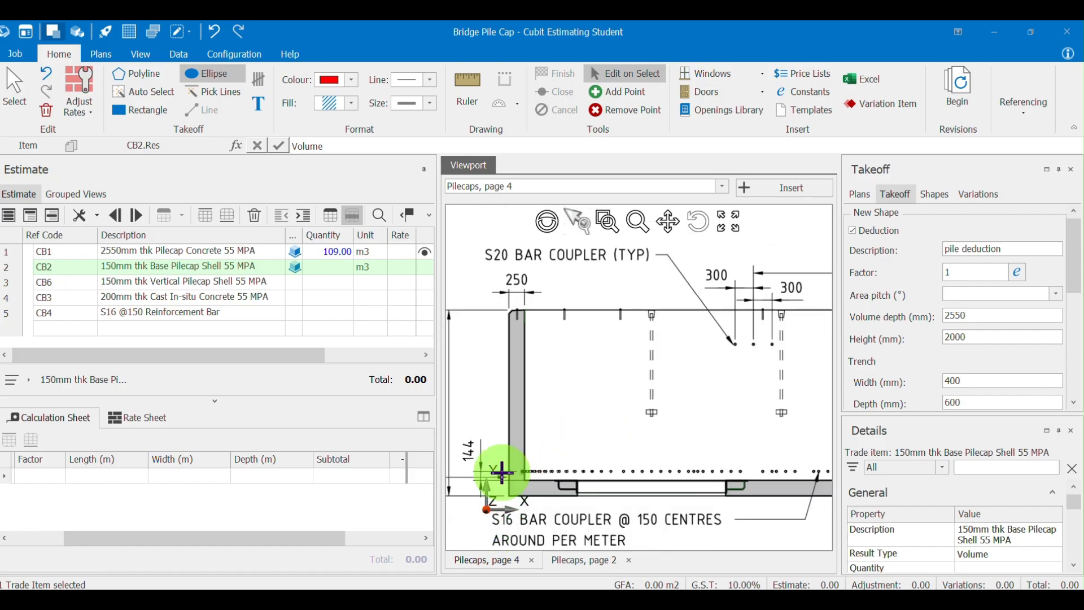
scroll(641, 466, down, 3)
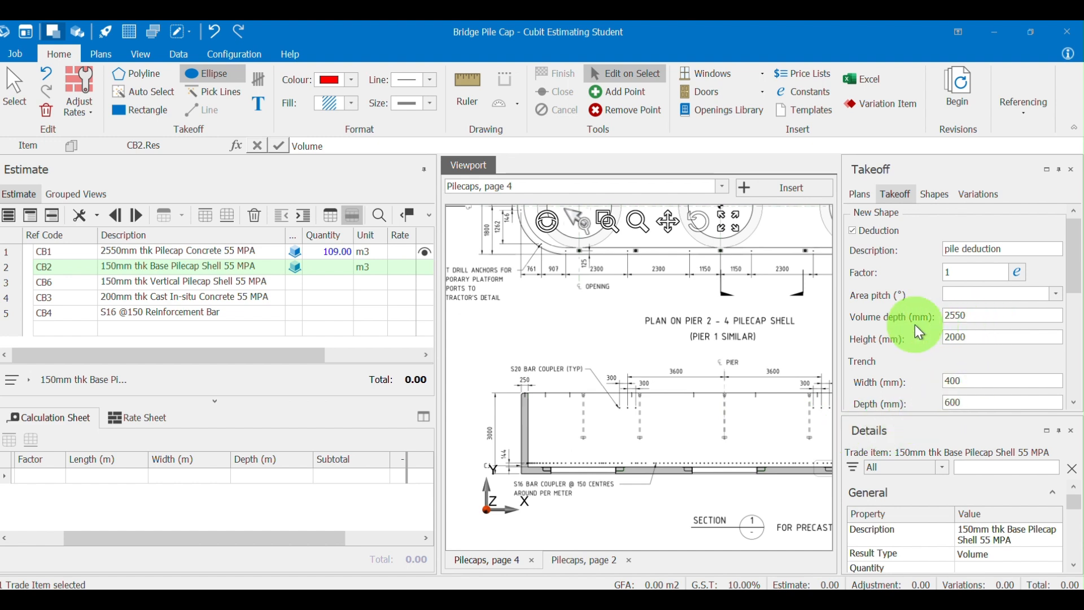
drag(1057, 314, 924, 314)
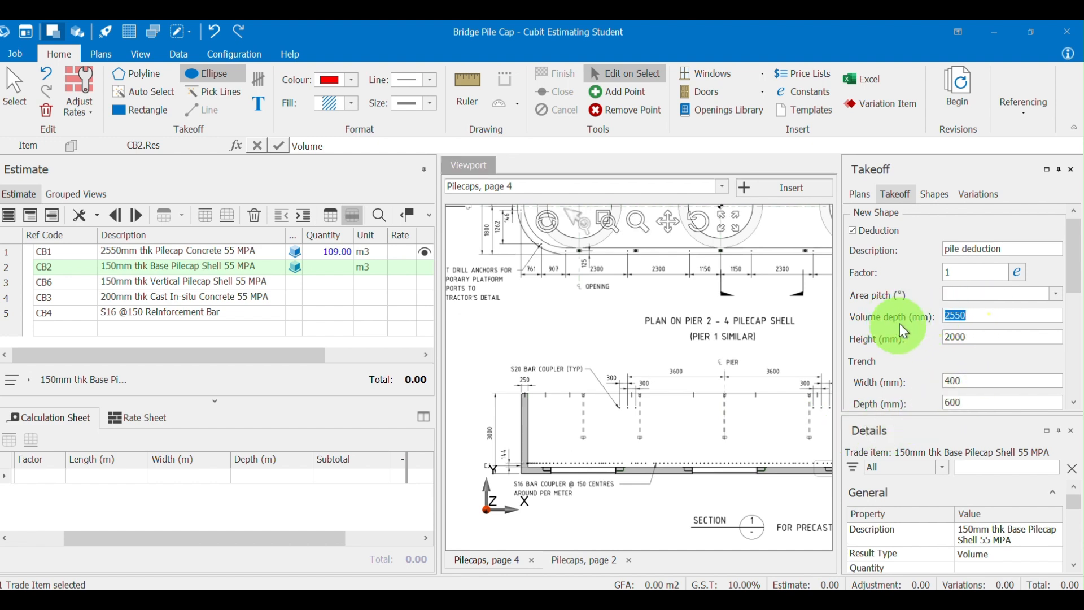
text(250)
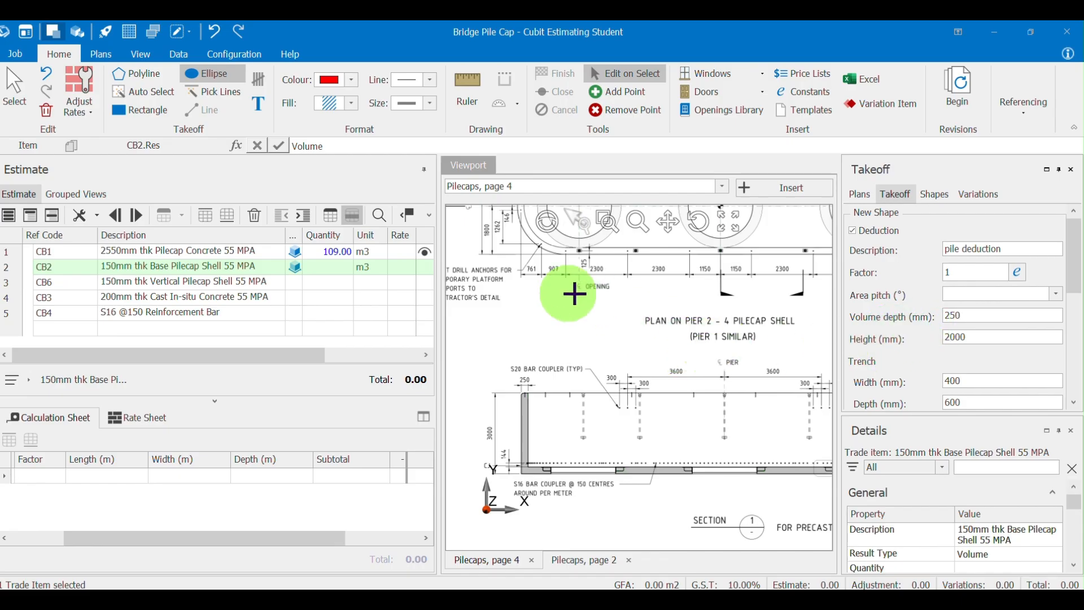
Change the description for new takeoff shapes to Base Shell.
click(1023, 247)
drag(1024, 247, 883, 243)
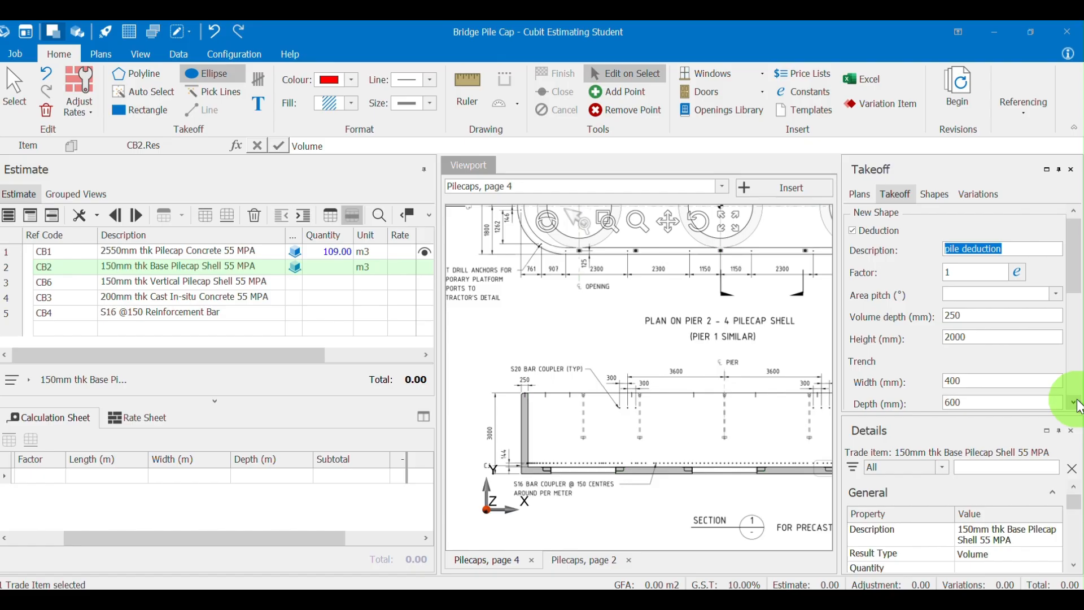
text(Base Shell)
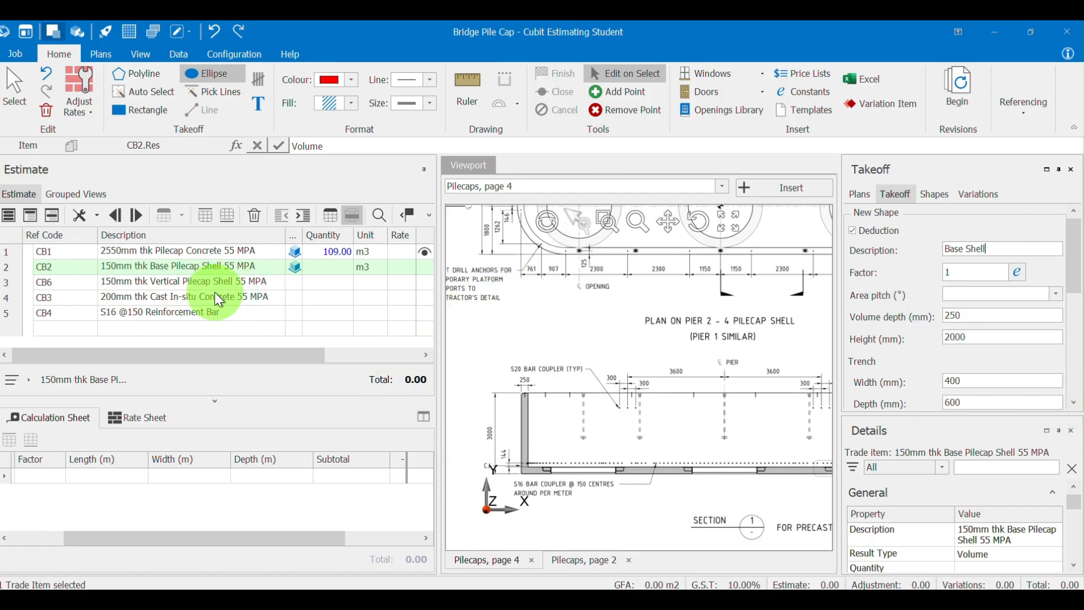
Trace the outer edge of the pilecap shell plan for CB2 as a closed polyline with straight sides and arced ends.
click(222, 266)
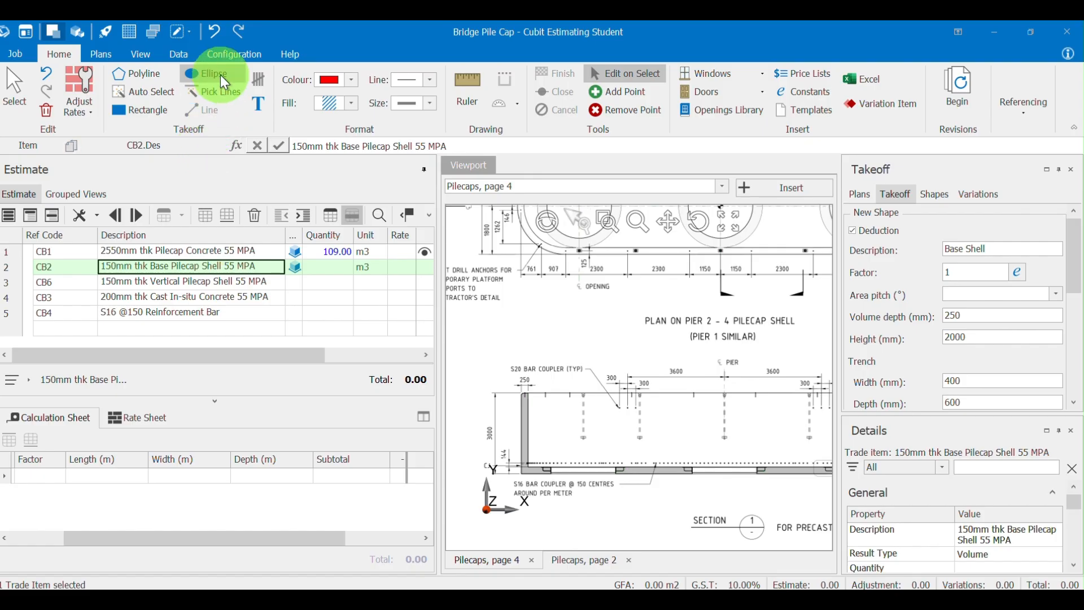
click(137, 74)
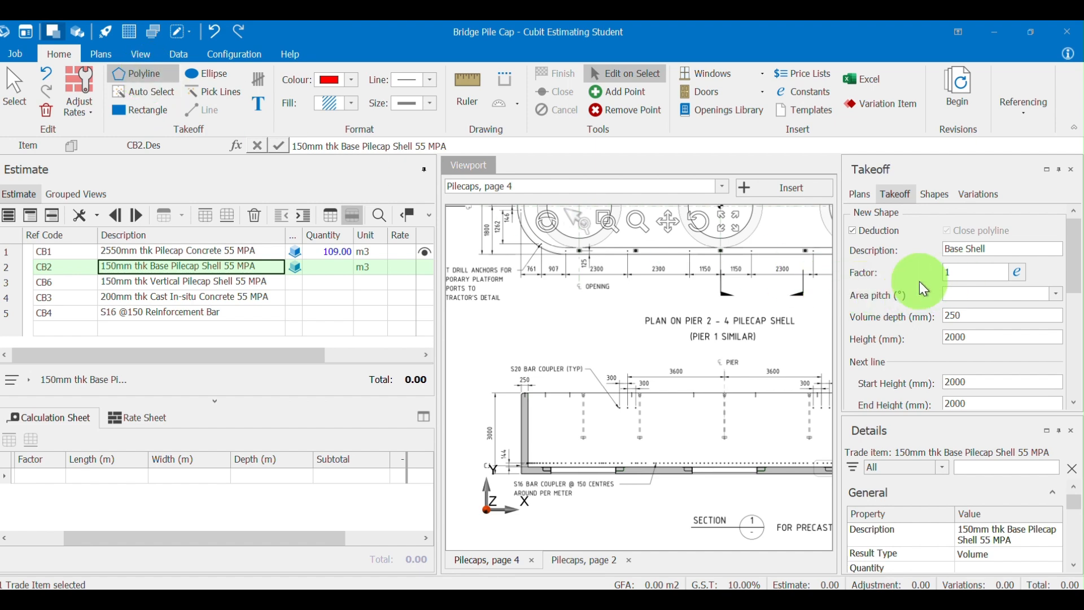
scroll(638, 367, down, 2)
mouse_move(624, 300)
mouse_down()
mouse_move(581, 339)
mouse_move(555, 333)
mouse_up()
scroll(524, 328, up, 2)
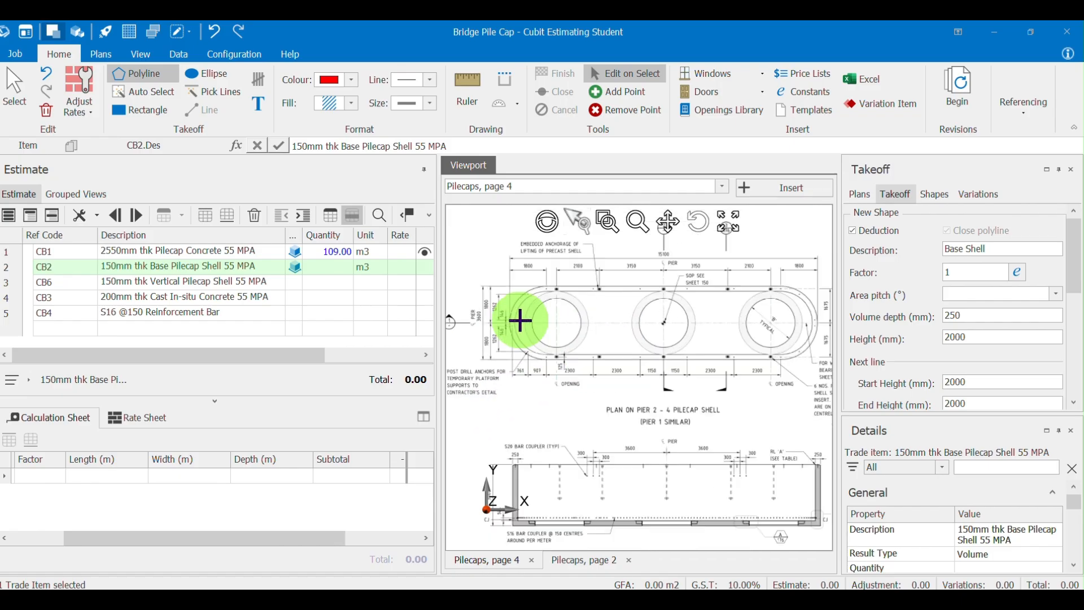
drag(619, 321, 582, 336)
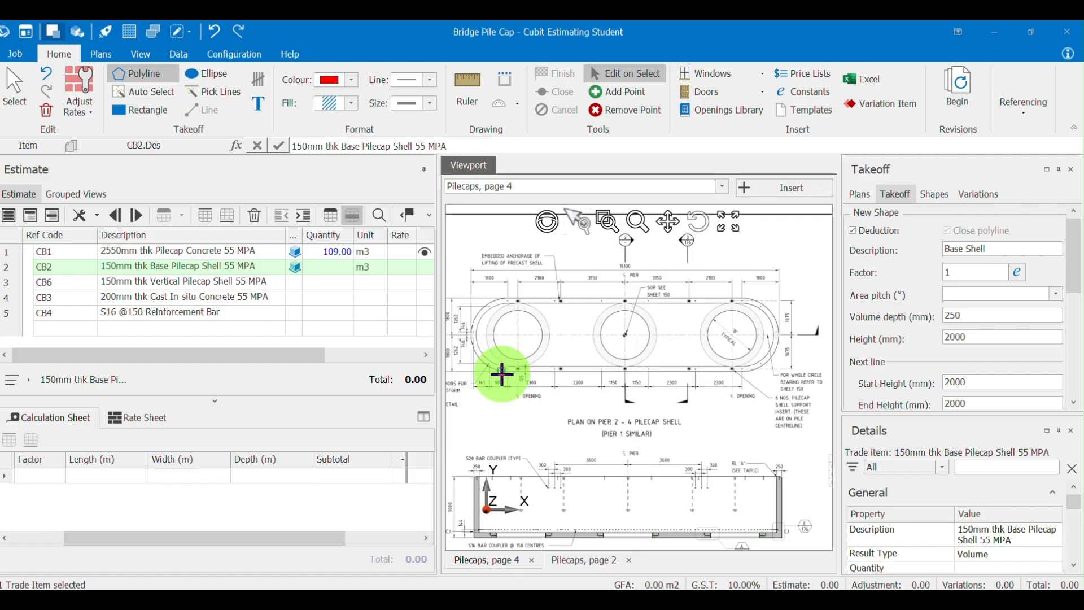
click(502, 372)
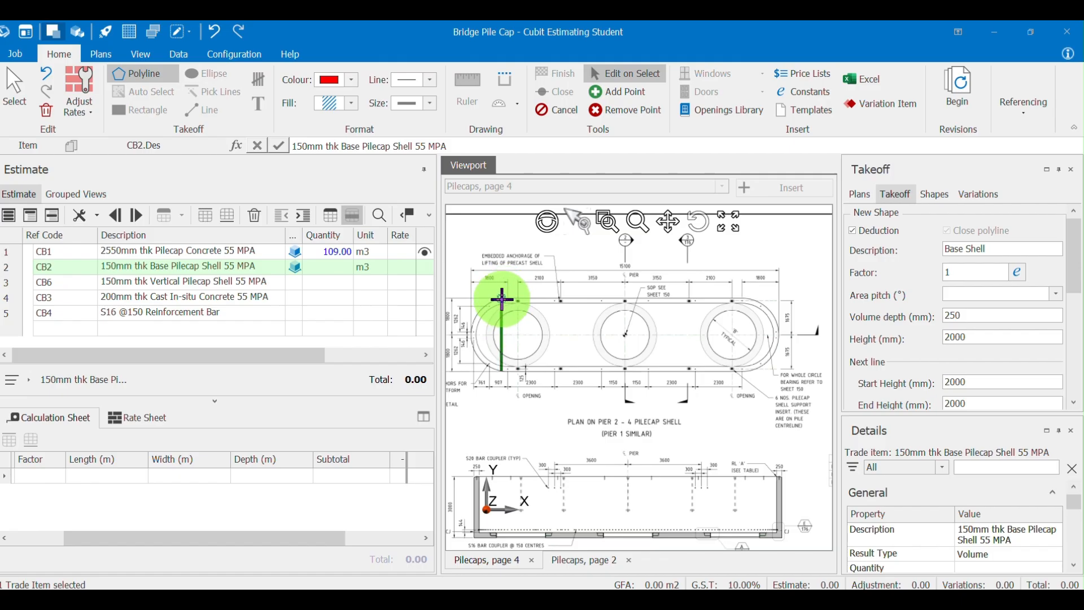
drag(502, 299, 490, 308)
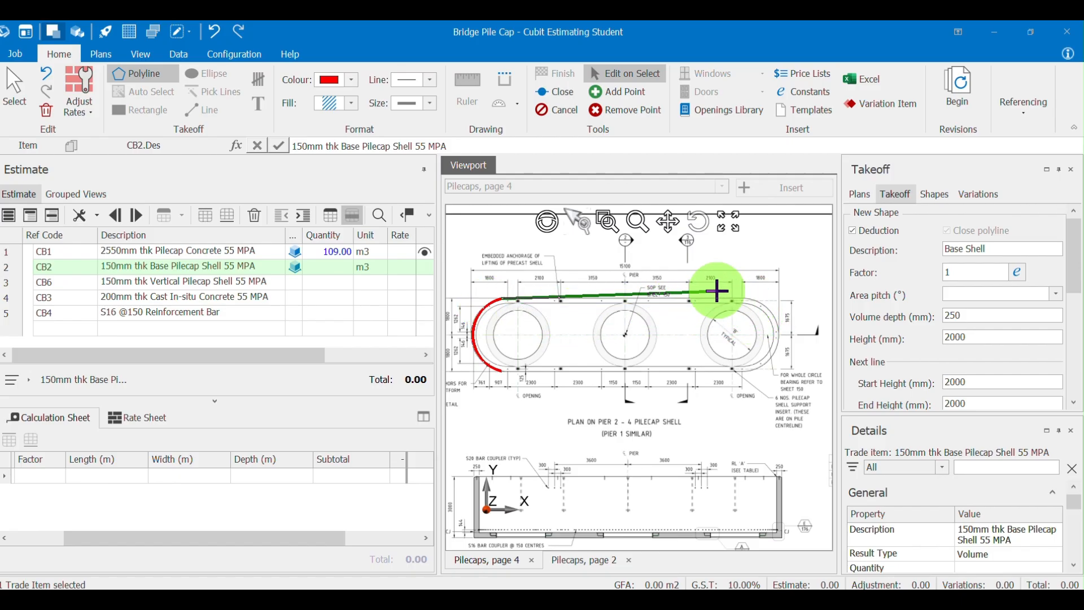
click(745, 299)
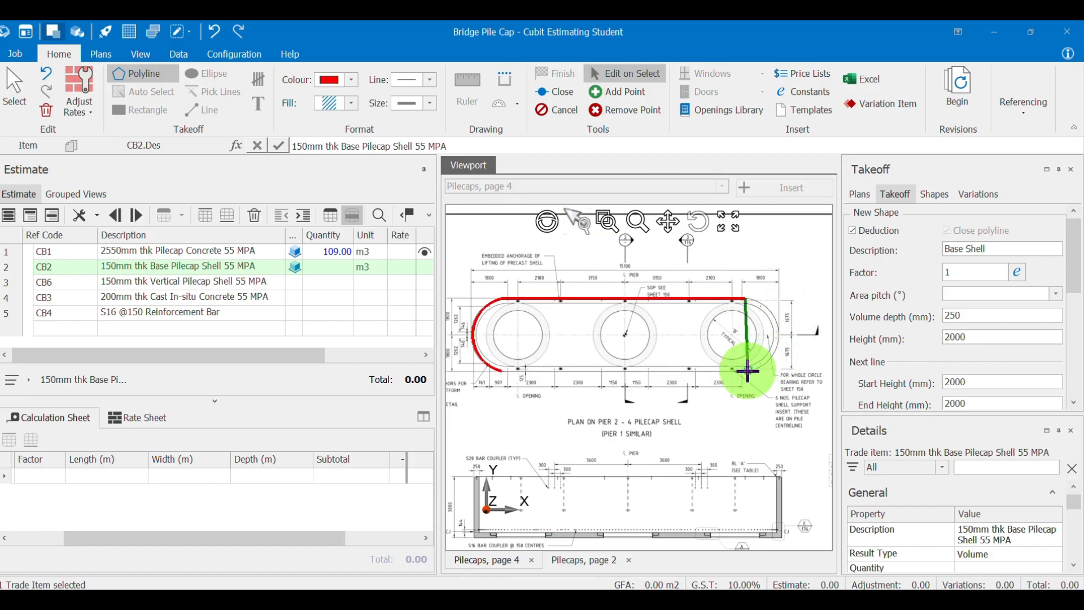
drag(747, 370, 762, 358)
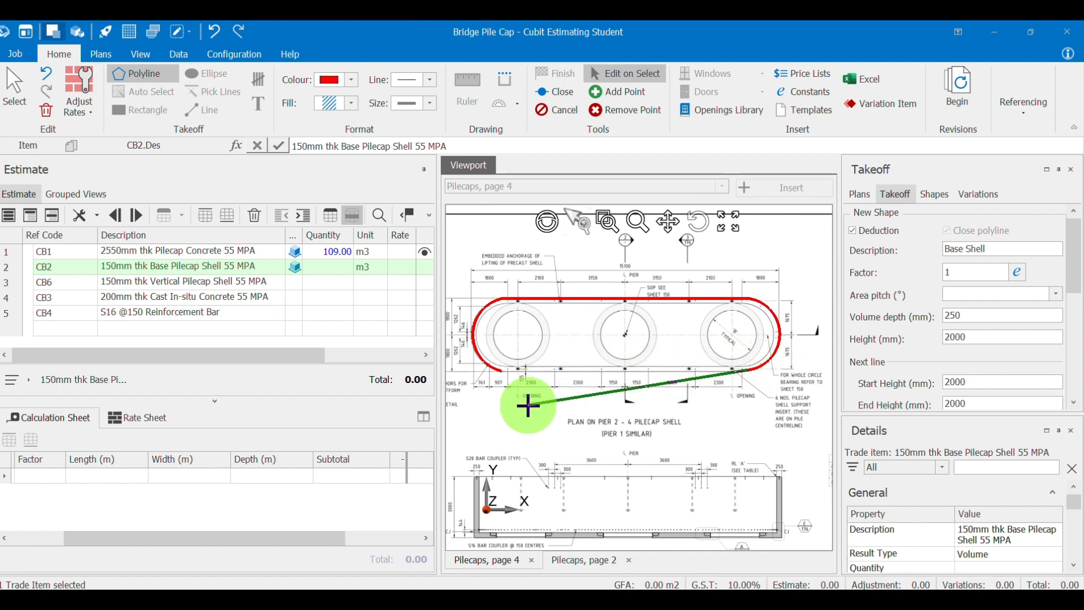
double_click(502, 382)
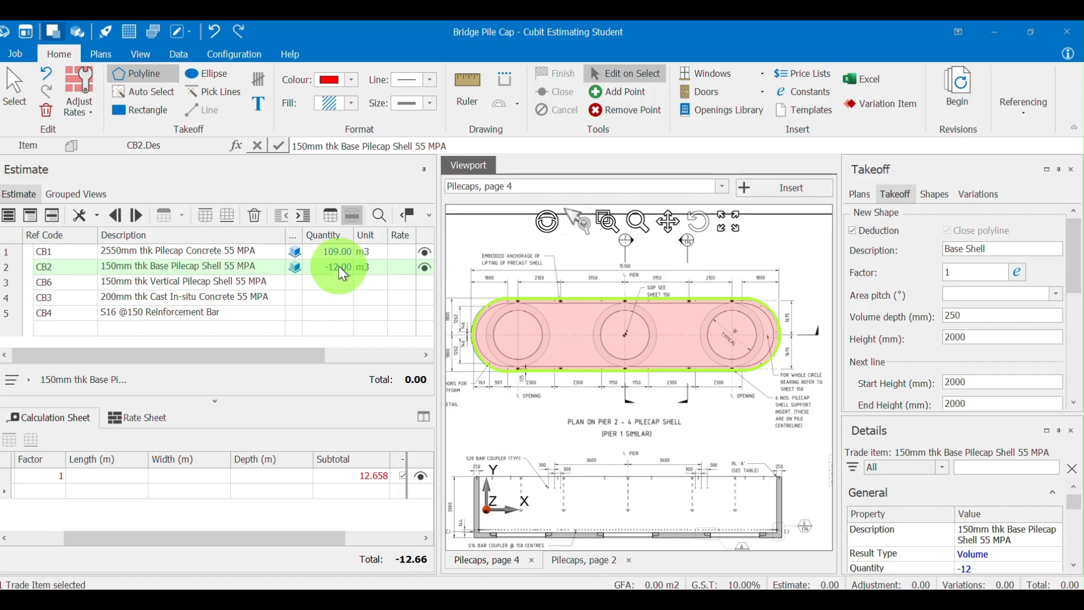
Turn off Deduction for new shapes and clear the deduction setting on the Base Shell entry in CB2's calculation sheet.
click(852, 230)
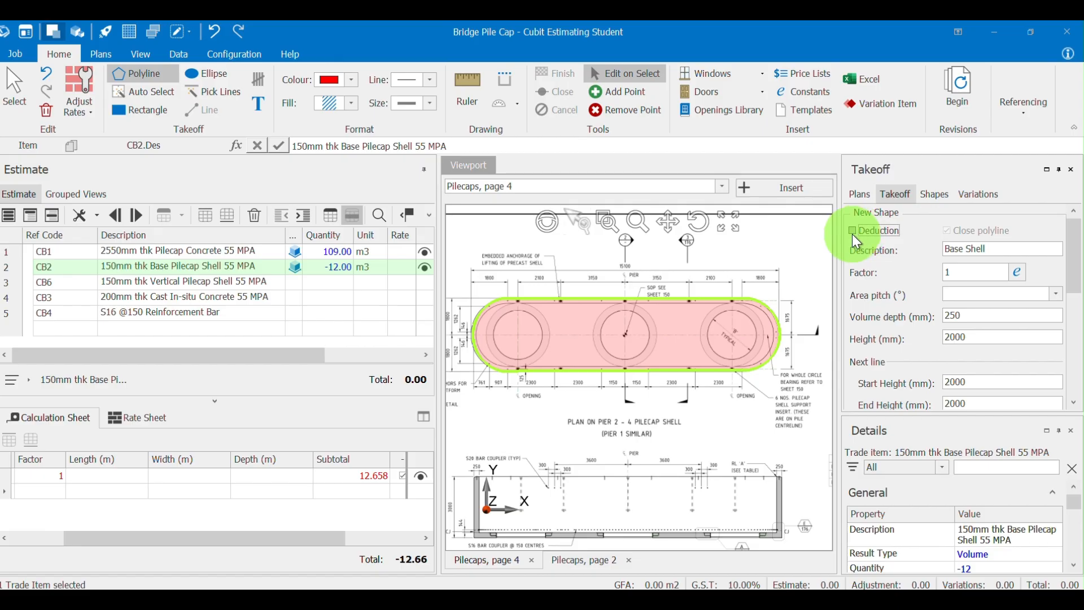
click(339, 267)
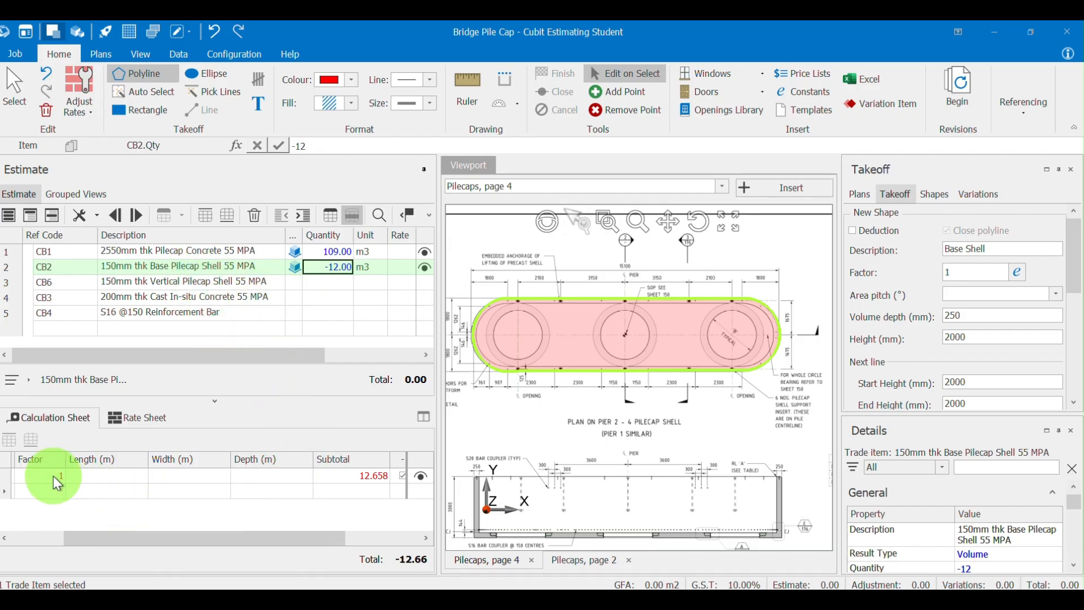
click(47, 415)
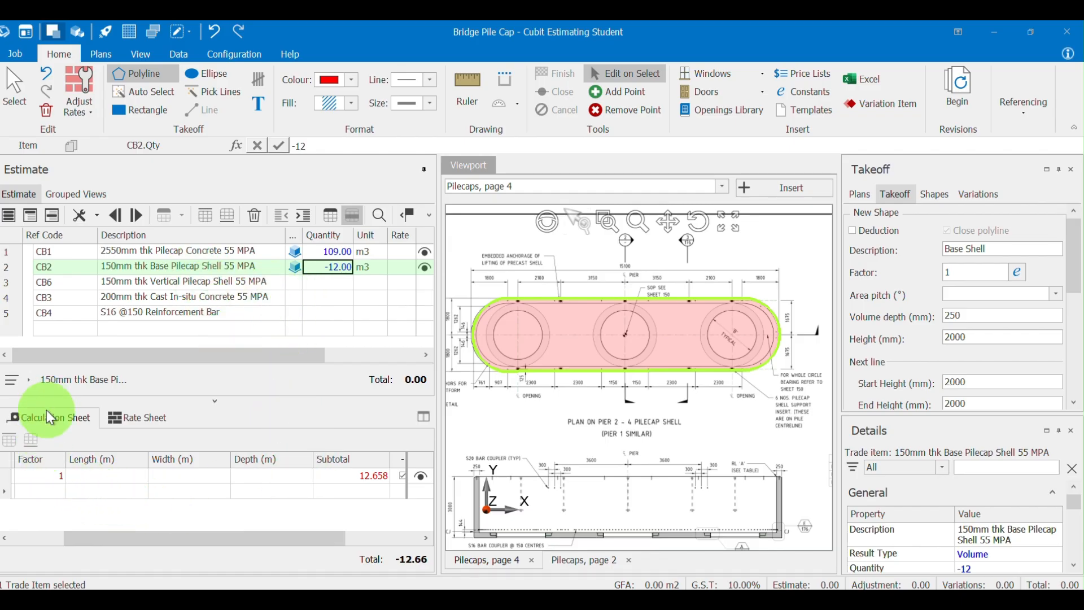
click(51, 477)
drag(157, 546, 256, 542)
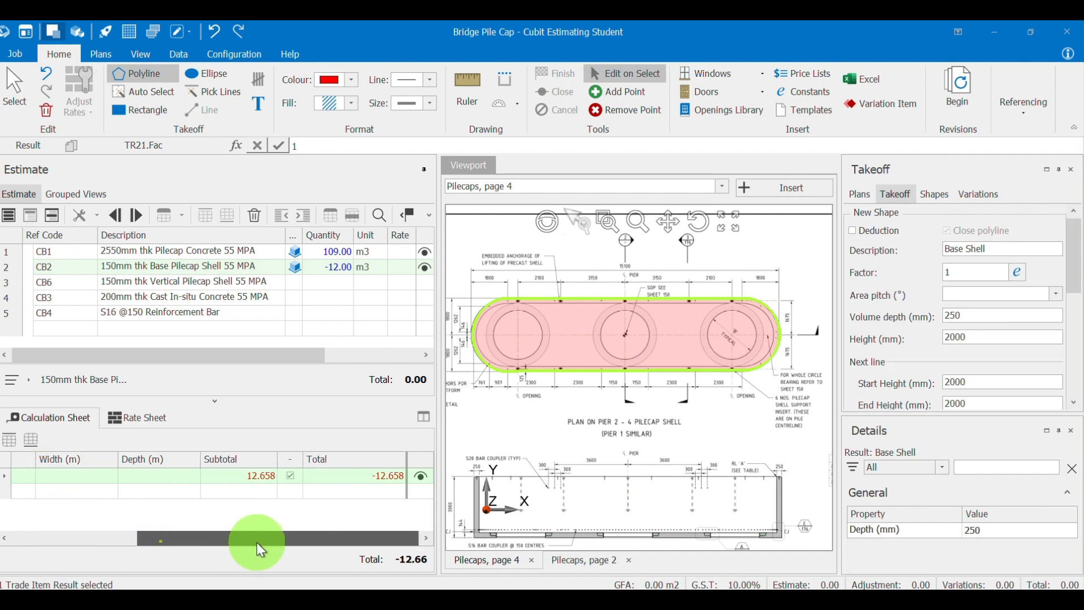
click(290, 476)
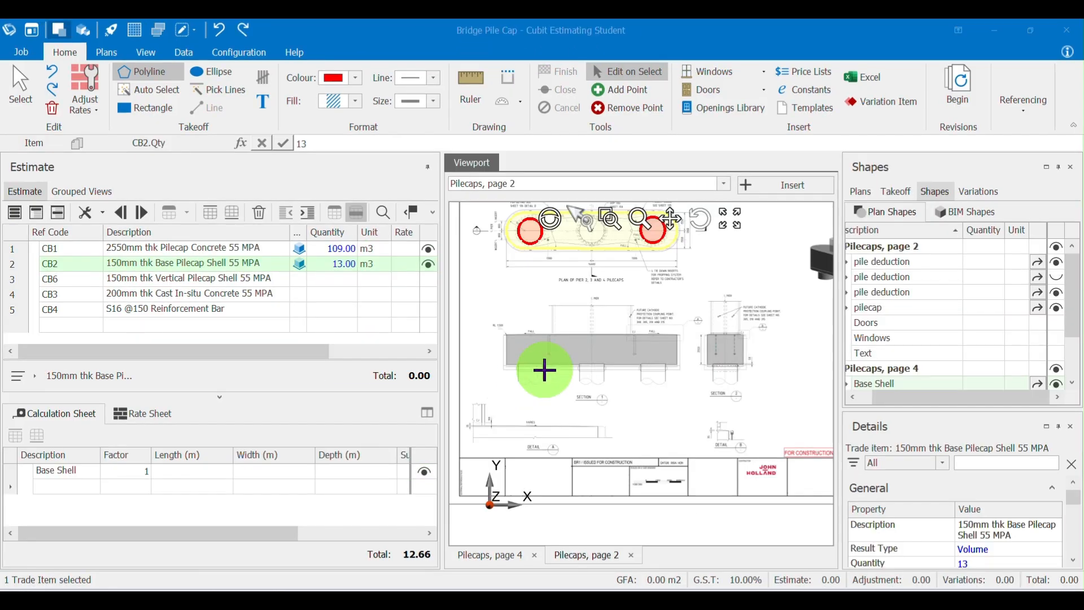
Examine section 1 on the page 2 drawing to see how the piles meet the base pilecap shell.
click(532, 377)
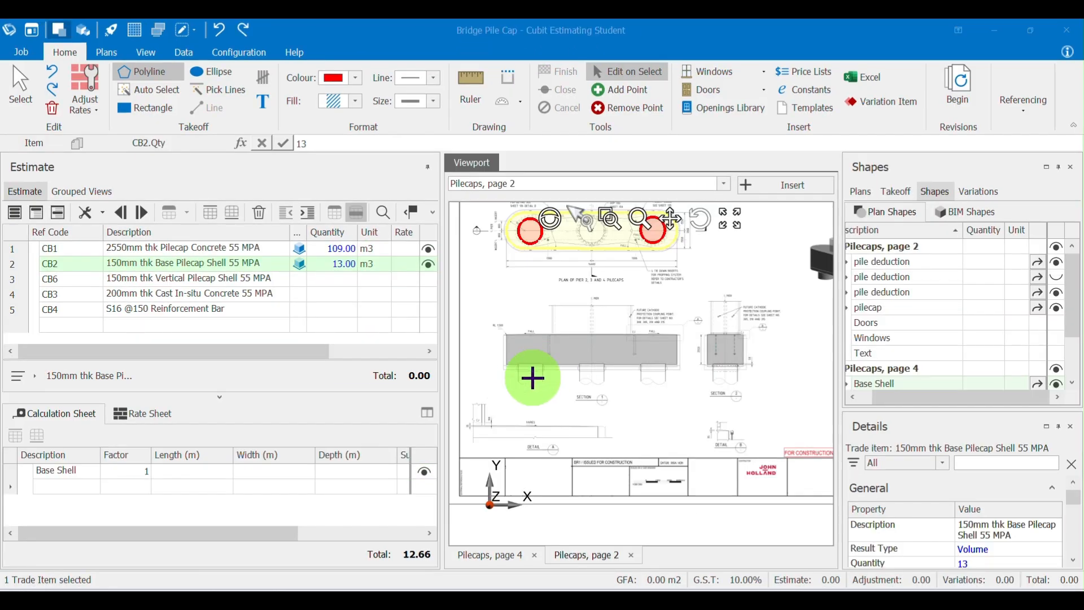
scroll(532, 377, up, 1)
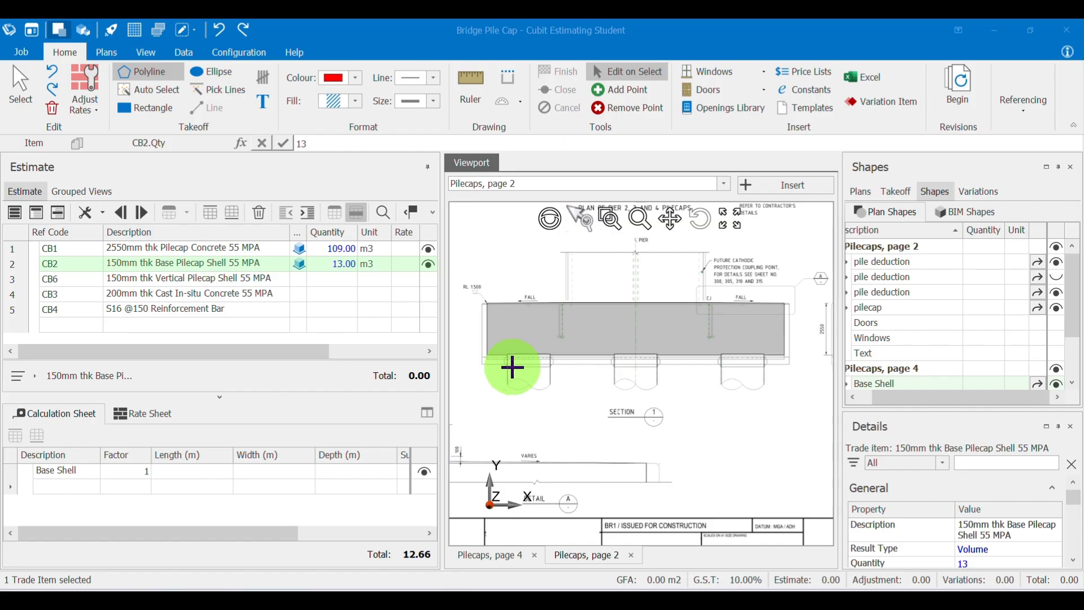
scroll(520, 358, up, 1)
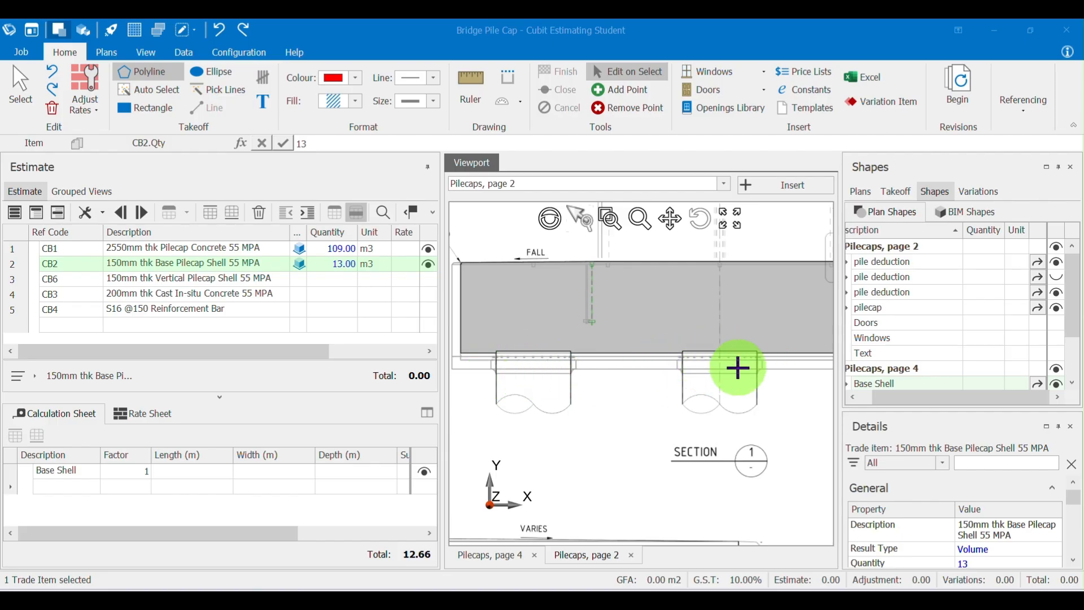
scroll(746, 374, down, 1)
scroll(688, 381, down, 1)
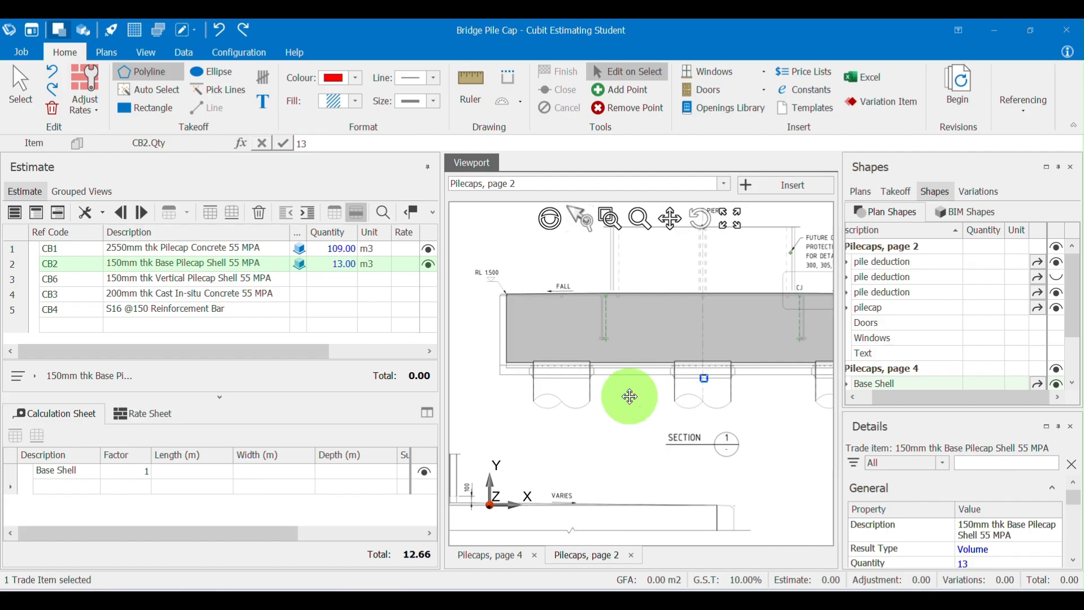
drag(677, 383, 597, 405)
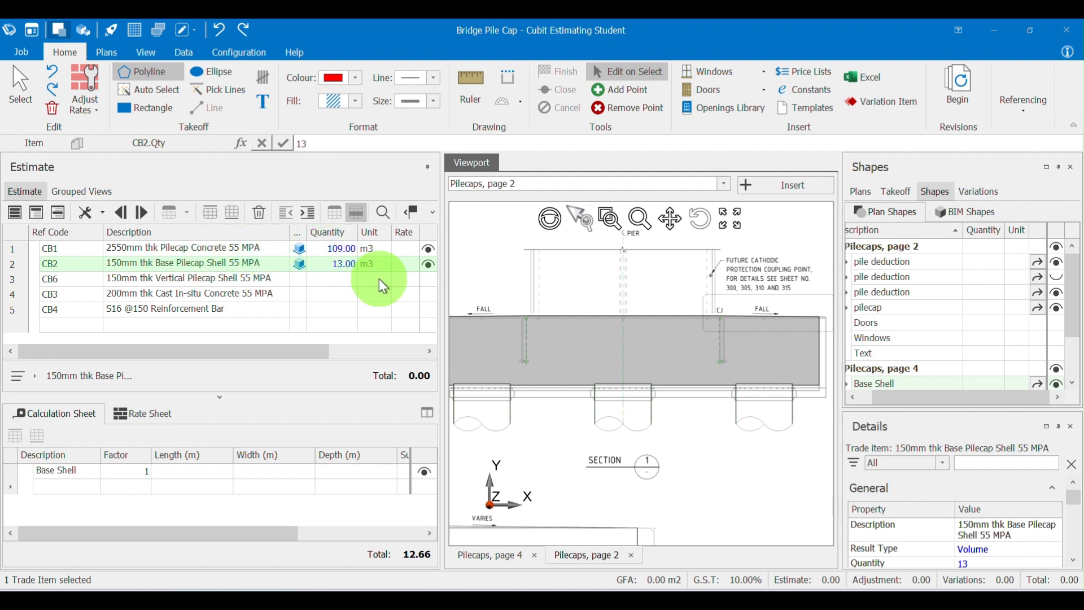
scroll(696, 430, down, 1)
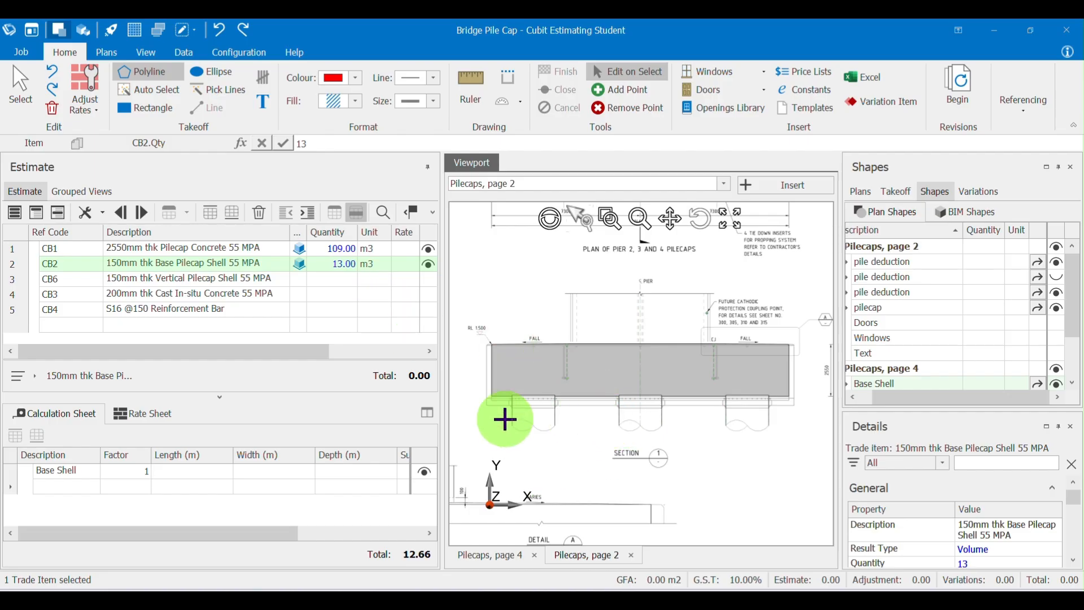
click(329, 264)
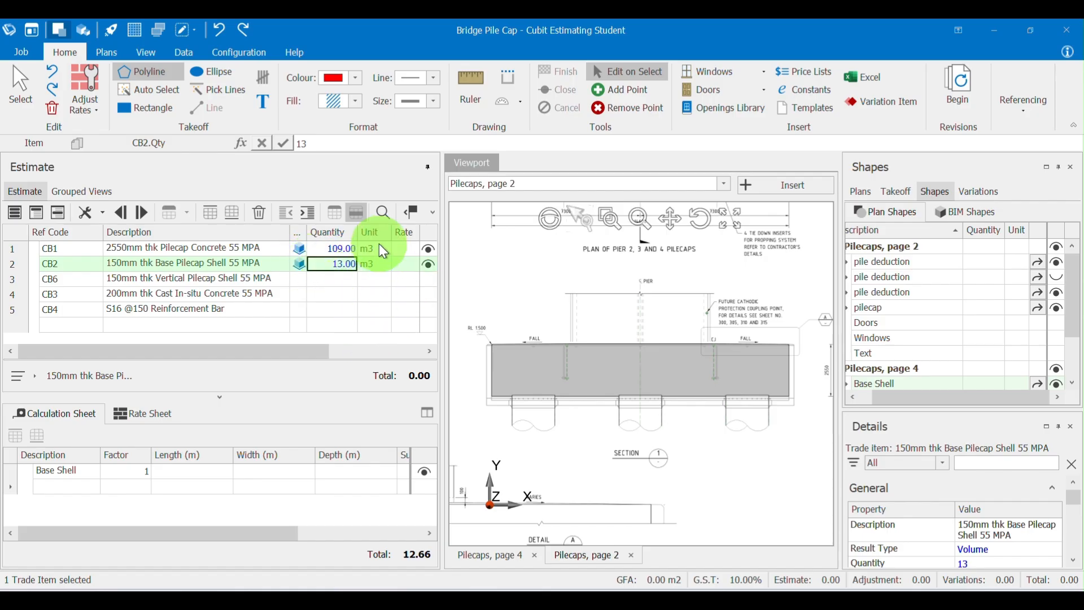
Copy the three pile deductions from the CB1 pilecap concrete calculation sheet to the CB2 base shell quantity.
click(181, 248)
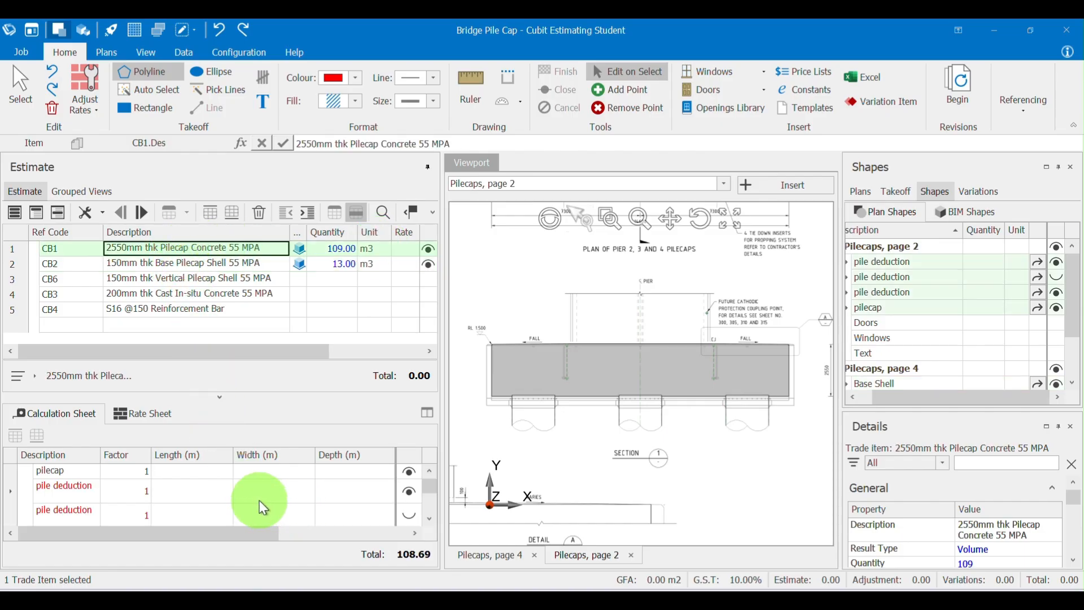
drag(409, 493, 334, 264)
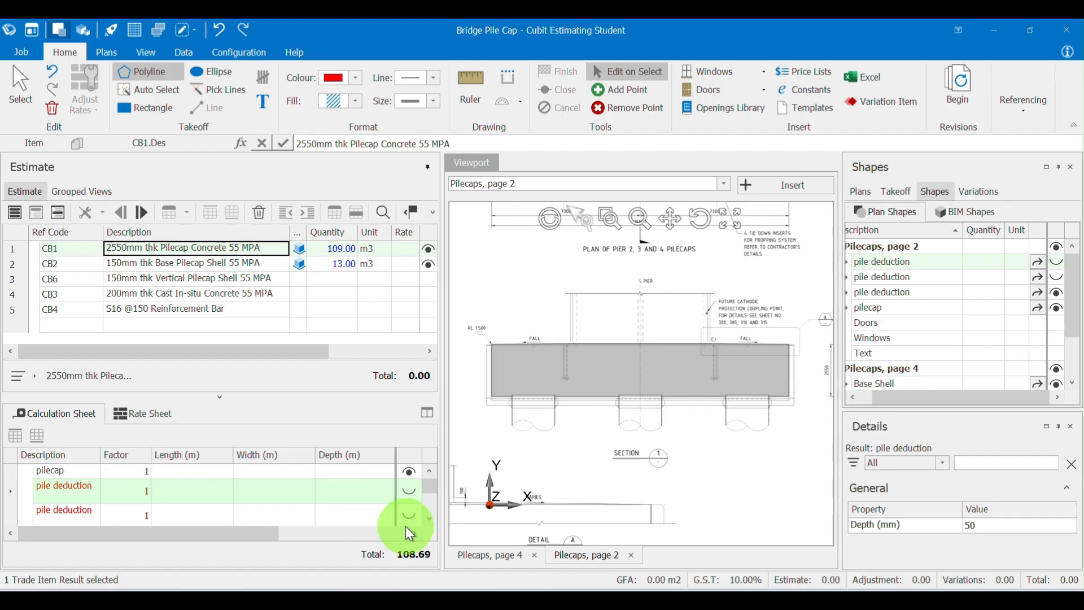
click(427, 522)
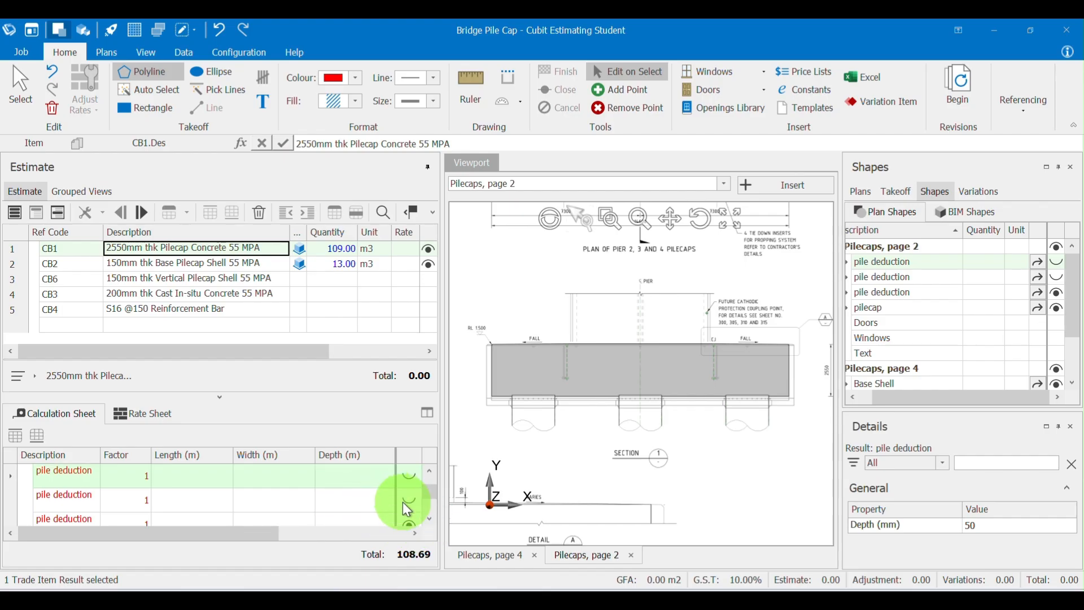
drag(403, 500, 346, 277)
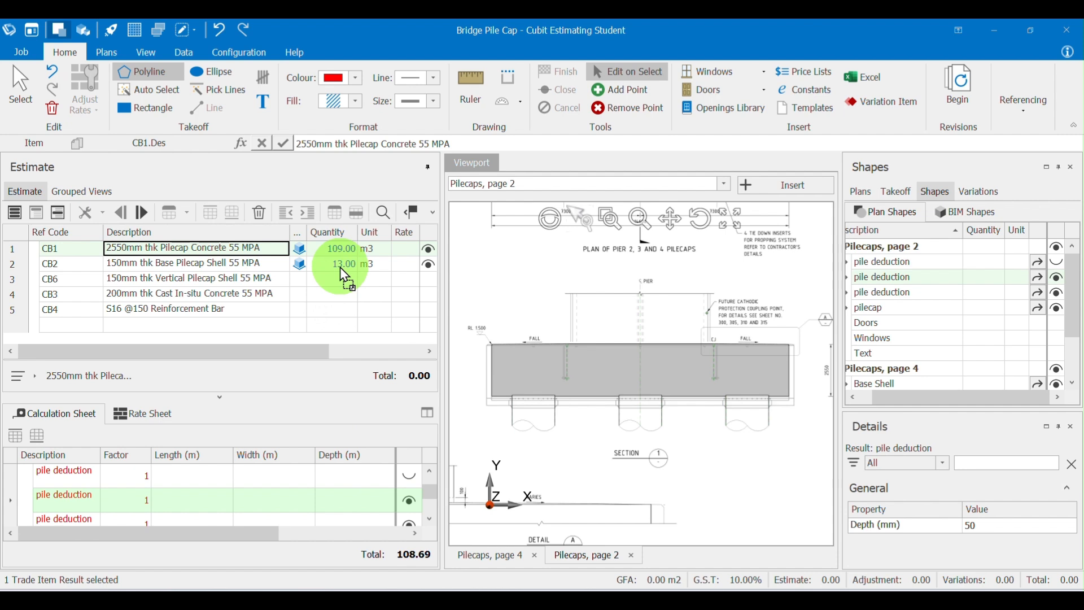
click(427, 519)
drag(404, 500, 348, 266)
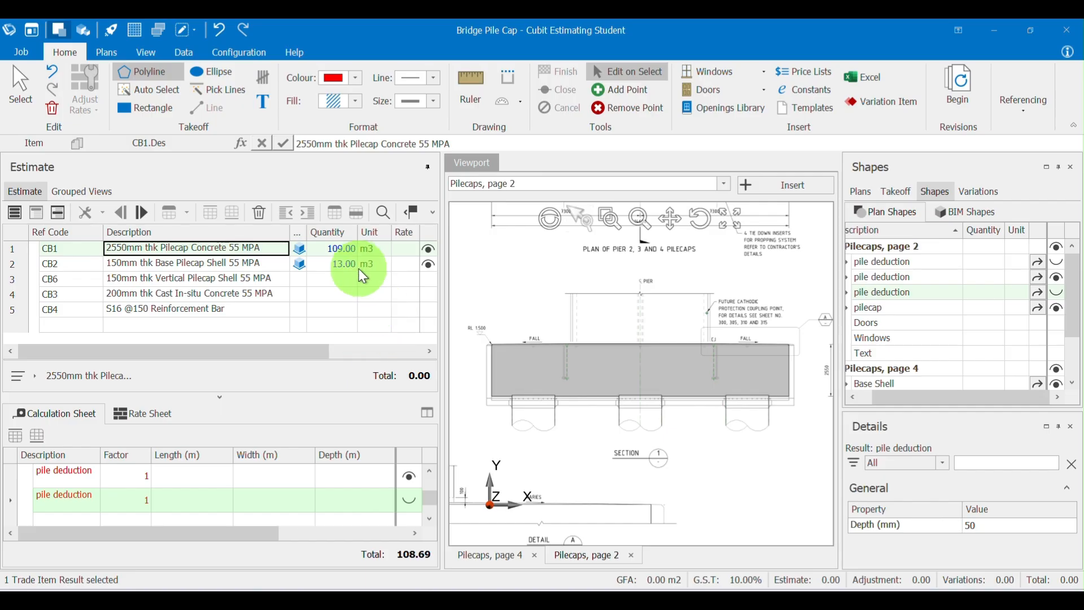
Set the depth of the first pile deduction in CB2's calculation sheet to 200 mm.
click(344, 266)
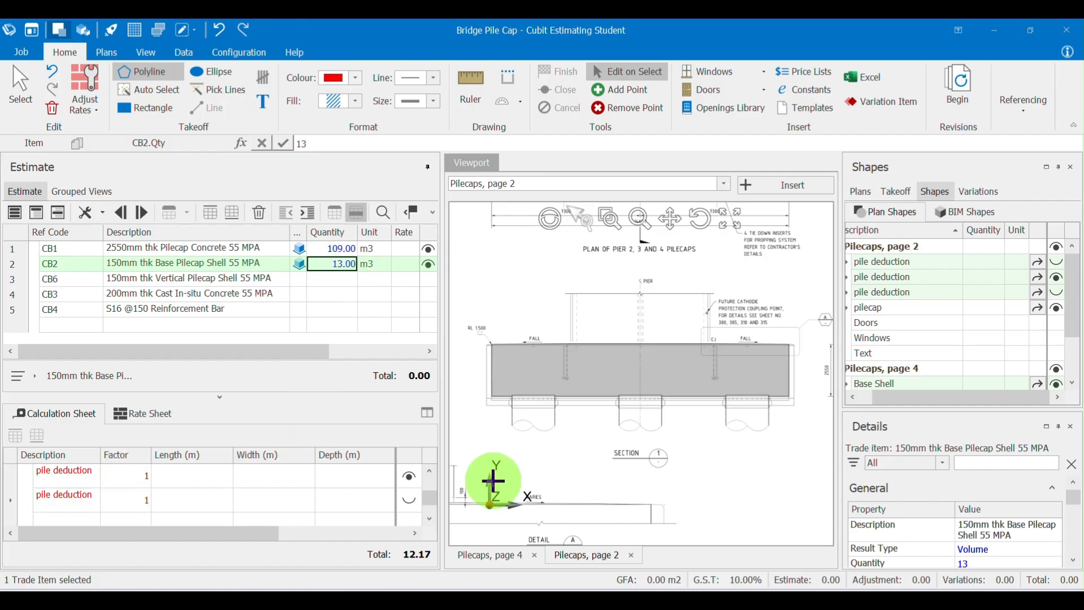
click(430, 471)
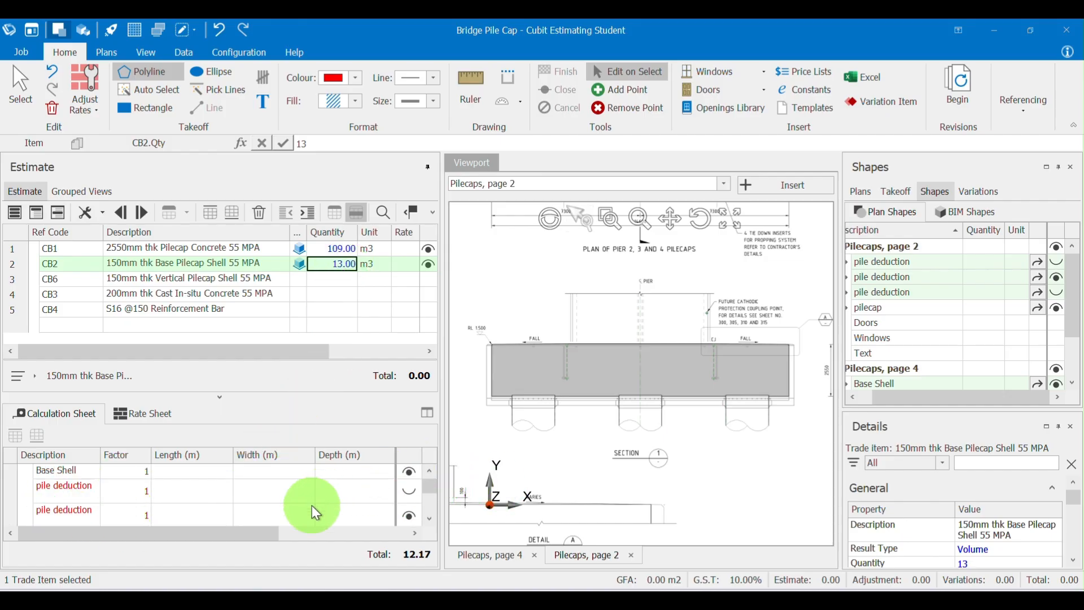
click(67, 495)
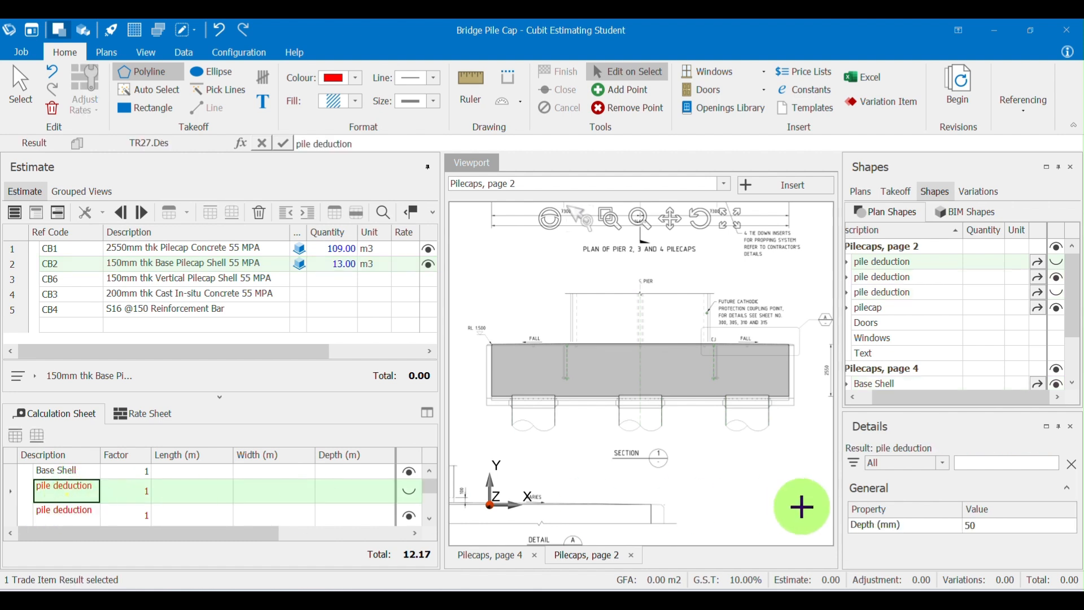
click(964, 531)
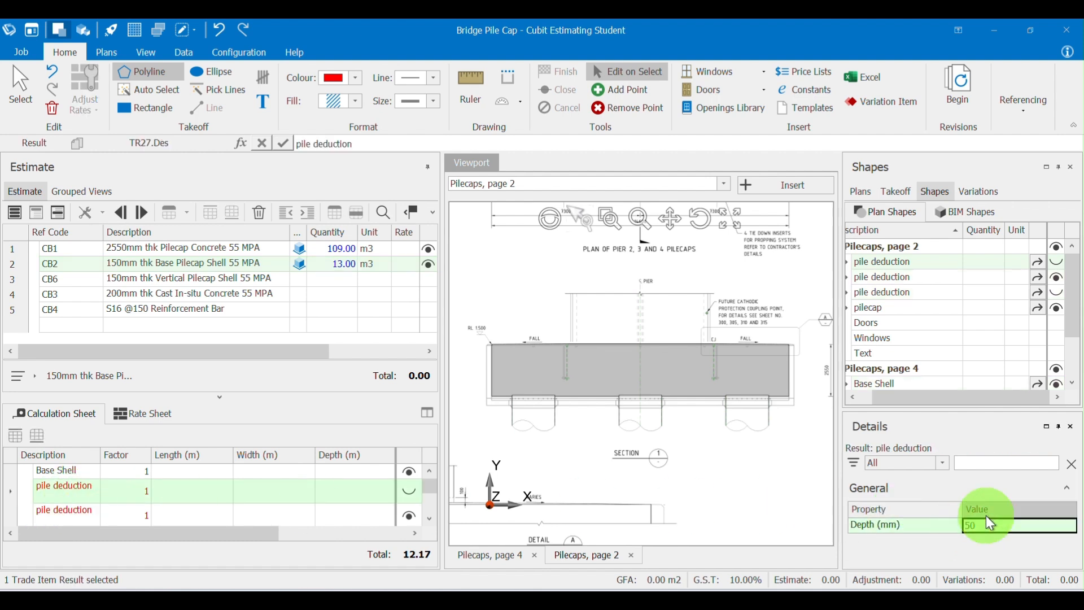
text(2)
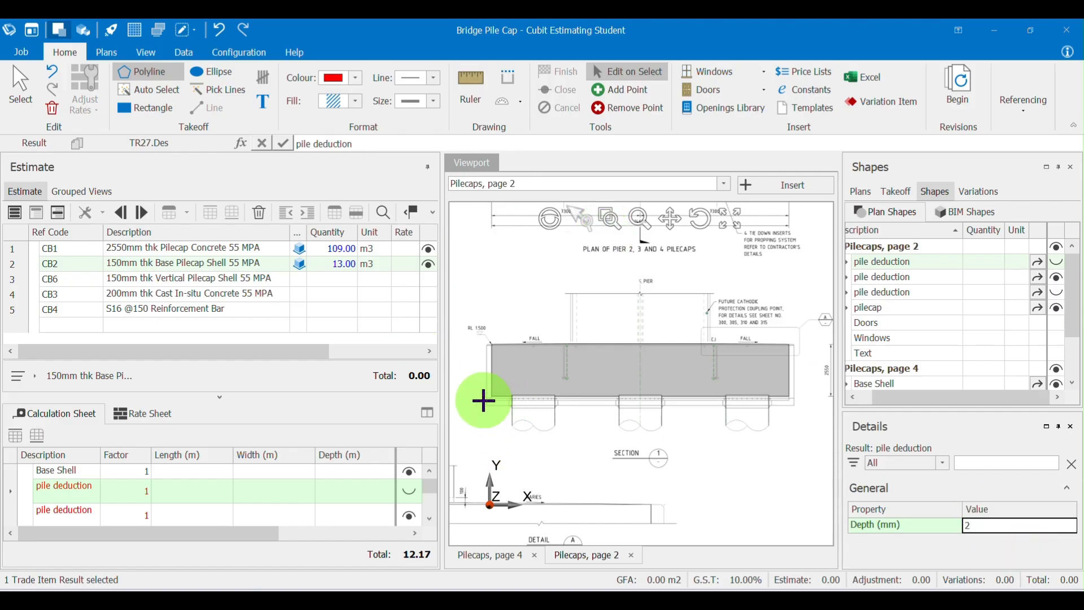
text(00)
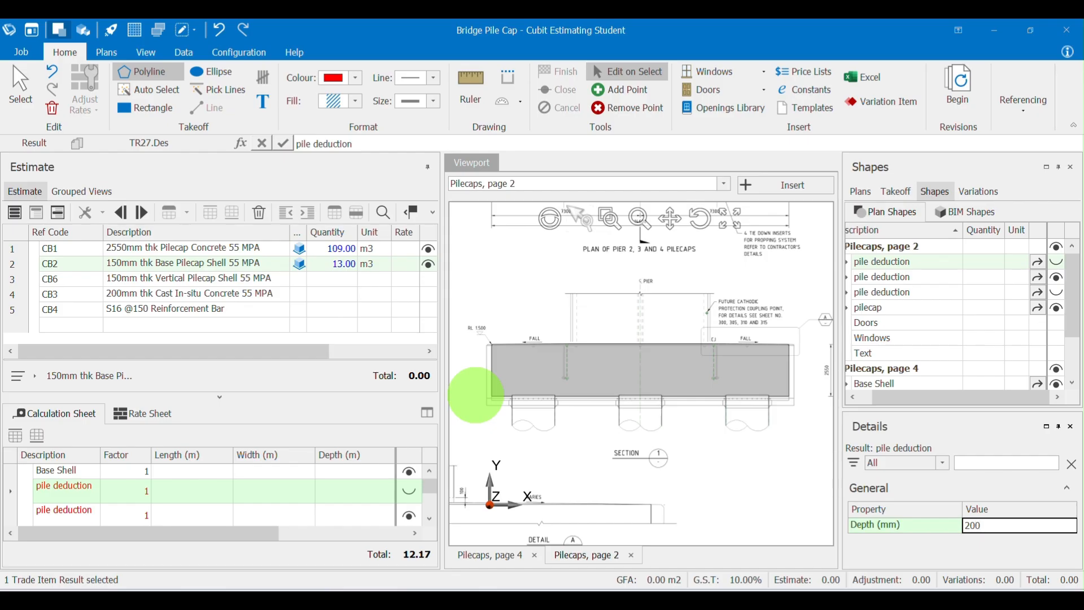
key(Return)
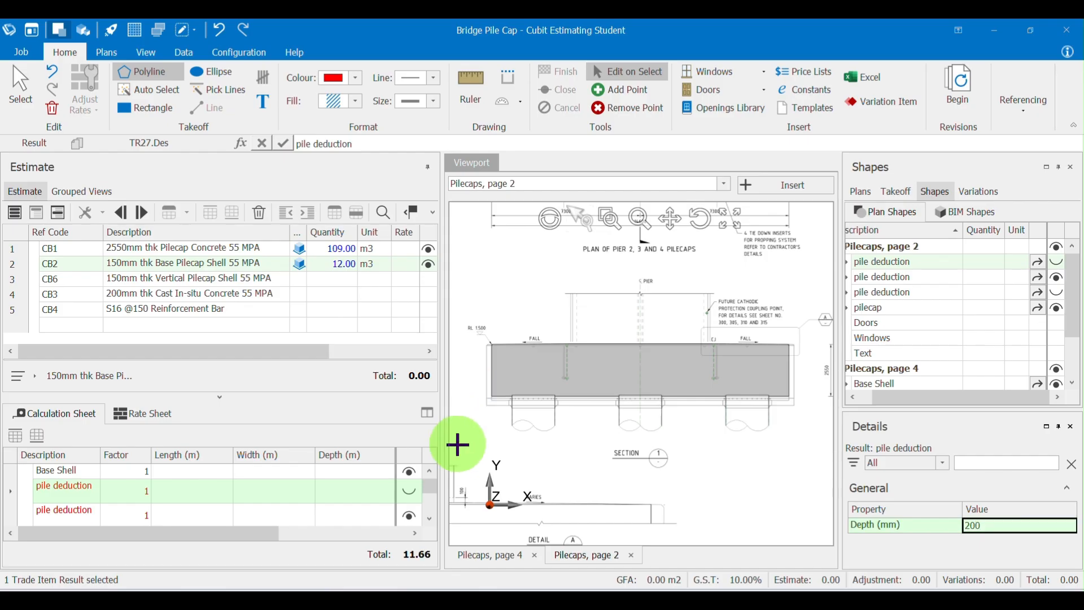
Set the depth of CB2's second pile deduction to 200 mm.
click(347, 513)
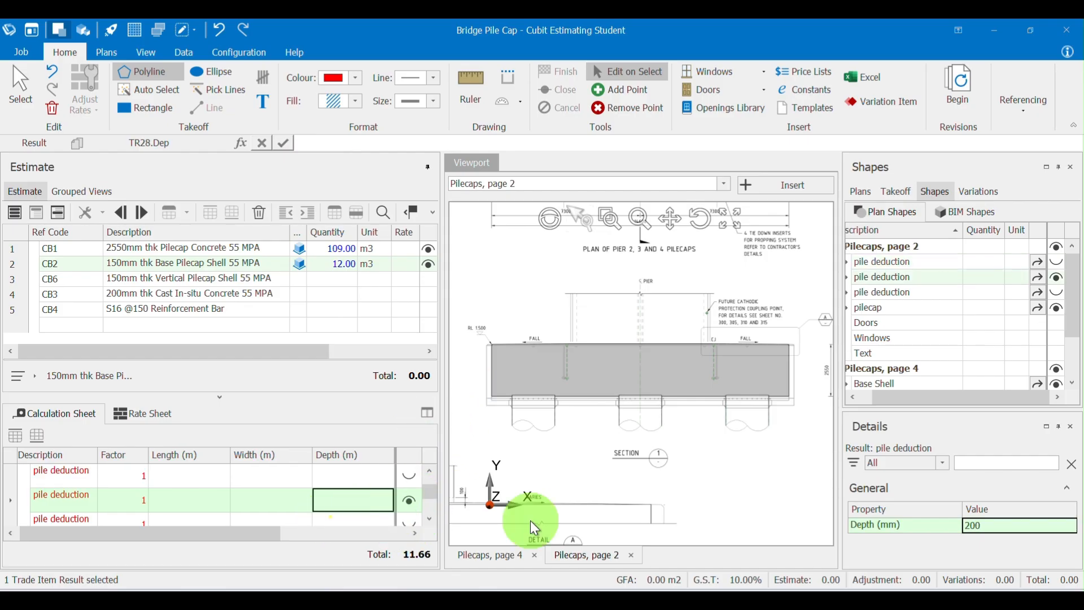
click(978, 530)
click(978, 528)
text(200)
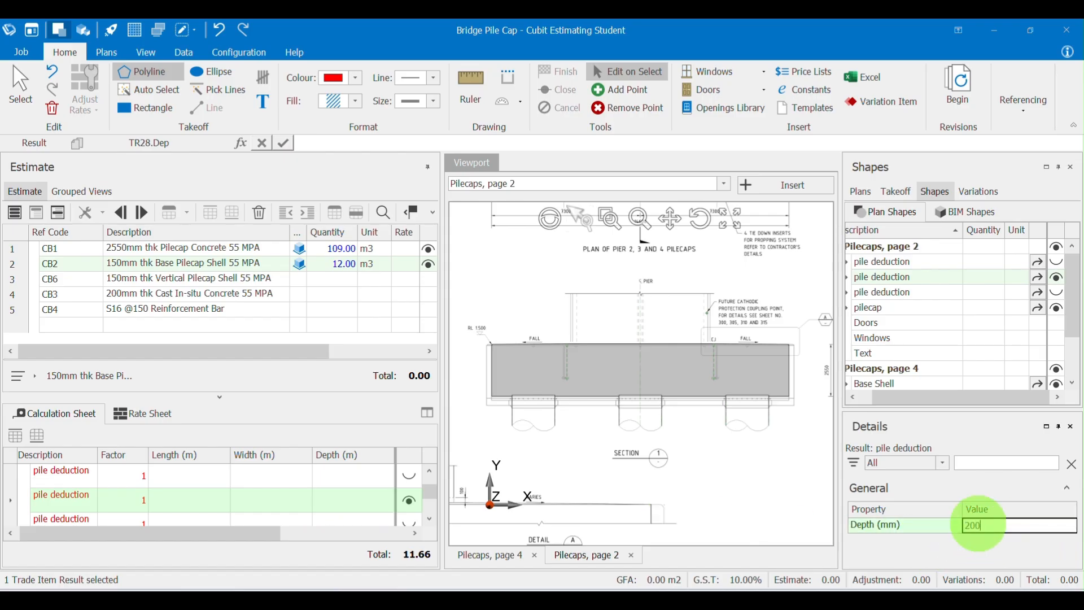
key(Return)
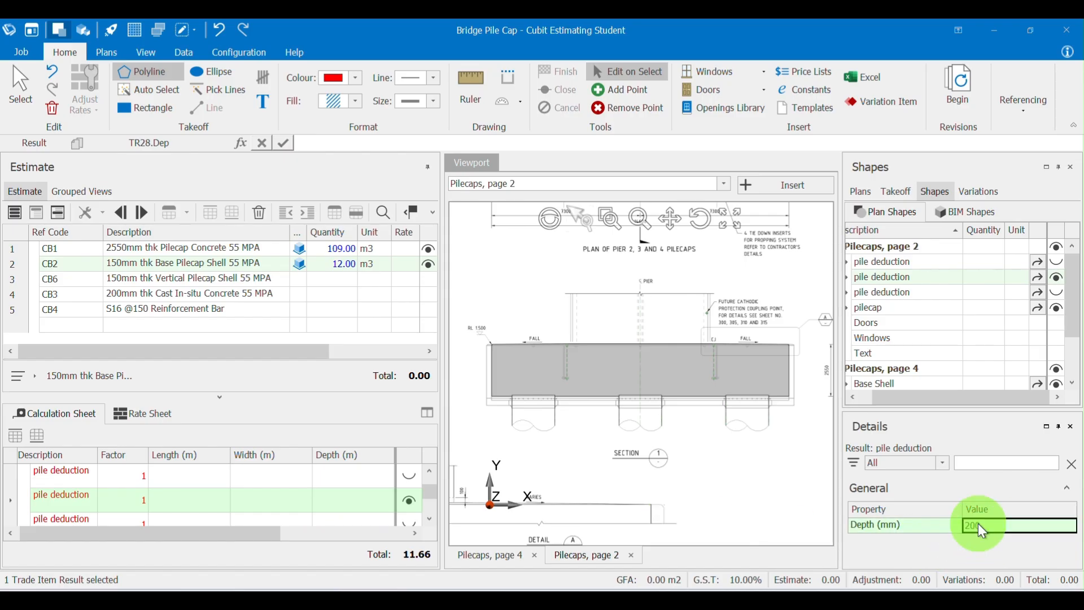
Set the depth of the third pile deduction under CB2 to 200 mm.
click(420, 533)
click(411, 522)
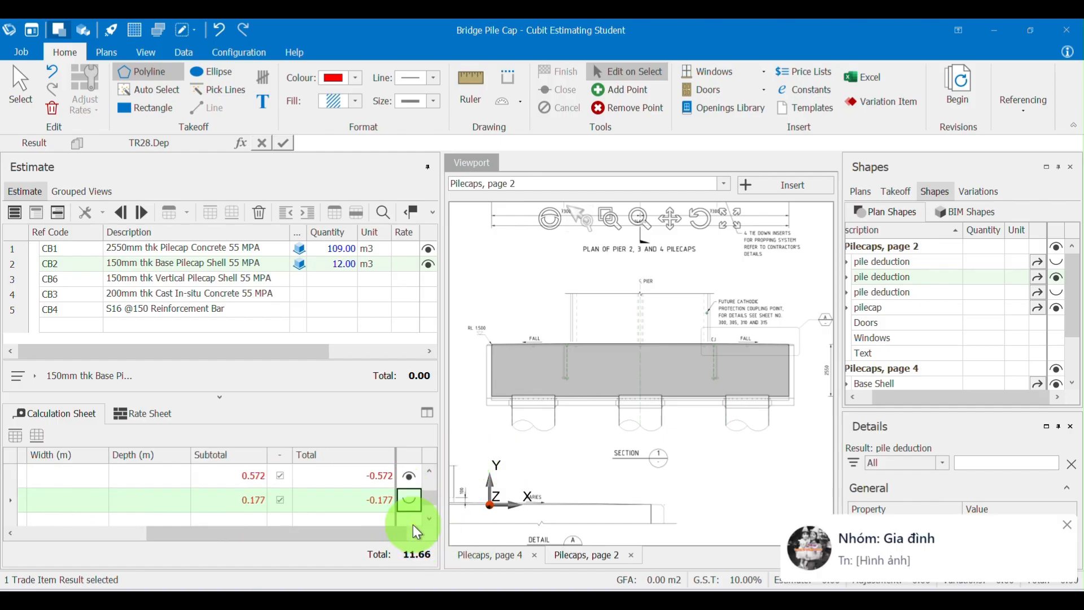
click(1065, 528)
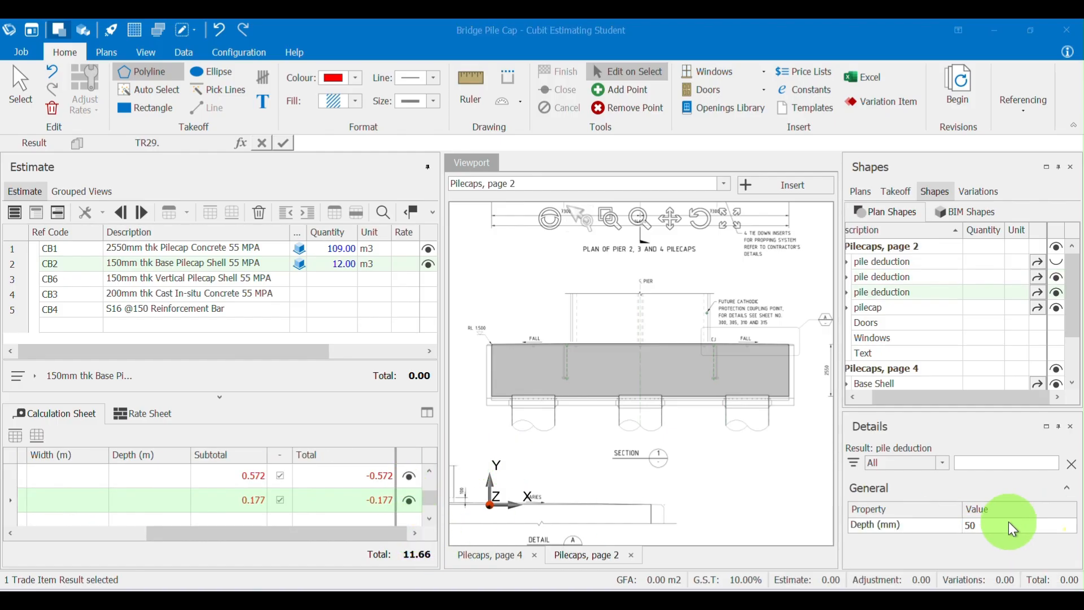
click(992, 531)
text(2)
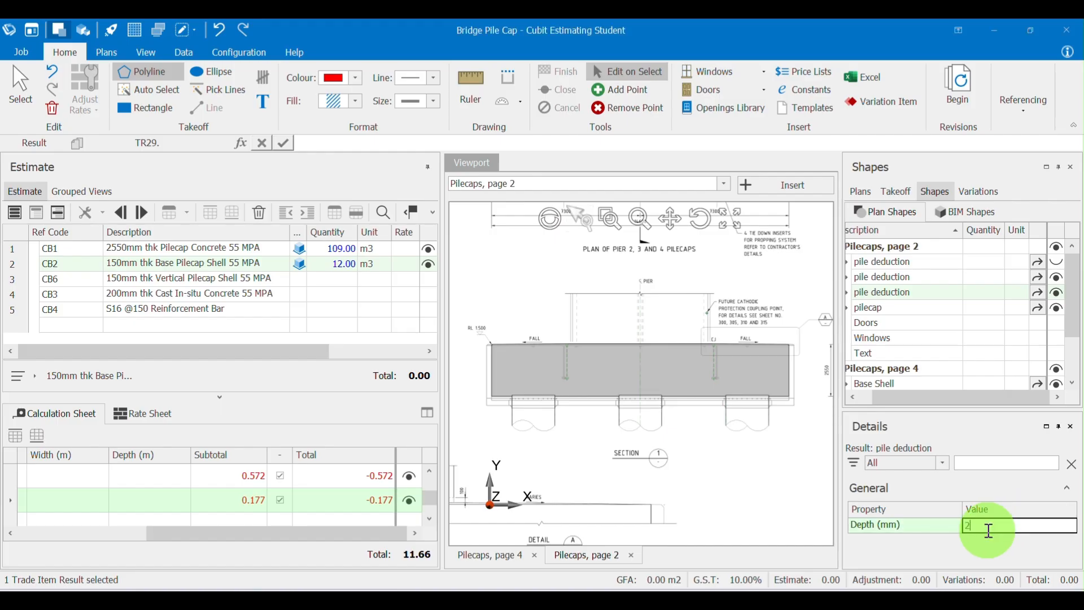
text(00)
key(Return)
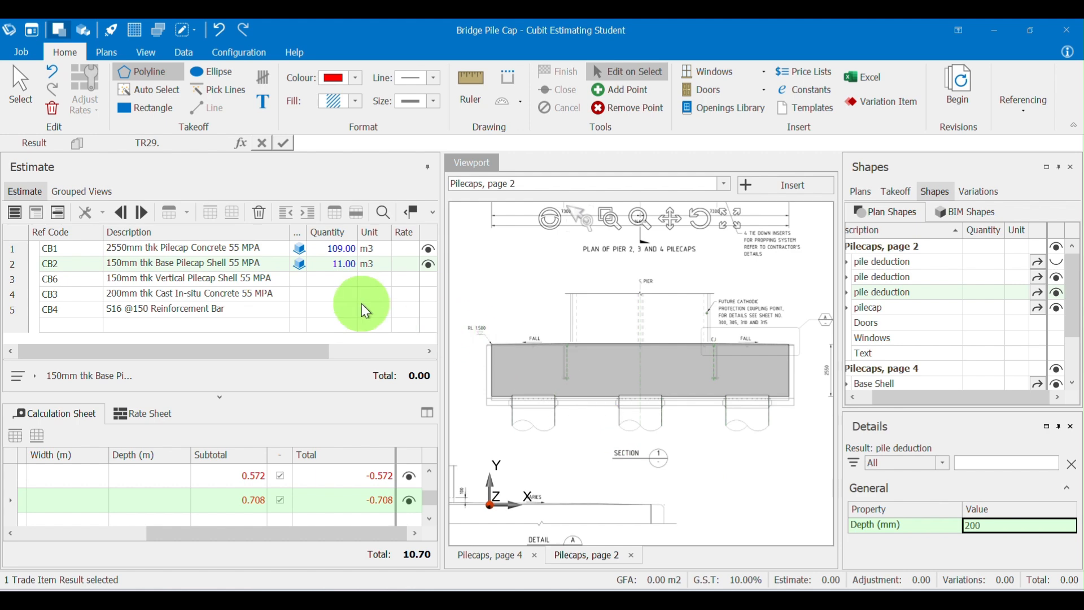
Select the 150mm thk Vertical Pilecap Shell item (CB6) and examine the shell's vertical sides in section 1 and the pilecap plan.
click(100, 280)
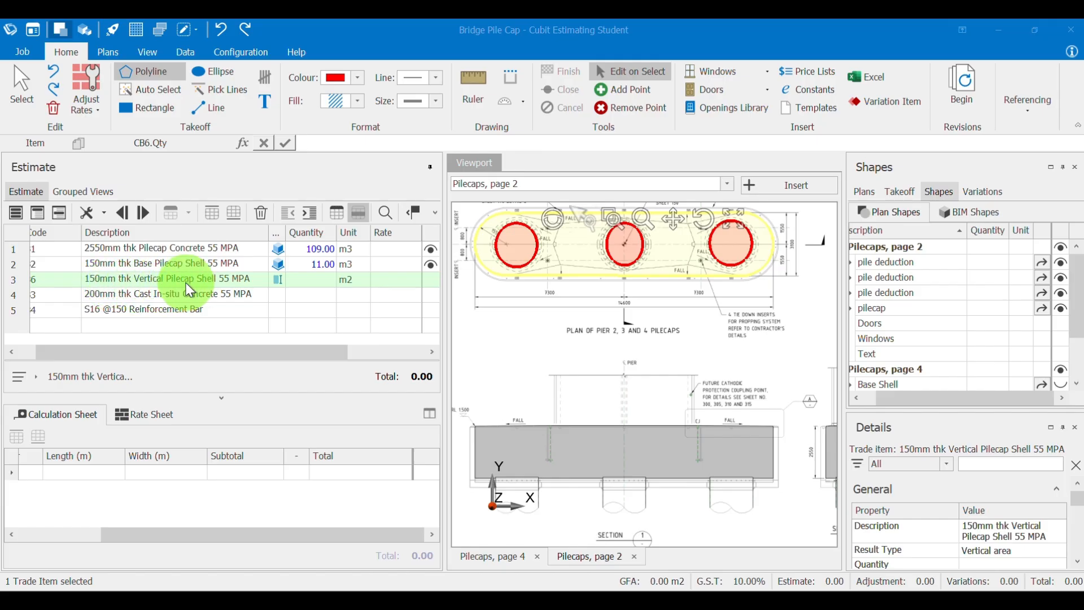
scroll(508, 480, up, 3)
scroll(501, 476, down, 1)
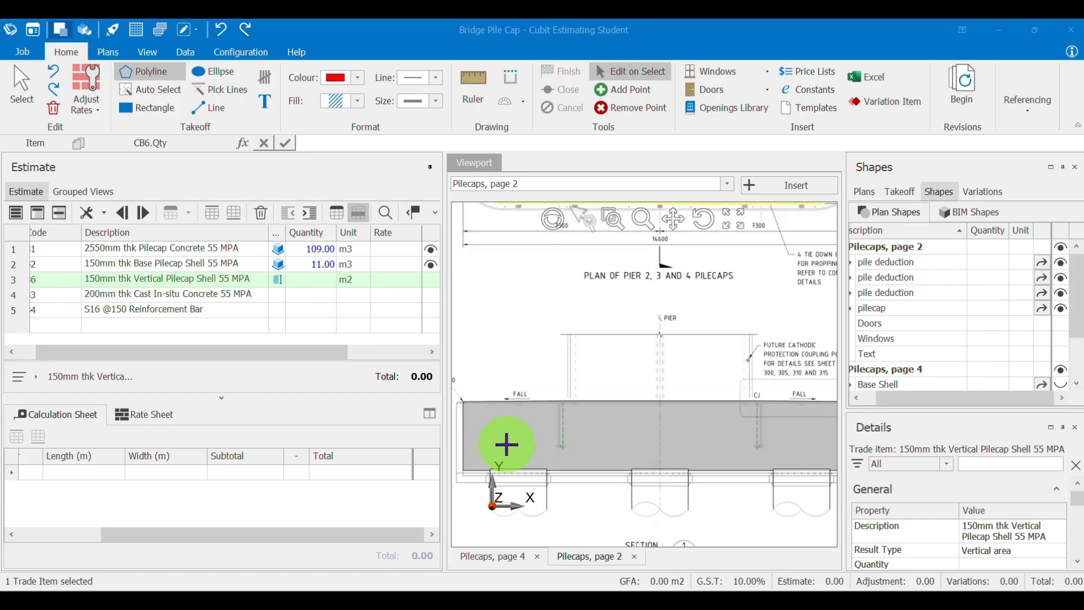
scroll(500, 411, down, 1)
drag(504, 407, 562, 308)
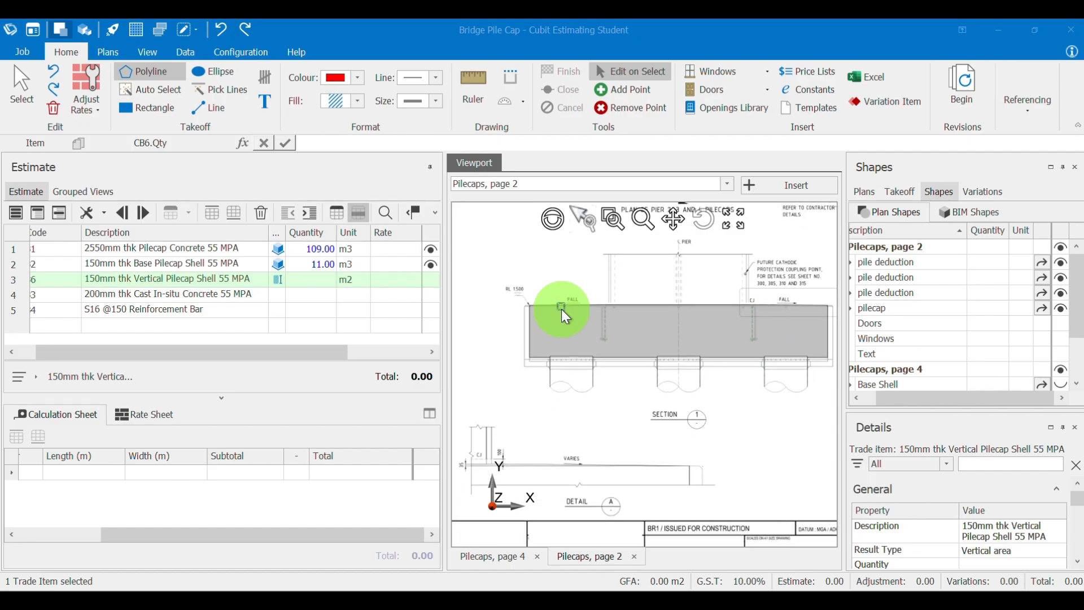
scroll(560, 308, up, 1)
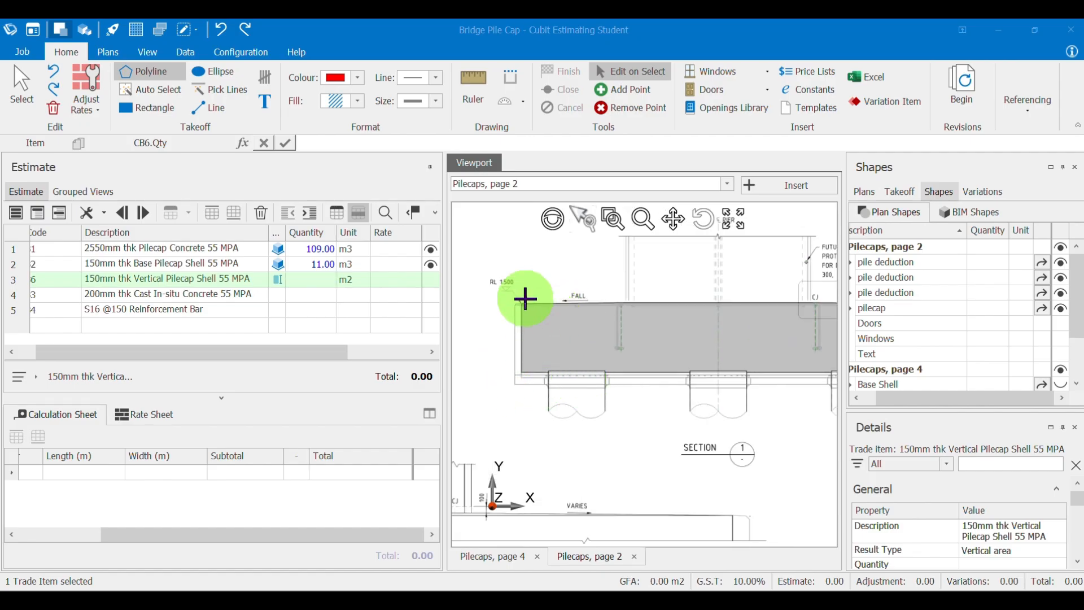
drag(632, 346, 460, 346)
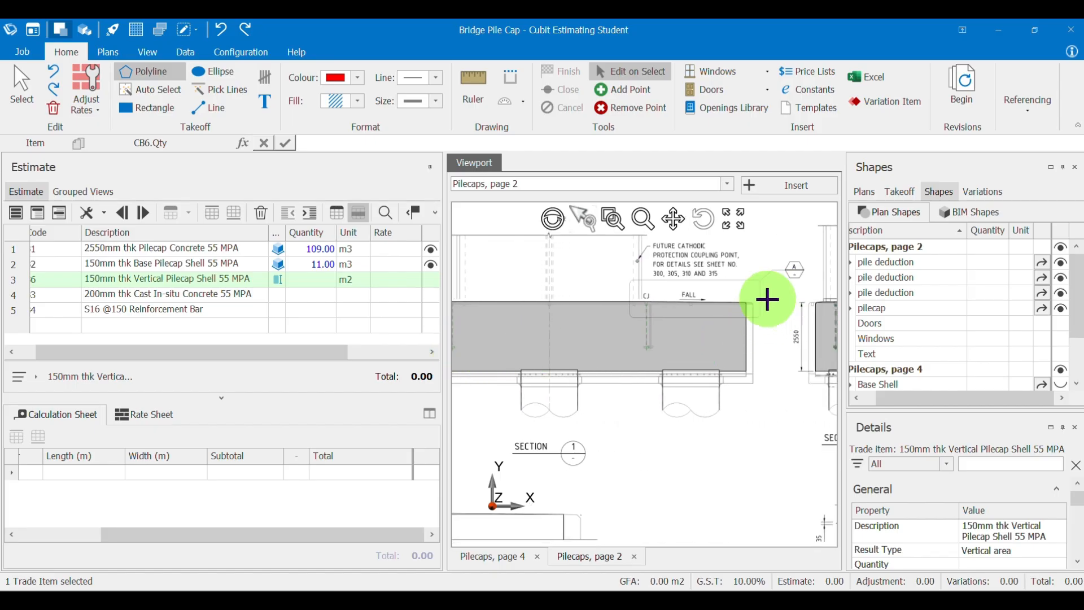
scroll(645, 281, down, 3)
mouse_move(645, 286)
mouse_down()
mouse_move(666, 373)
mouse_move(670, 503)
mouse_up()
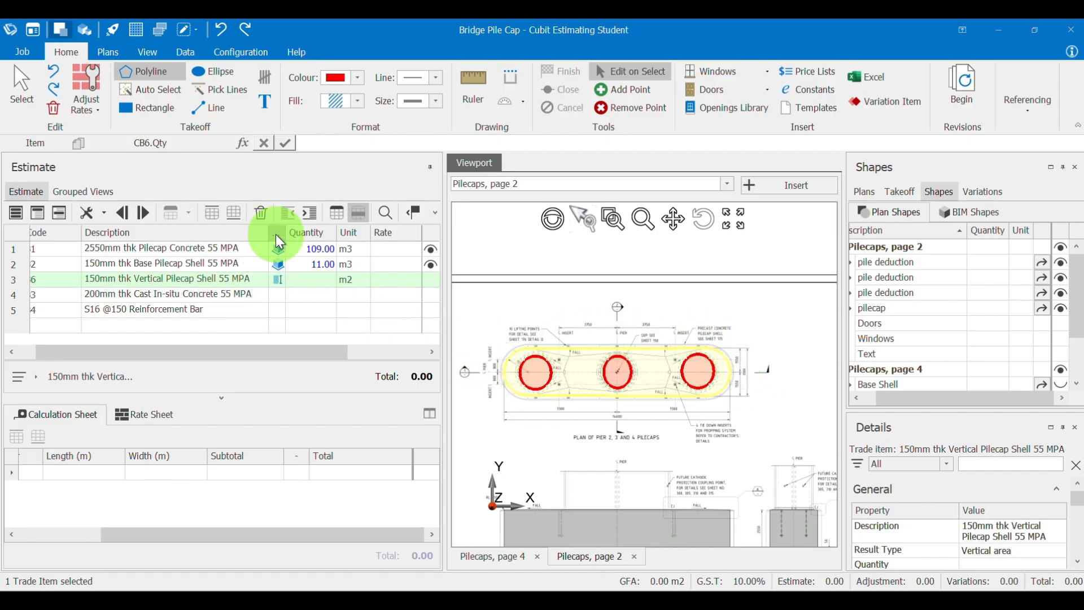
Choose Vertical area as the result type for CB6 and open the takeoff settings for new shapes.
click(281, 282)
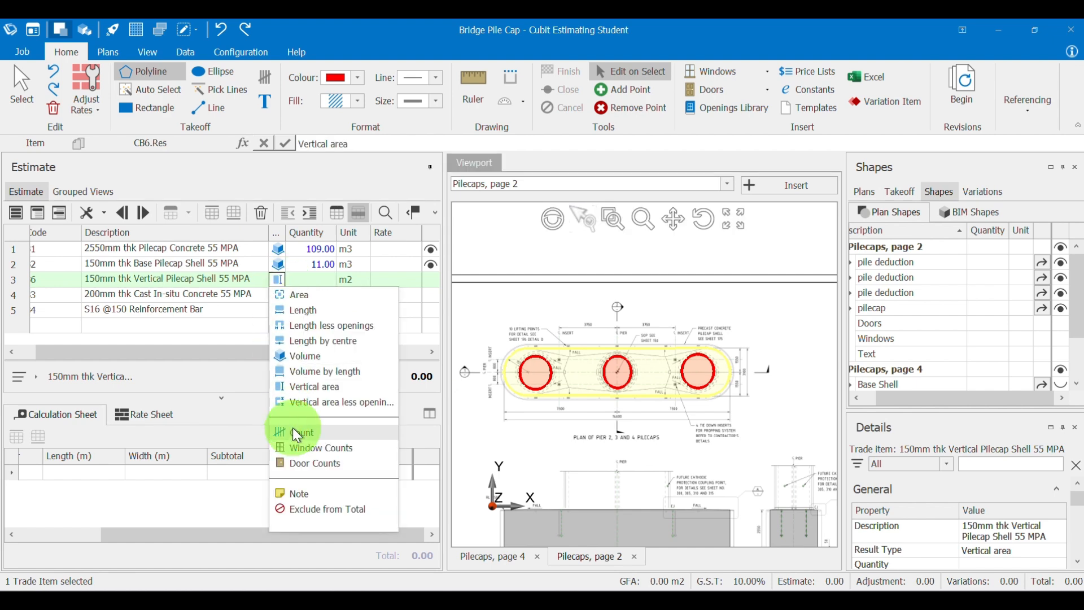
click(316, 387)
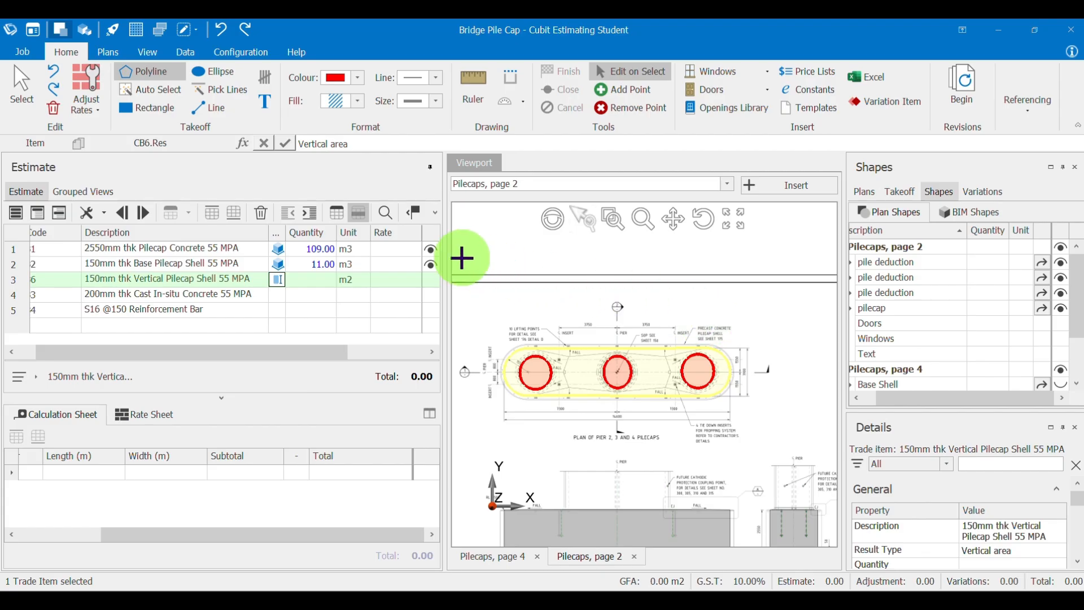
click(898, 192)
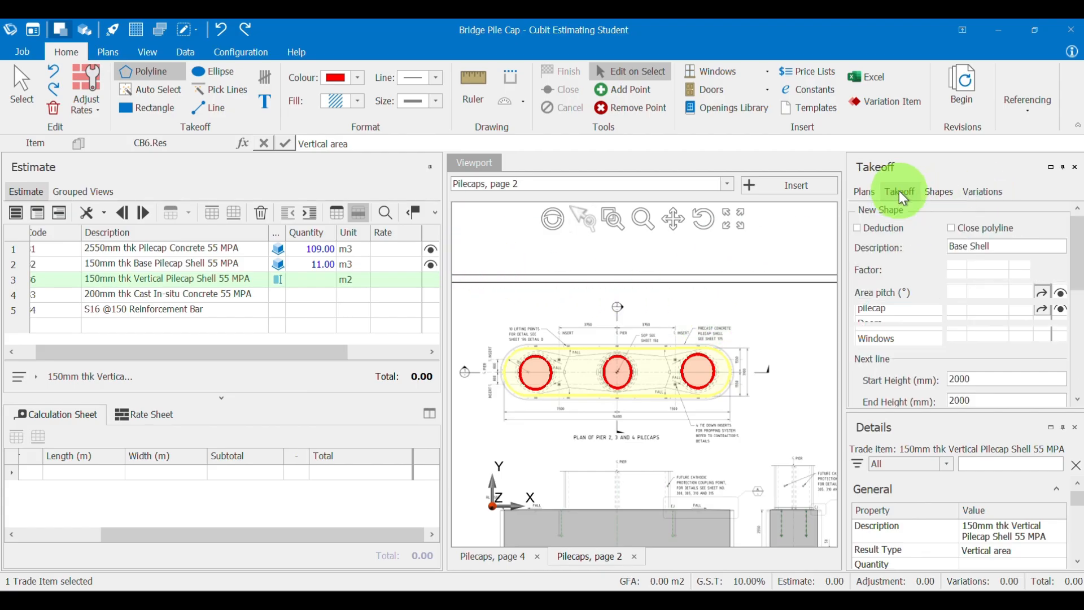
Set the description for new CB6 takeoff shapes to "vertical shell".
drag(1010, 247, 909, 251)
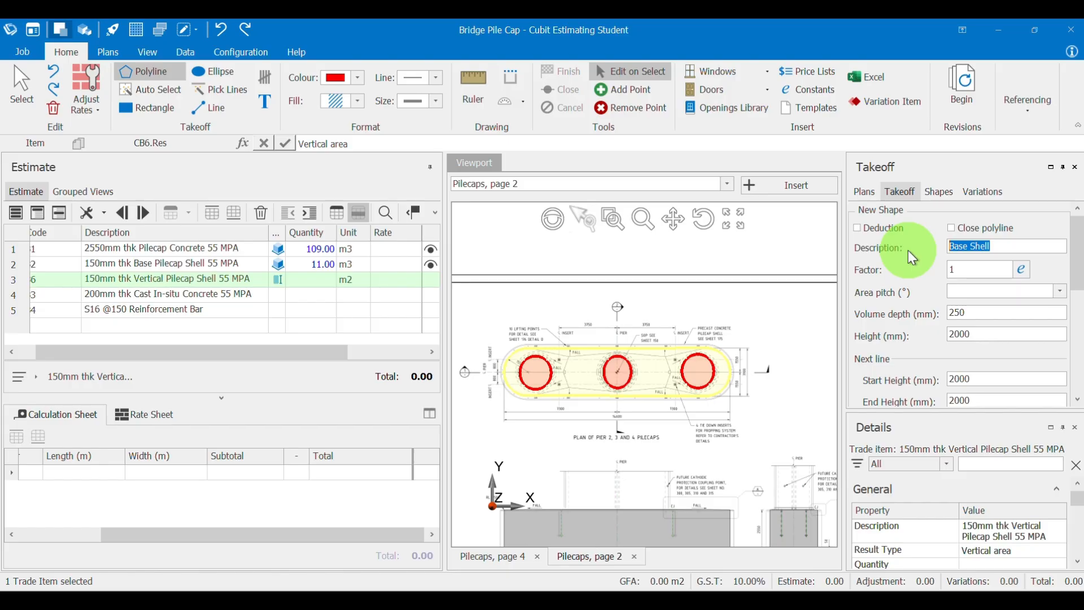
text(vertical shell)
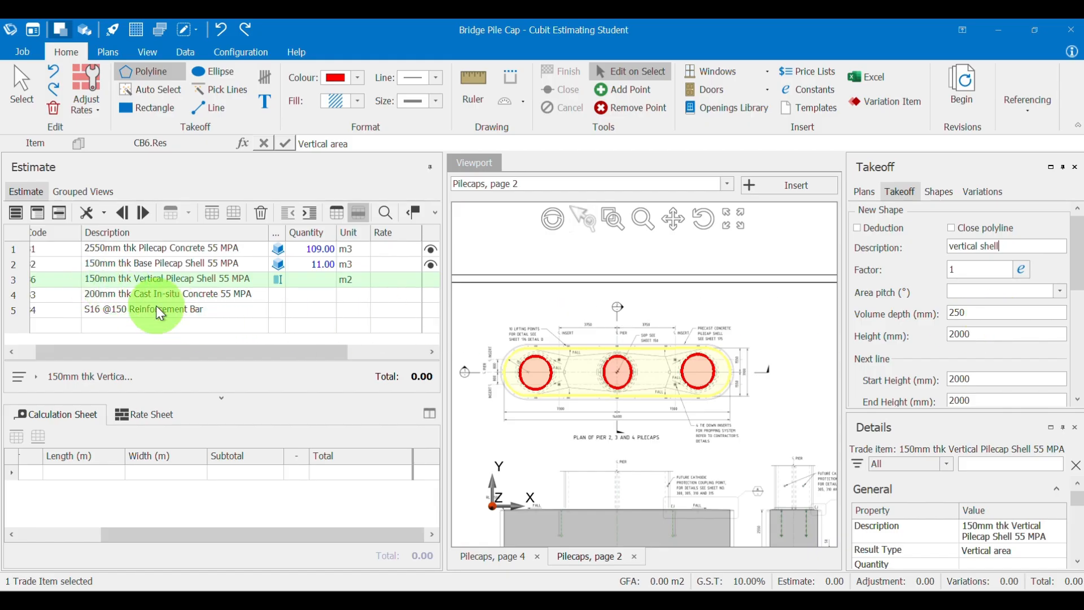
Examine the pilecap plan and sections 1 and 2 for the extent of the vertical shell.
scroll(618, 434, down, 1)
scroll(555, 387, up, 4)
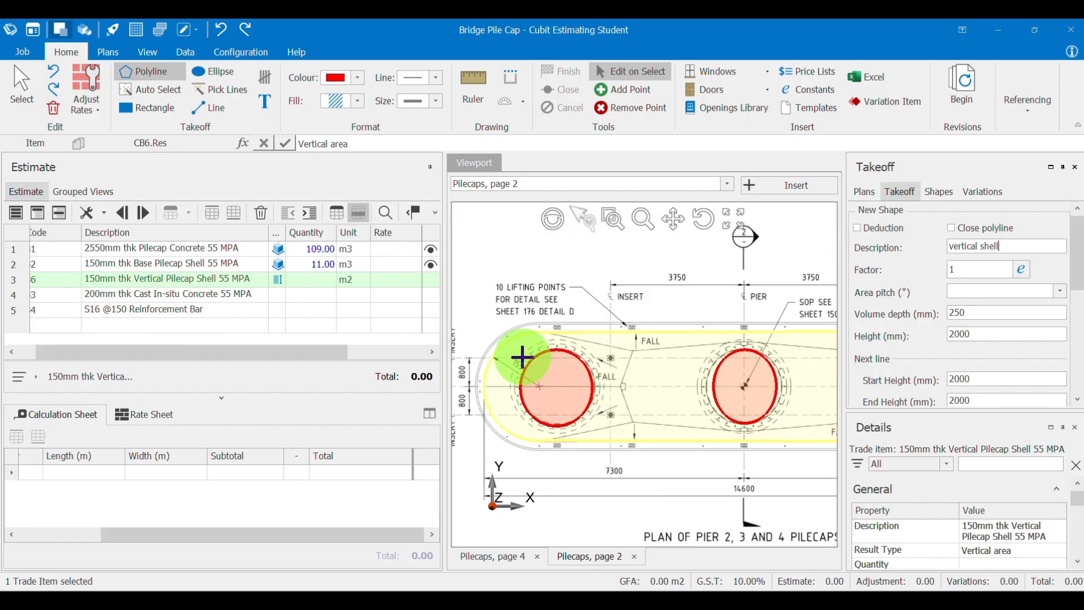
scroll(574, 266, up, 2)
scroll(574, 367, down, 4)
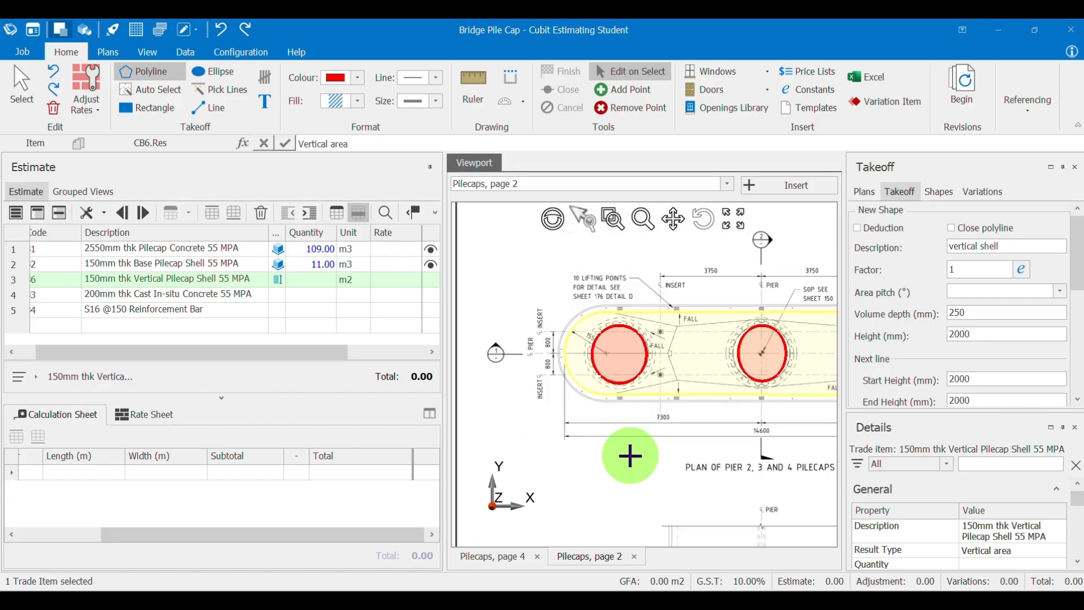
drag(620, 468, 612, 321)
scroll(675, 407, up, 3)
drag(686, 404, 697, 241)
scroll(673, 340, down, 1)
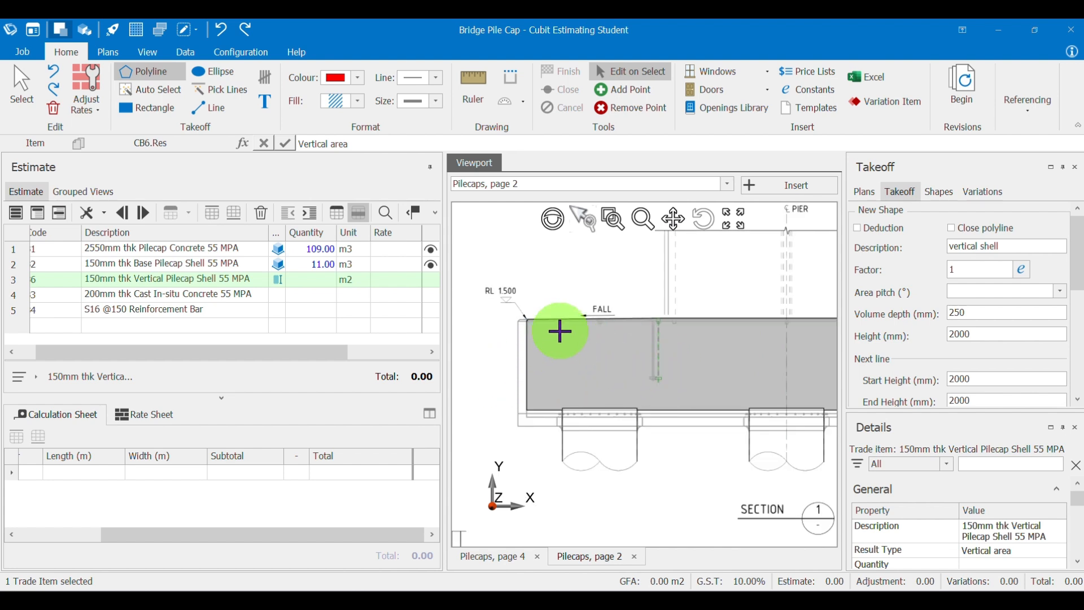
drag(576, 317, 508, 496)
mouse_move(668, 388)
mouse_down()
mouse_move(658, 455)
mouse_move(666, 379)
mouse_up()
mouse_move(709, 455)
mouse_down()
mouse_move(605, 283)
mouse_move(636, 343)
mouse_up()
drag(666, 380, 592, 397)
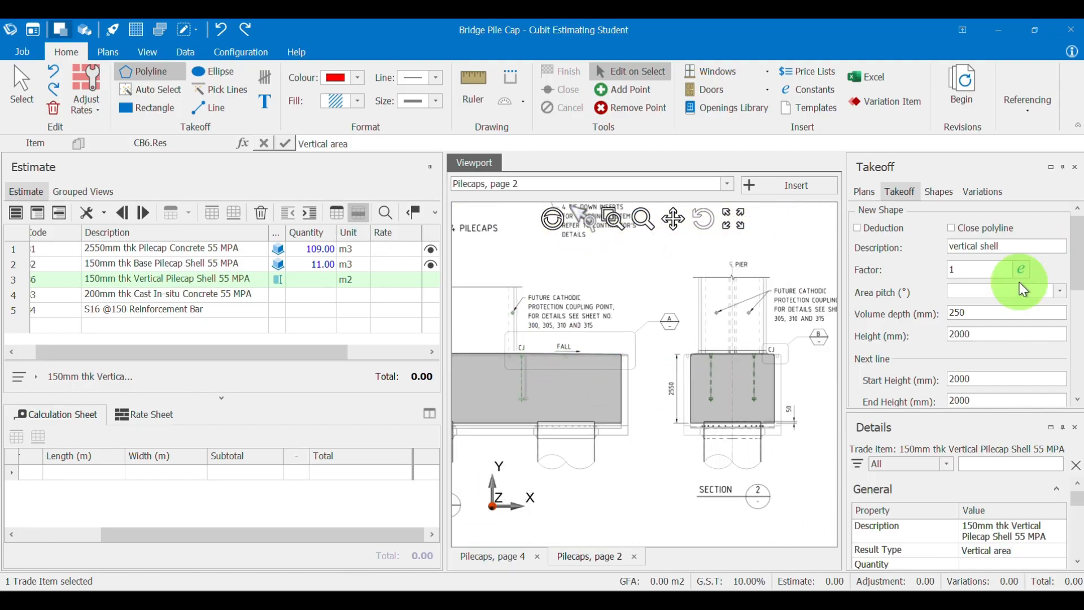
click(988, 313)
scroll(634, 343, down, 3)
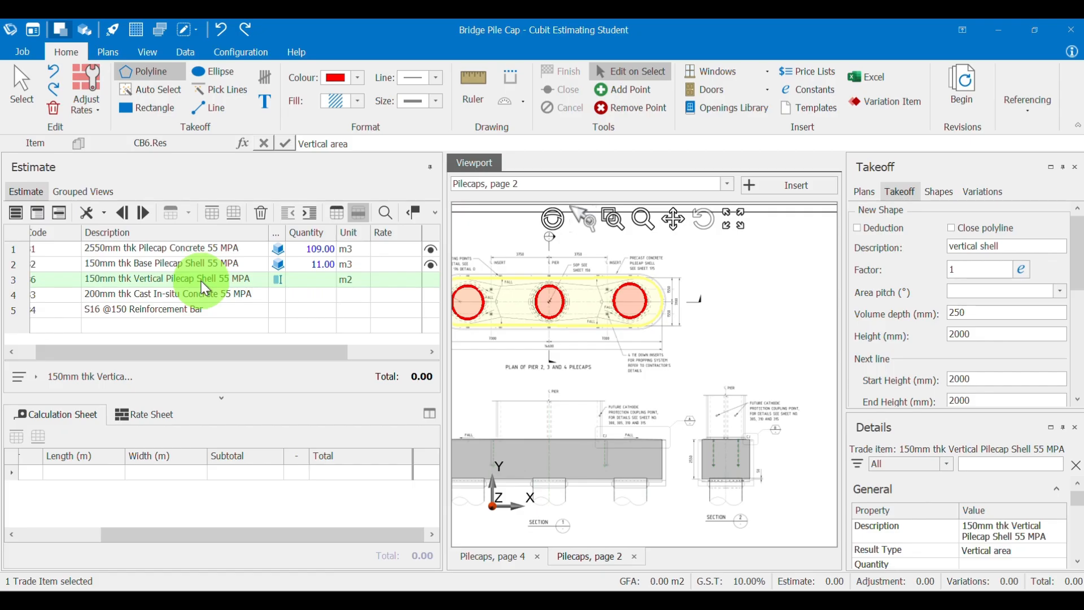
Find the pilecap height dimension in section 2 and set the height for new shapes to 2550 mm.
scroll(562, 333, up, 5)
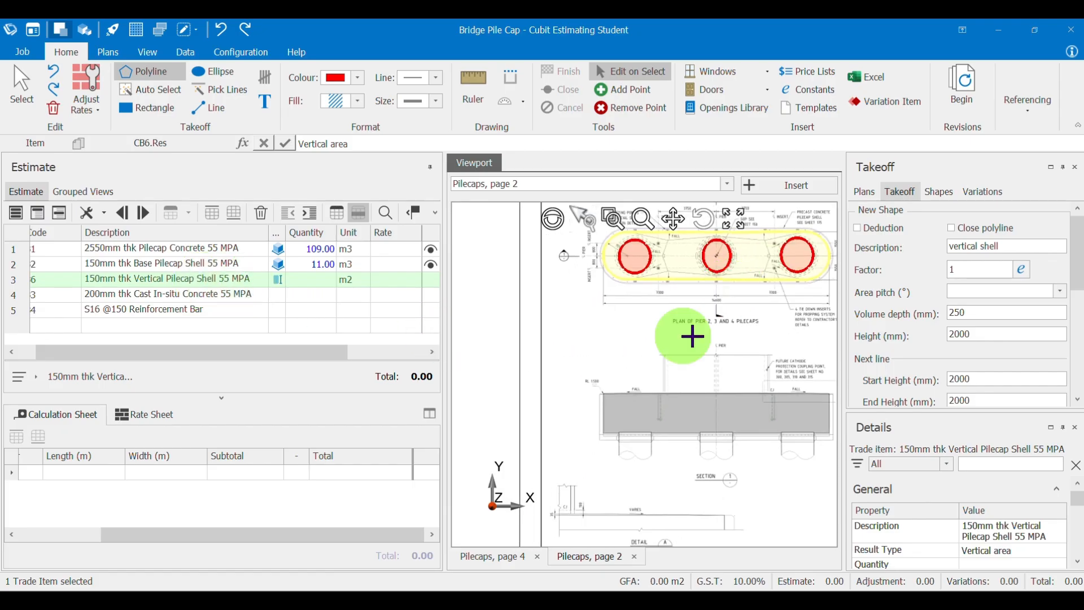
mouse_move(650, 383)
mouse_down()
mouse_move(492, 378)
mouse_move(471, 391)
mouse_up()
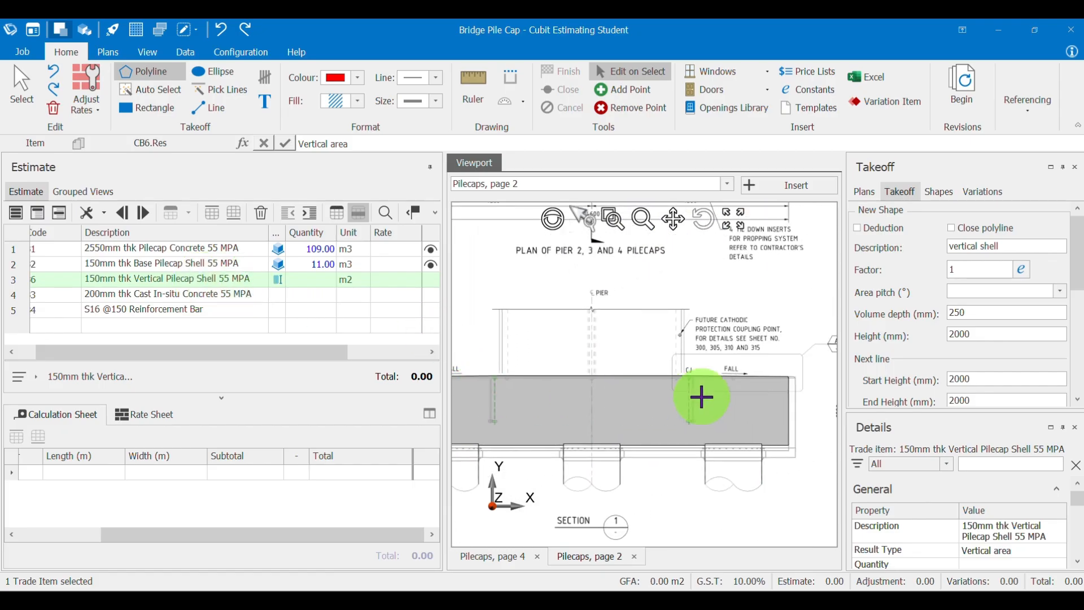
drag(701, 395, 530, 369)
scroll(686, 378, up, 3)
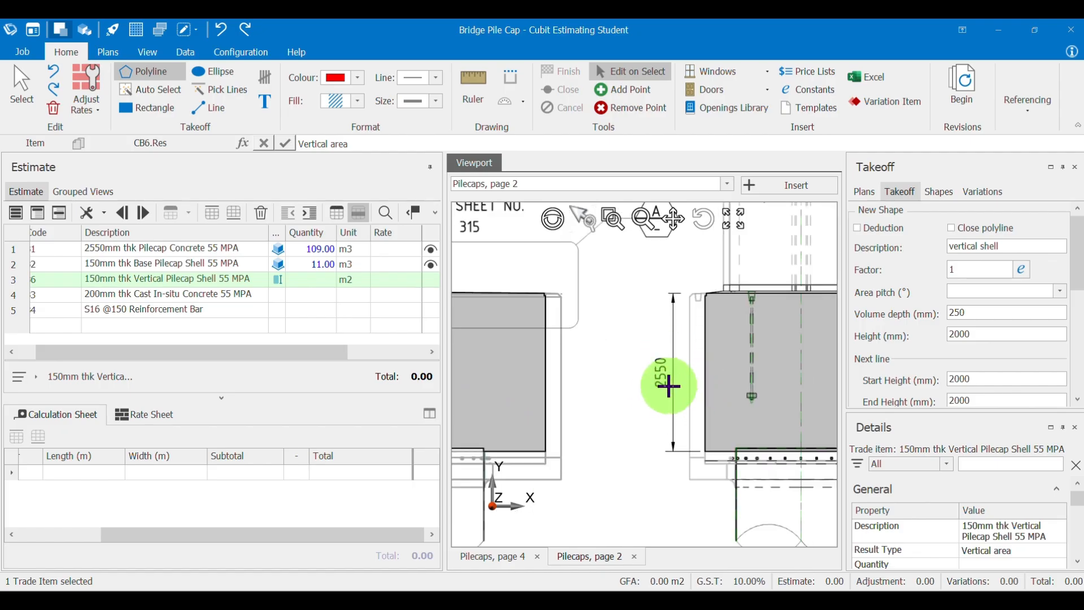
double_click(1000, 335)
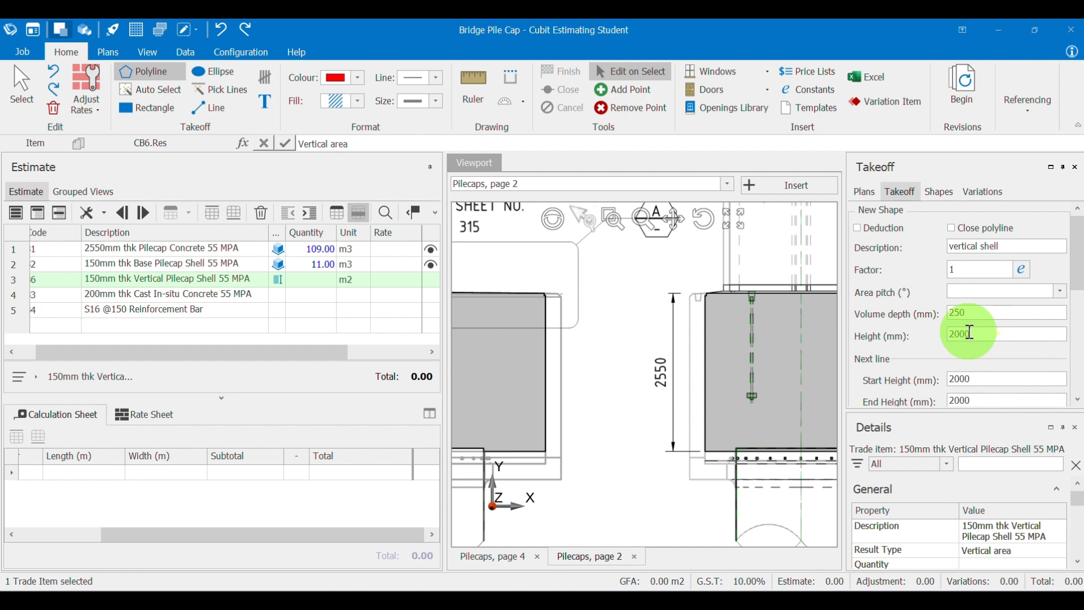
text(25)
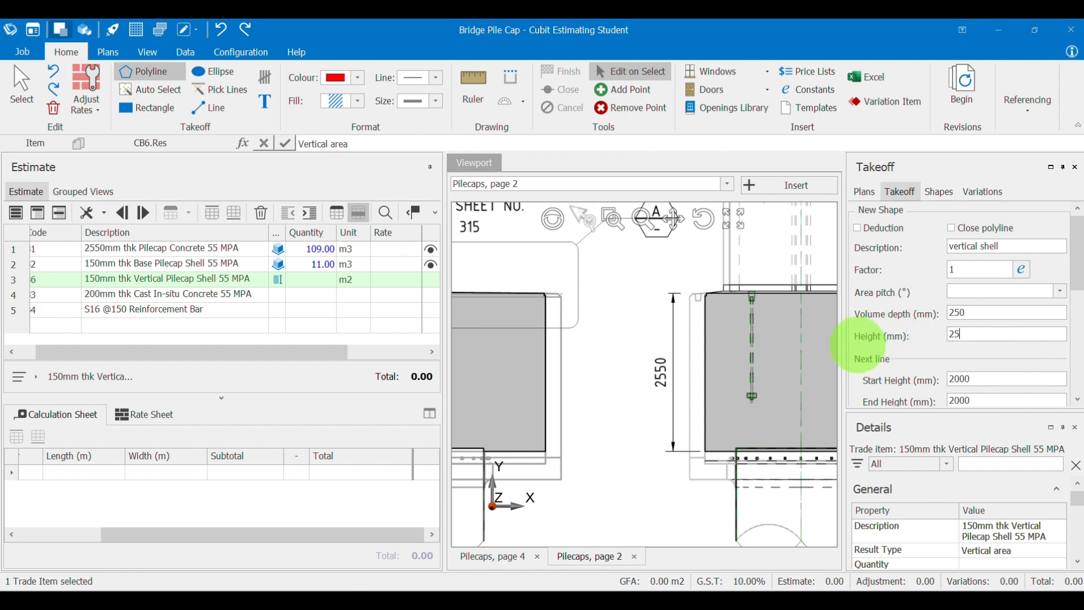
text(50)
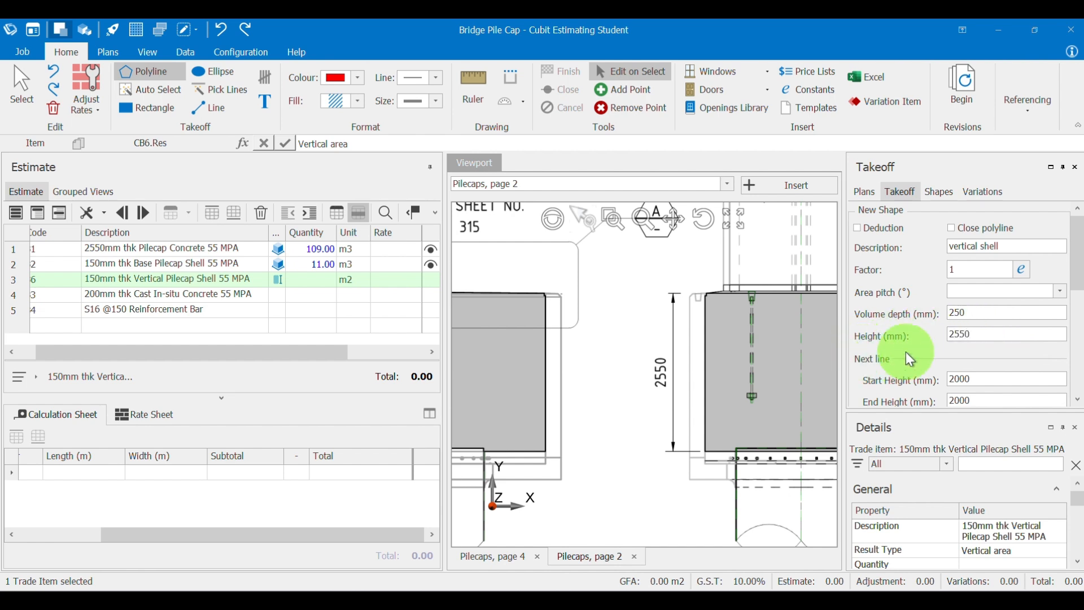
key(Return)
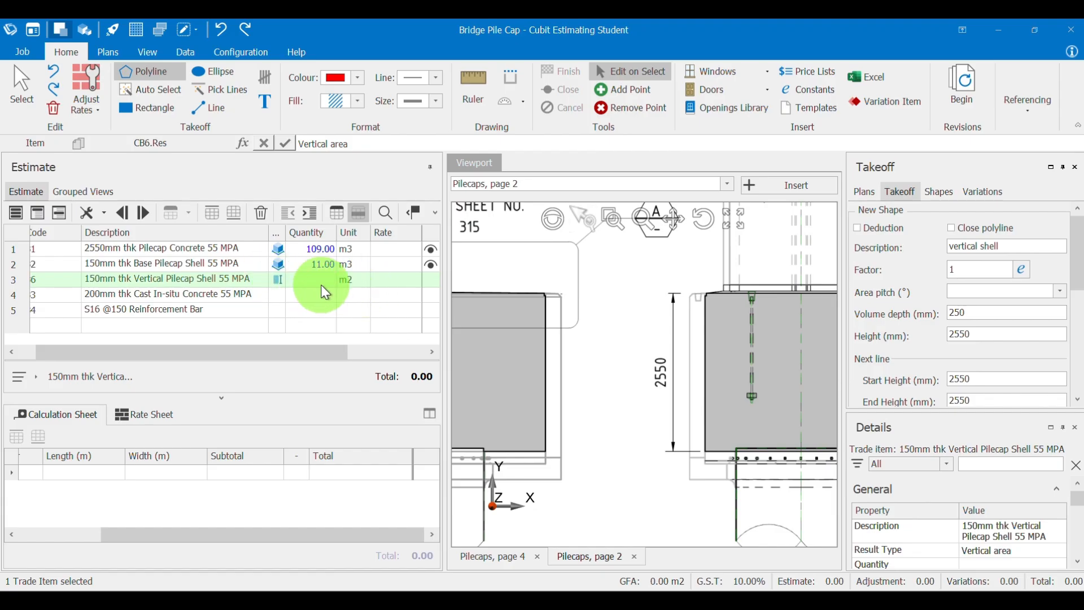
Return to the pilecap plan and hide the main pilecap result in the calculation sheet of the 2550mm thk Pilecap Concrete item (CB1).
scroll(624, 351, down, 5)
drag(615, 337, 702, 398)
drag(581, 309, 638, 398)
drag(531, 329, 616, 383)
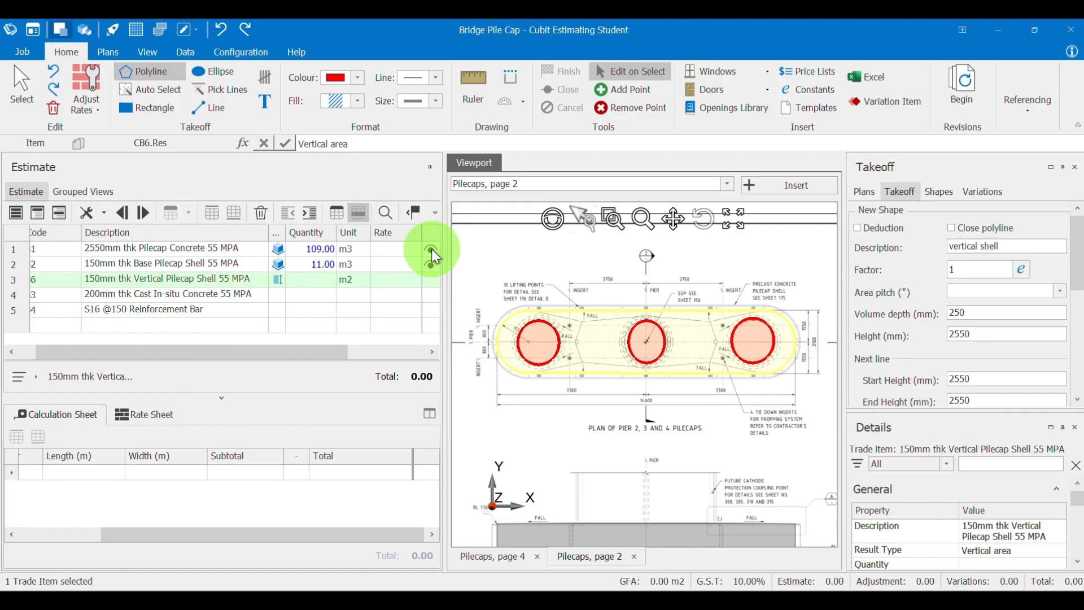
click(385, 249)
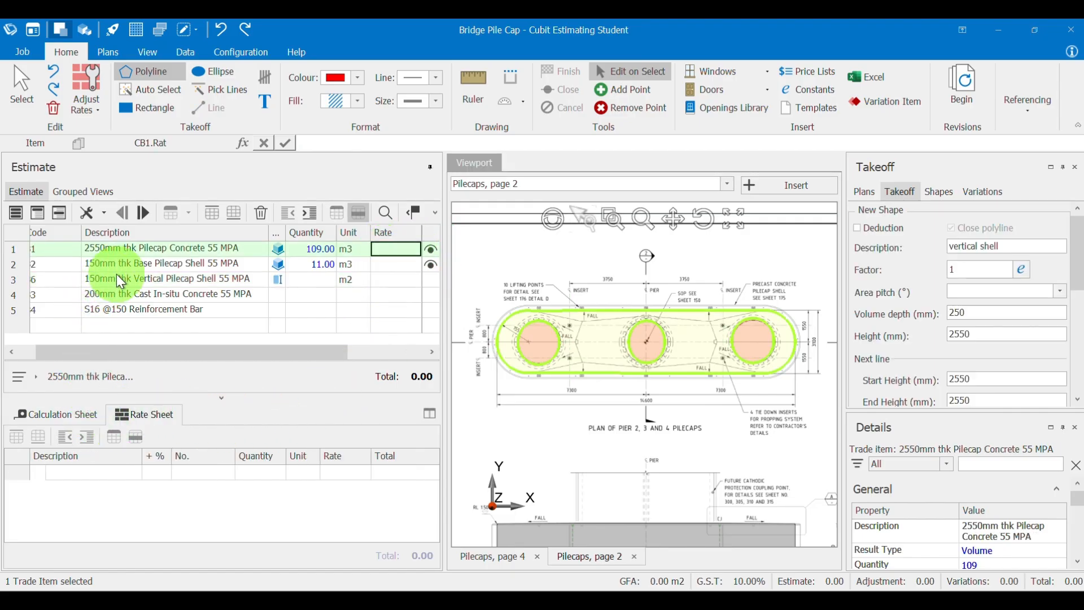
click(137, 249)
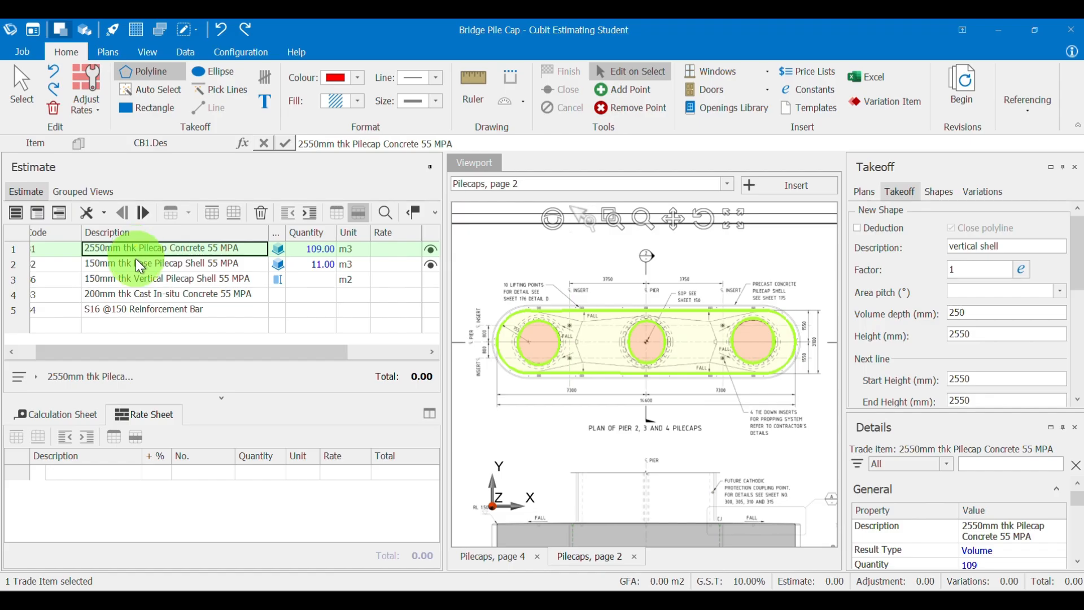
click(42, 474)
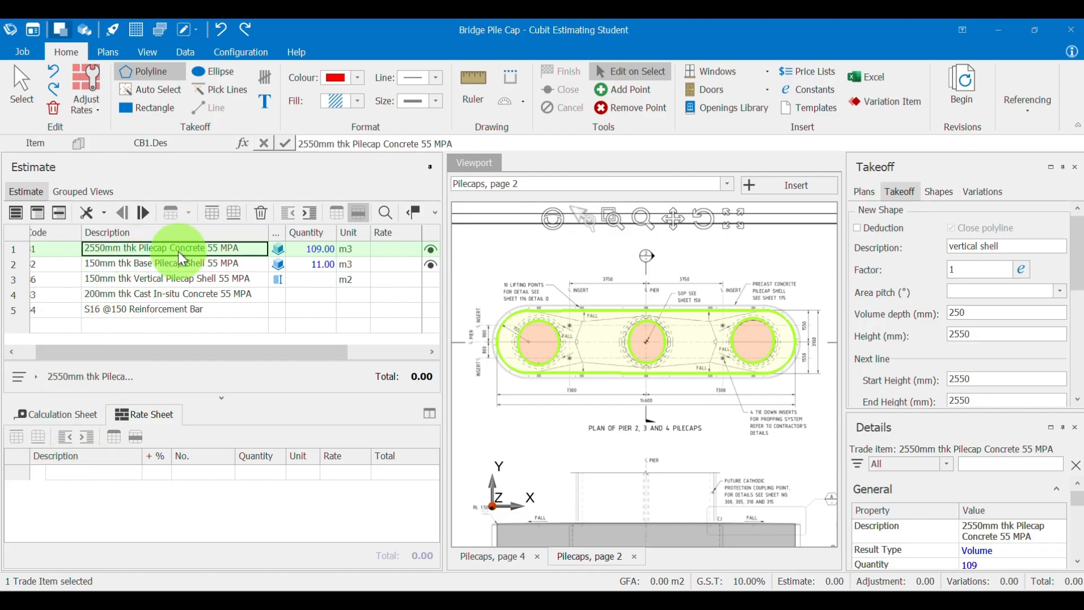
click(203, 262)
click(198, 248)
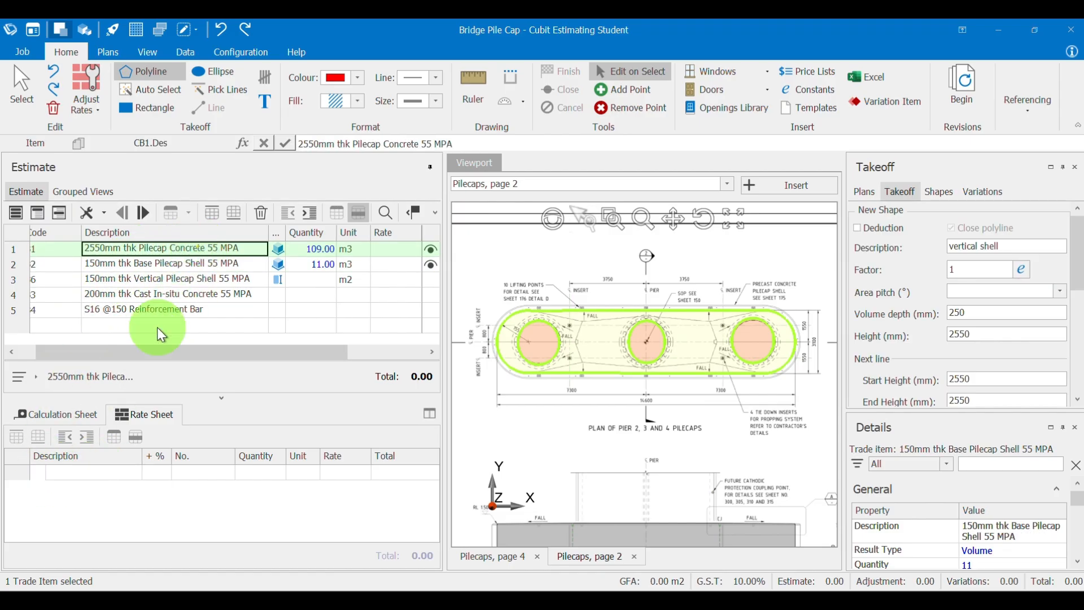
click(62, 414)
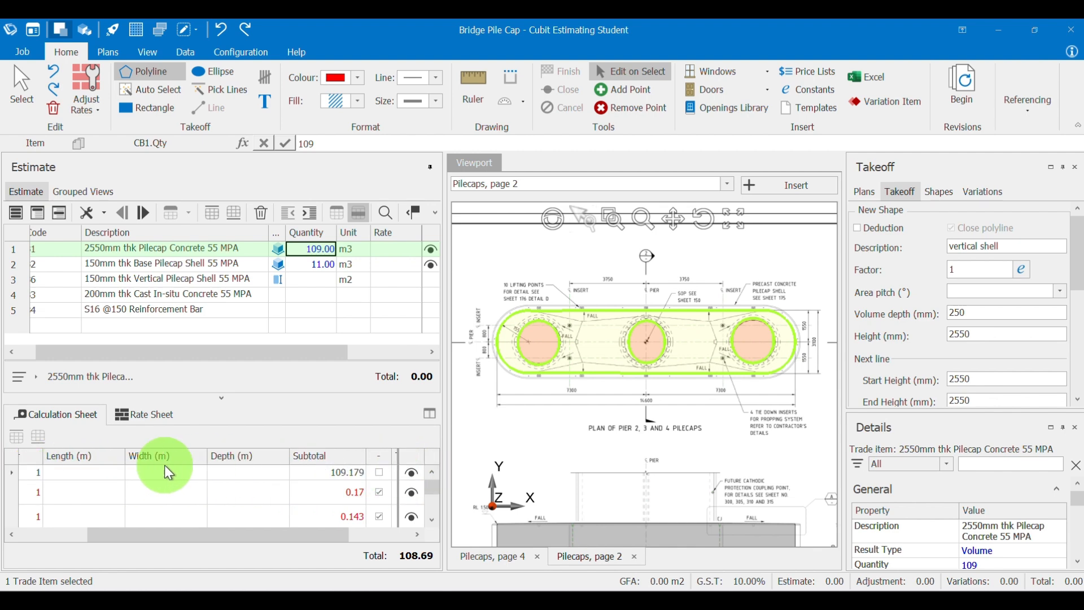
click(414, 474)
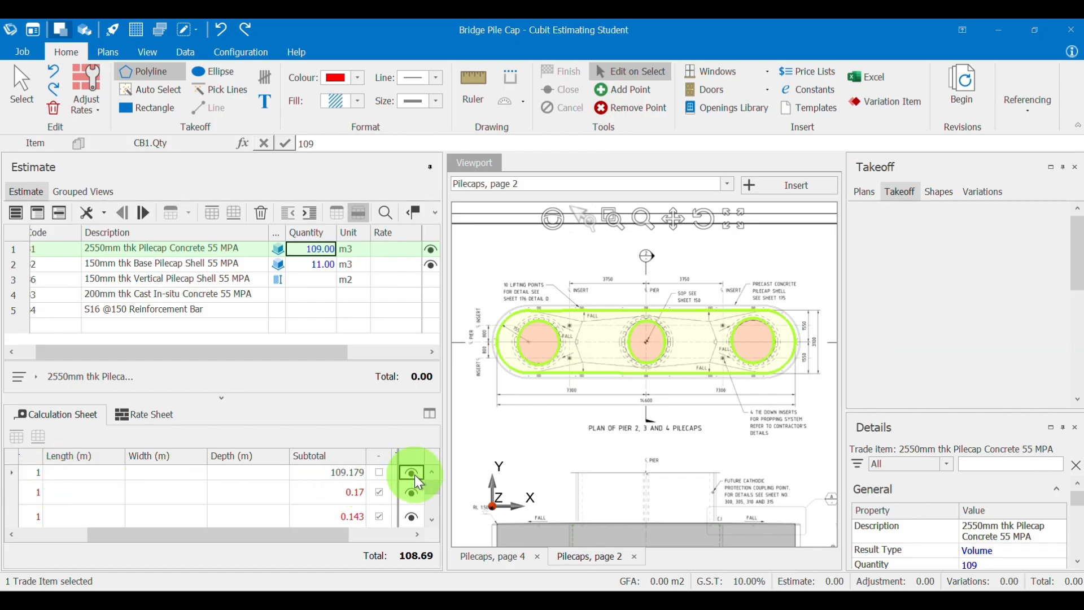
Enter m2 as the unit of the 150mm thk Vertical Pilecap Shell item (CB6).
drag(319, 284, 316, 279)
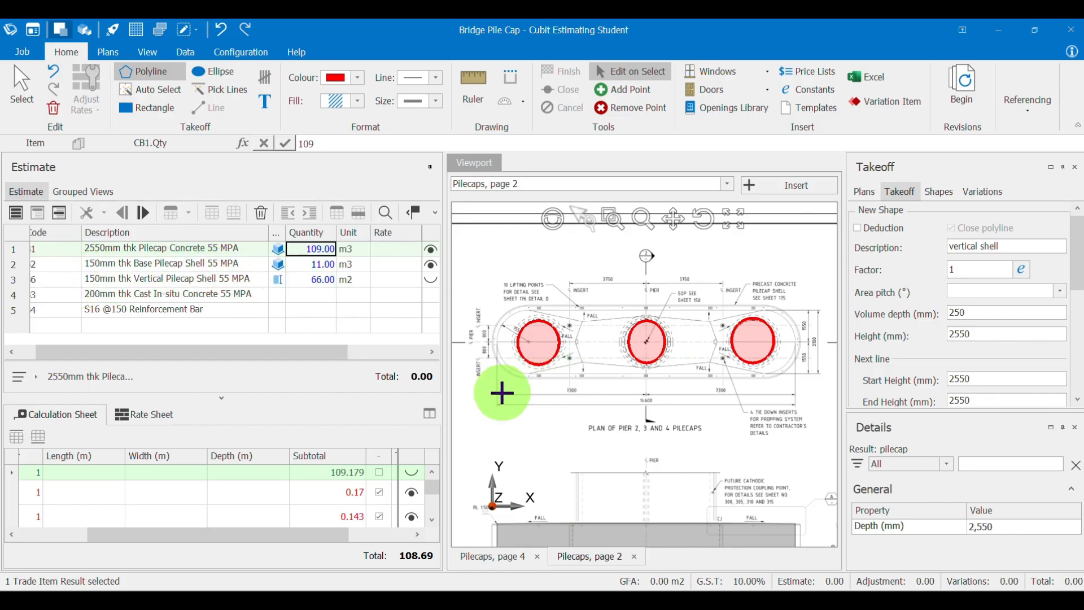
scroll(576, 428, down, 2)
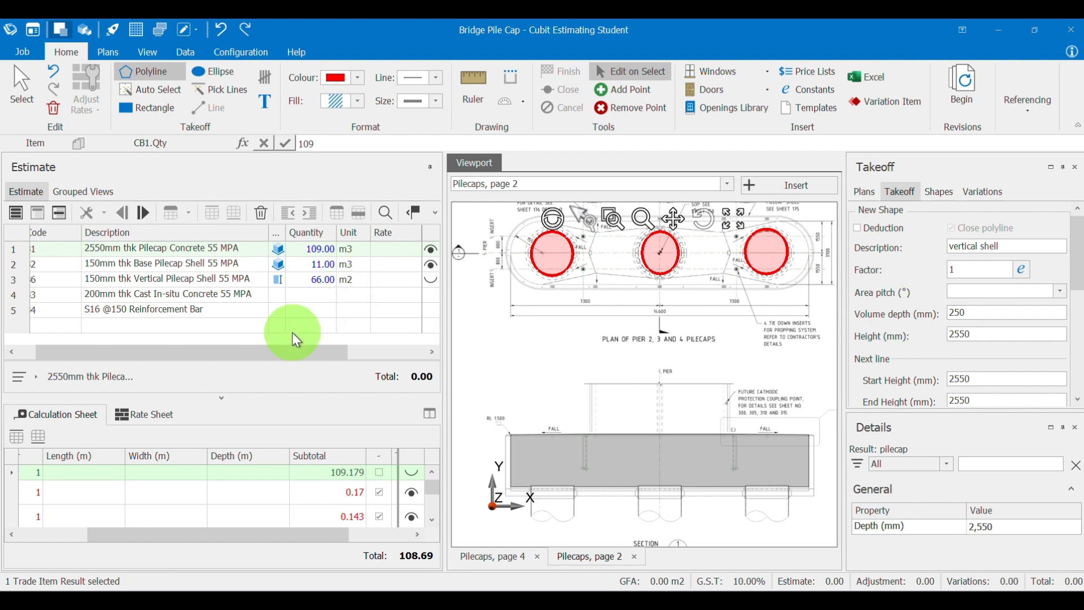
click(347, 280)
text(m3)
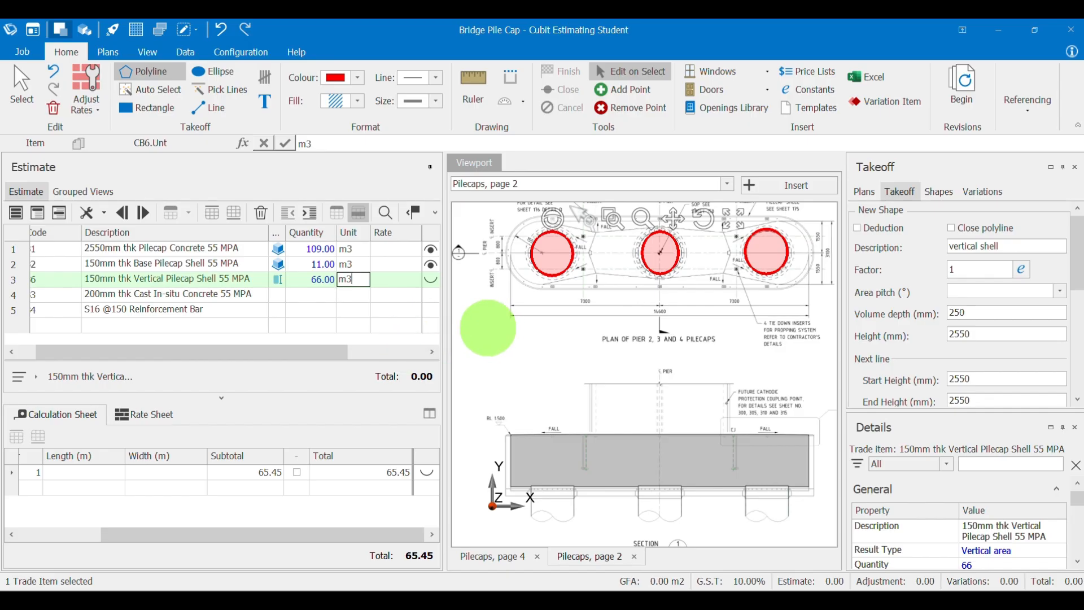
key(BackSpace)
text(2)
key(Return)
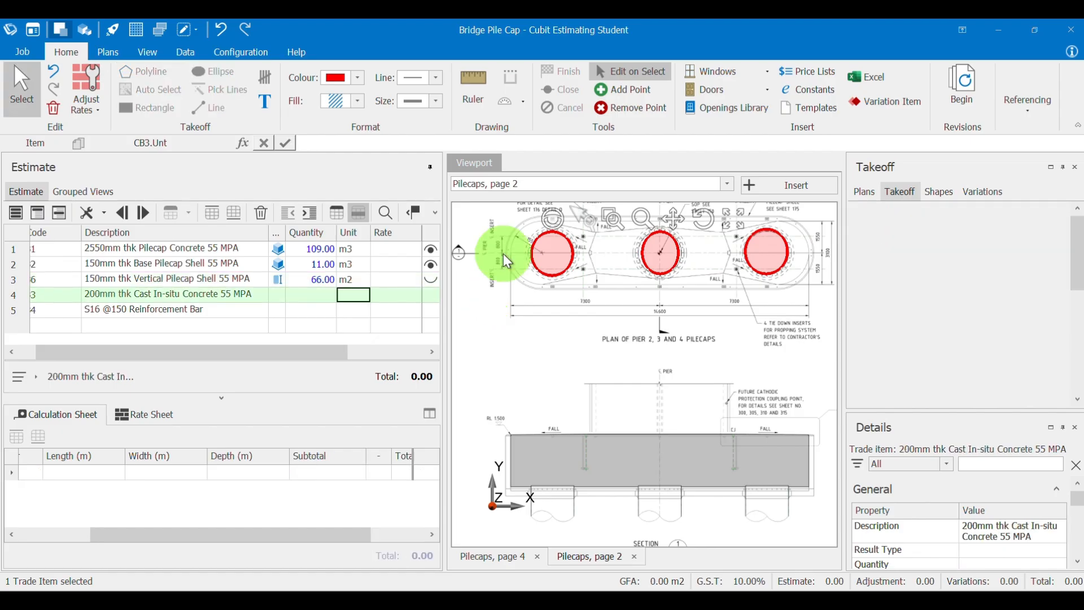
Select the 200mm thk Cast In-situ Concrete item (CB3) and locate its layer in section 1 on Pilecaps, page 4.
click(115, 299)
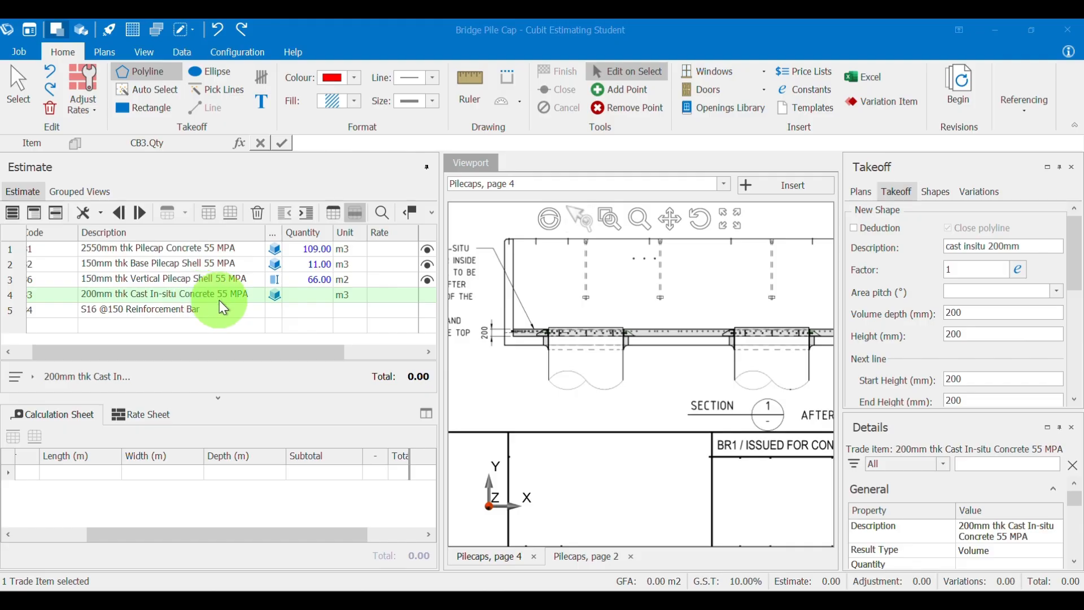
scroll(525, 343, down, 2)
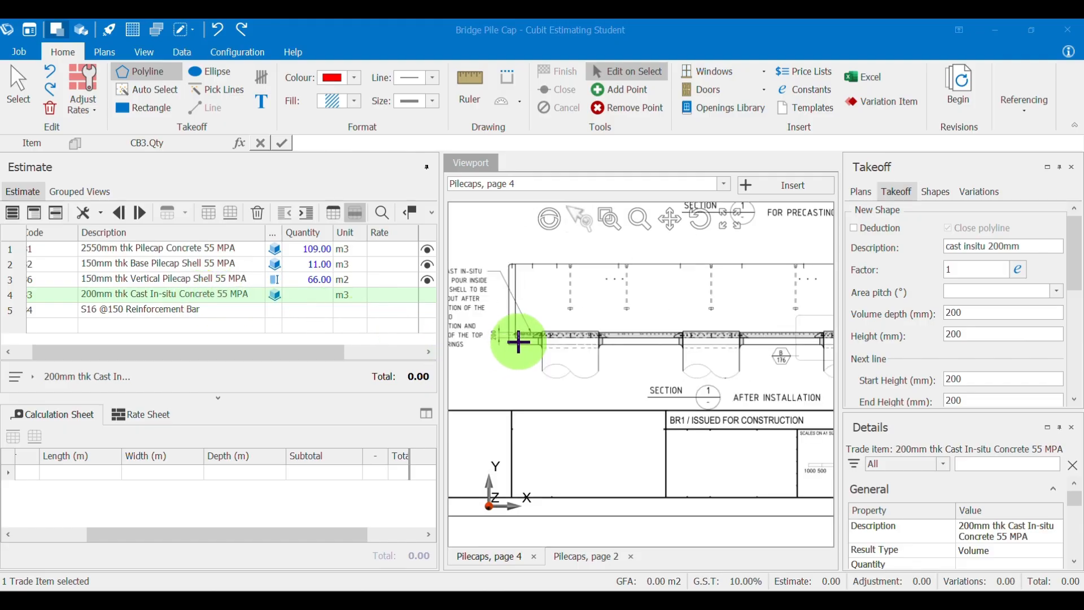
scroll(522, 339, up, 2)
scroll(517, 330, down, 1)
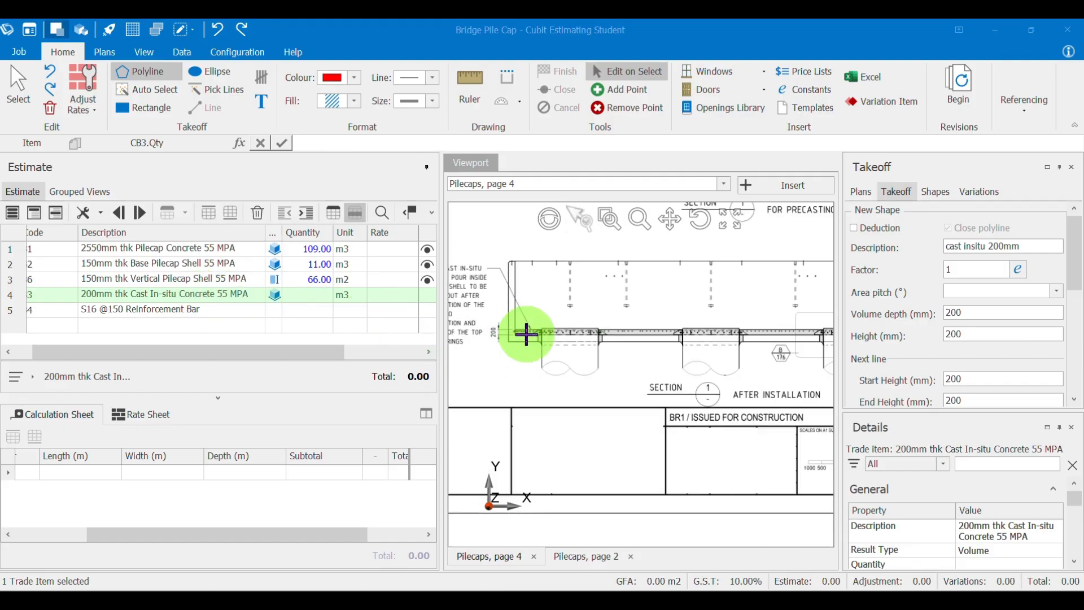
click(528, 334)
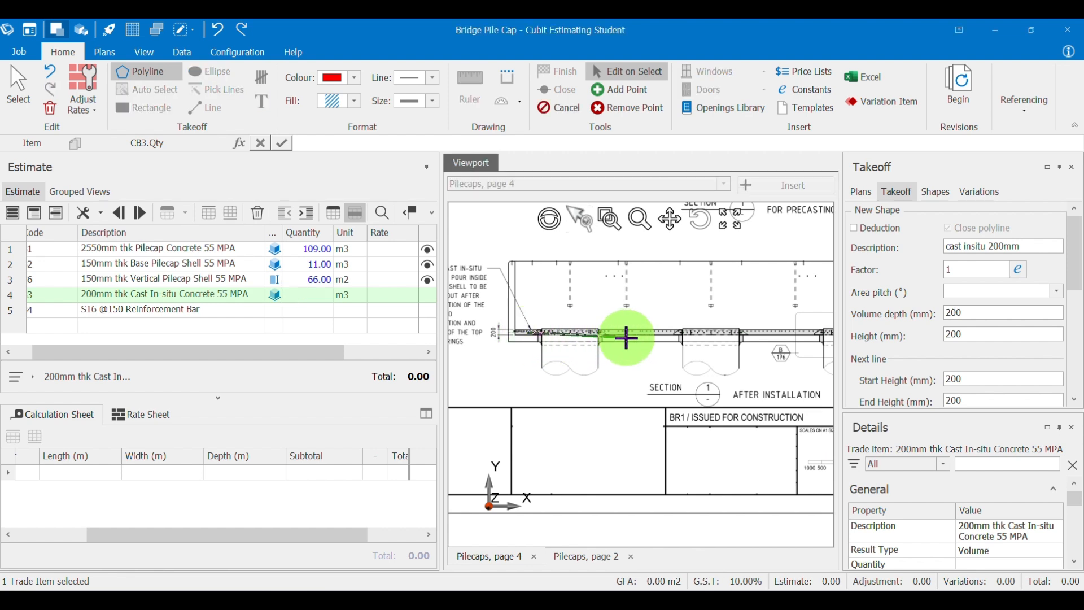
key(Escape)
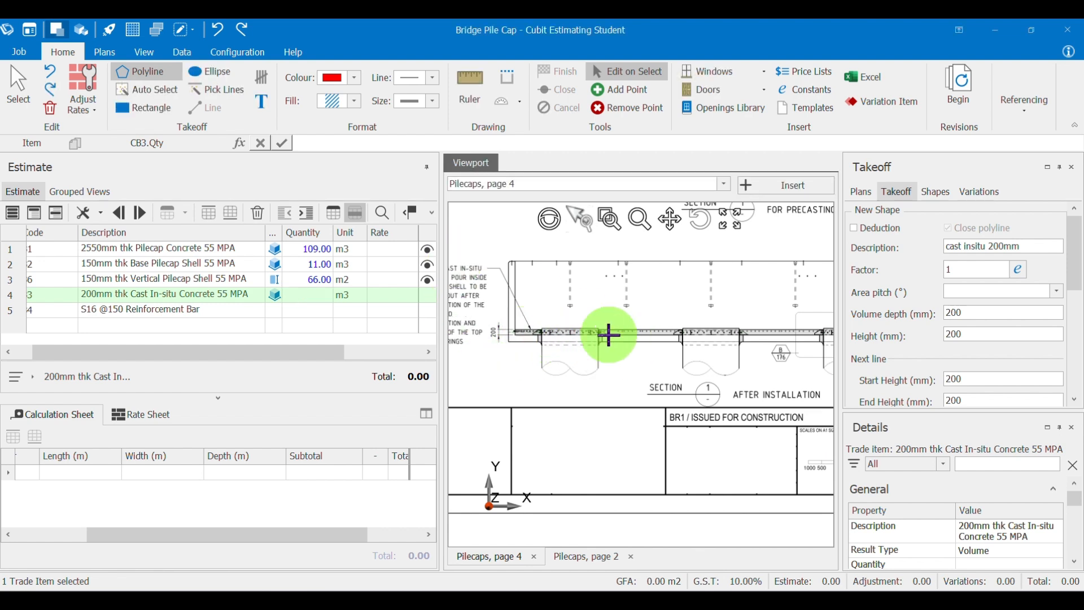
Examine the initial cast in-situ pour note and follow the pour along the full length of the after-installation section.
scroll(578, 333, down, 1)
scroll(579, 334, down, 1)
mouse_move(608, 337)
mouse_down()
mouse_move(528, 344)
mouse_move(856, 392)
mouse_up()
scroll(538, 331, up, 4)
drag(537, 252, 620, 249)
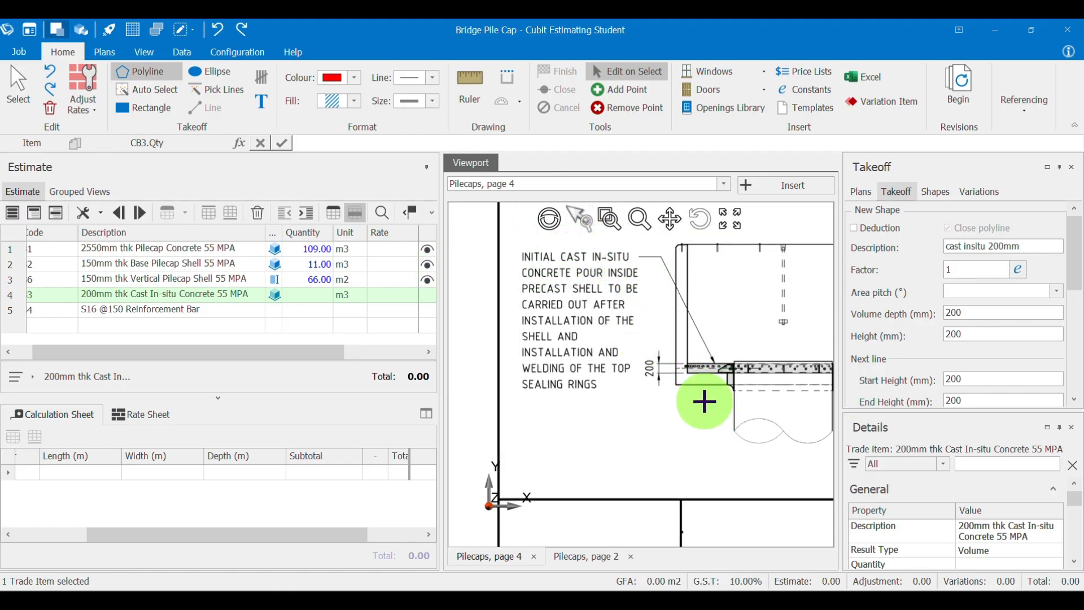
scroll(709, 394, down, 1)
drag(709, 394, 541, 395)
drag(651, 431, 564, 423)
drag(715, 390, 641, 392)
drag(728, 391, 625, 406)
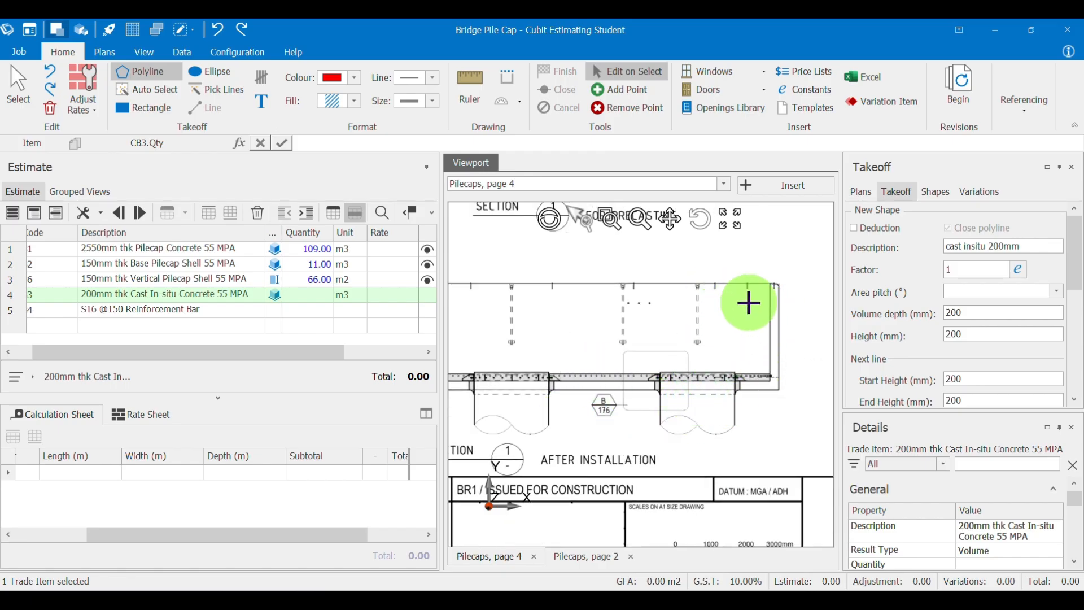
scroll(751, 338, down, 1)
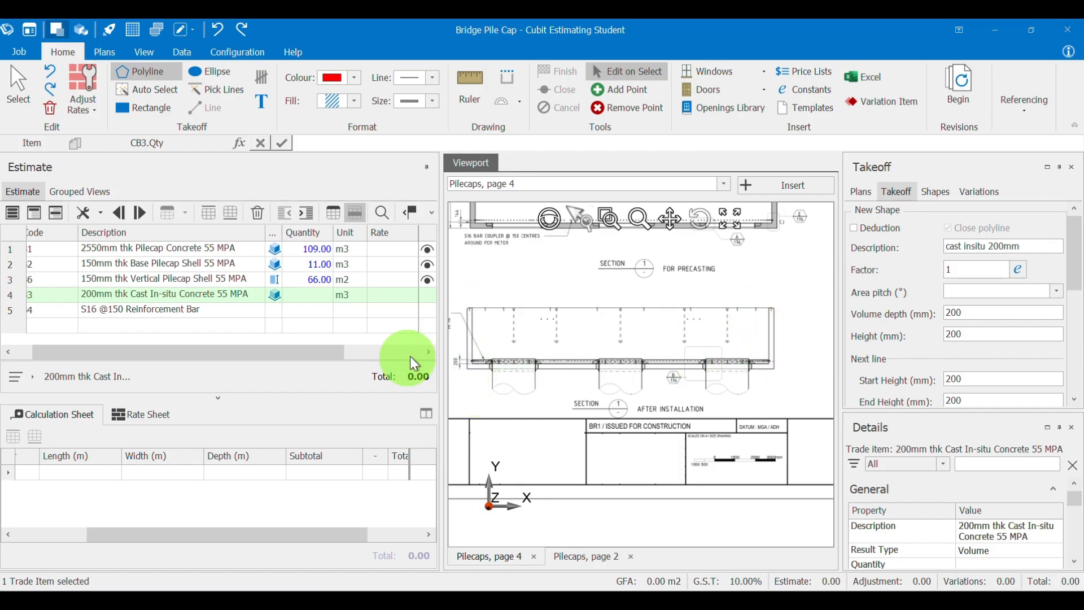
Choose Volume as the result type for the 200mm thk Cast In-situ Concrete item (CB3).
click(272, 297)
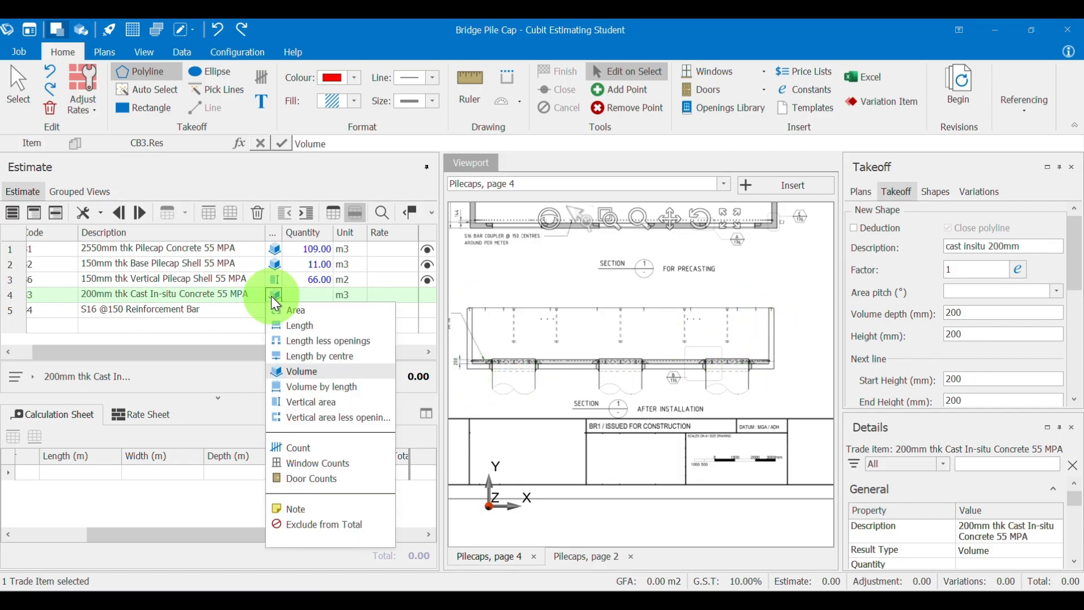
click(295, 368)
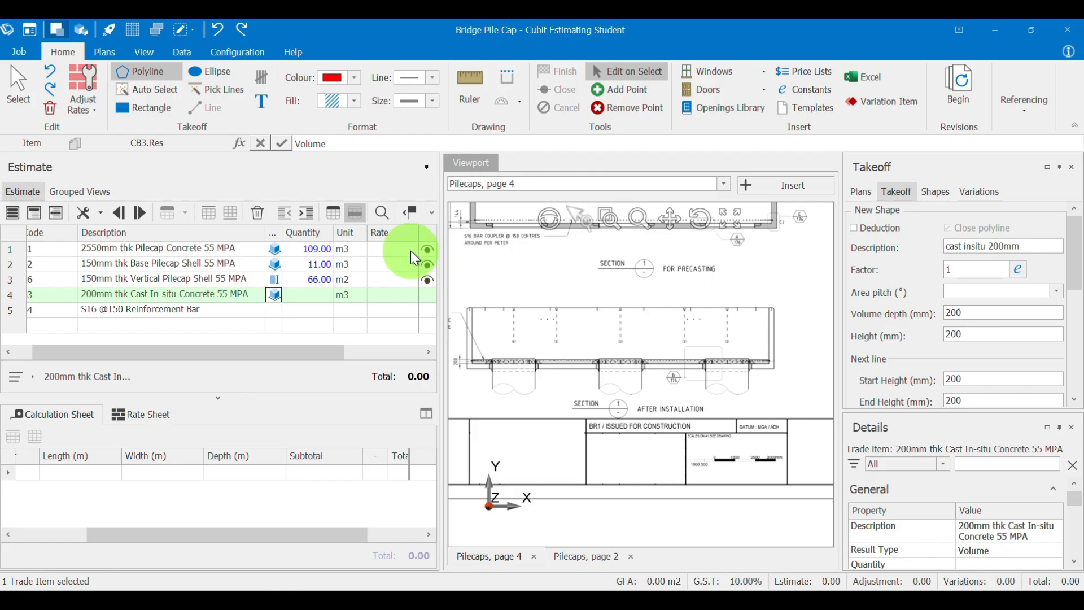
Copy the pilecap result from the 2550mm thk Pilecap Concrete item (CB1) into the 200mm thk Cast In-situ Concrete item (CB3).
click(167, 247)
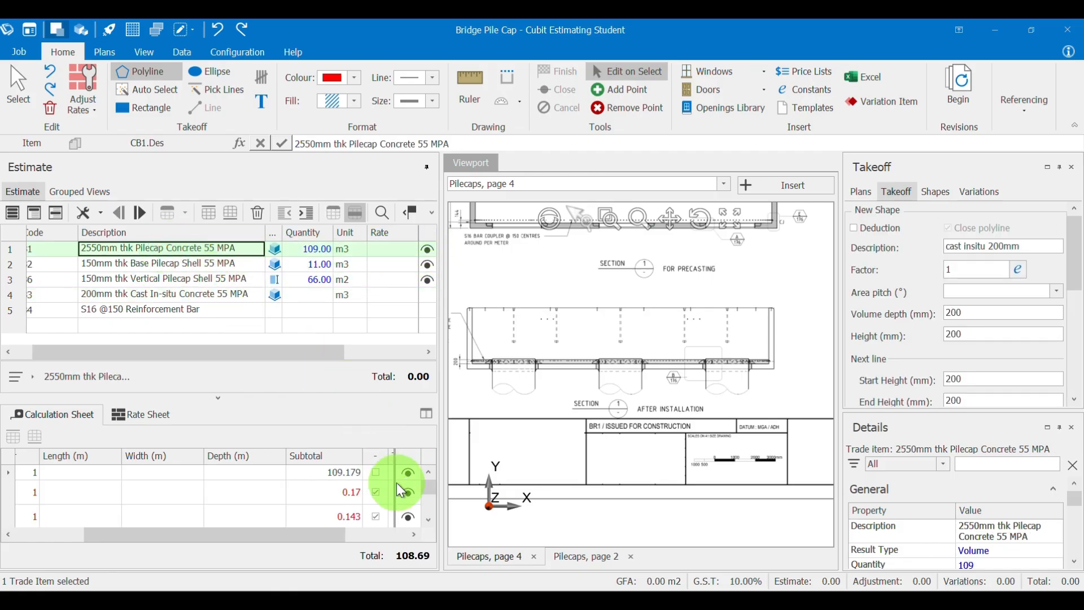
drag(409, 473, 318, 296)
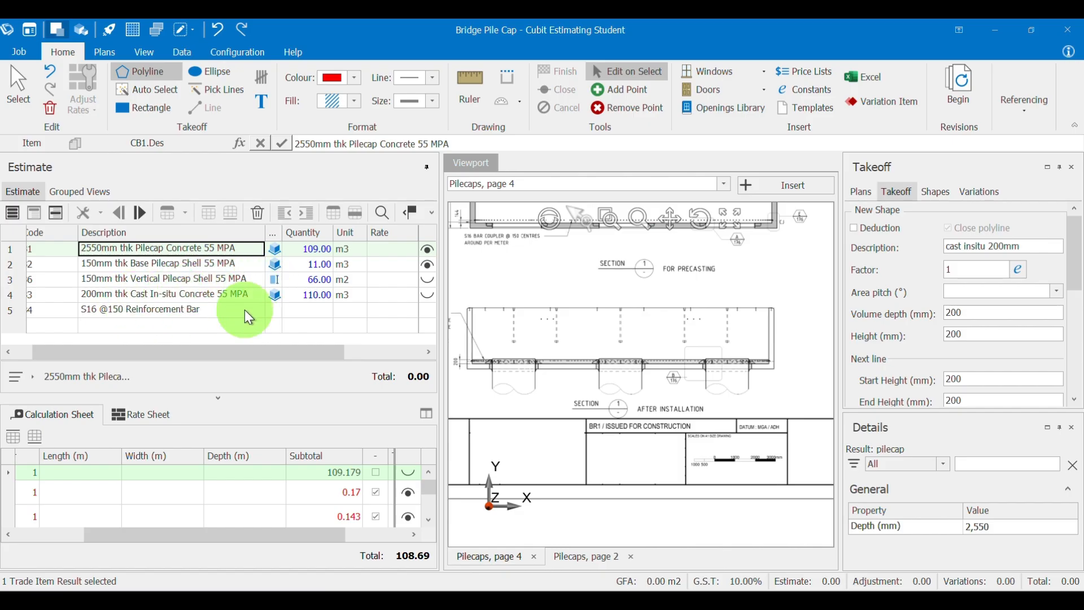
click(314, 301)
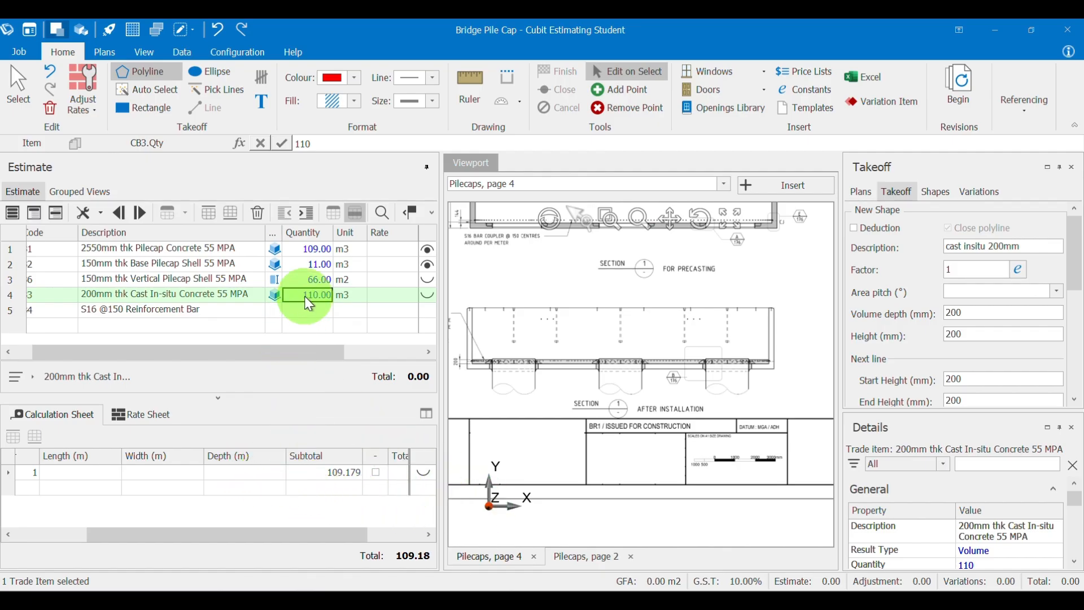
Set the depth of the copied pilecap result in the 200mm thk Cast In-situ Concrete item to 200 mm.
click(73, 415)
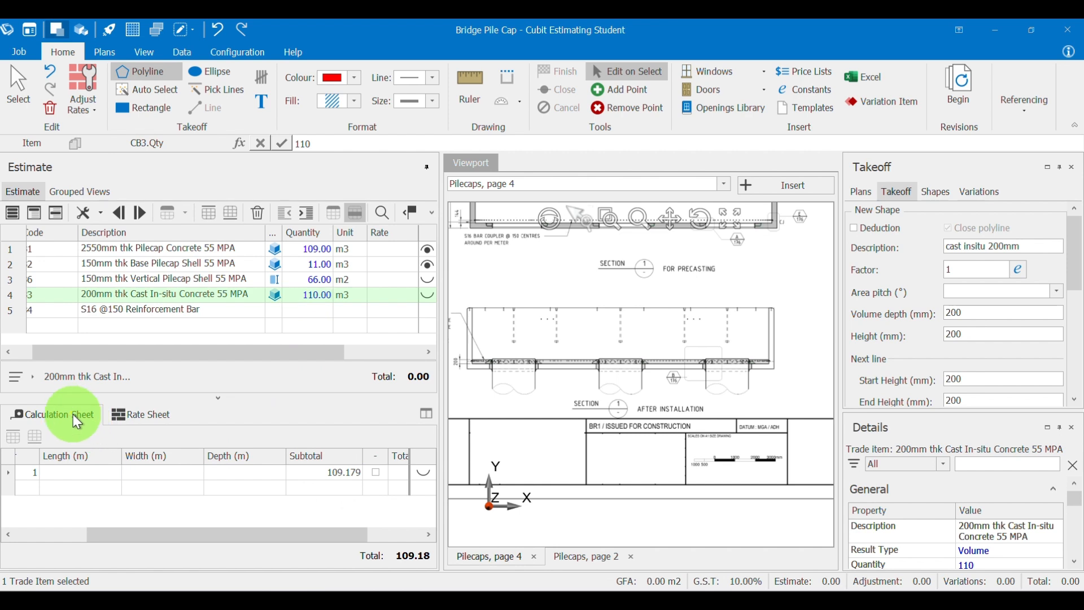
click(317, 481)
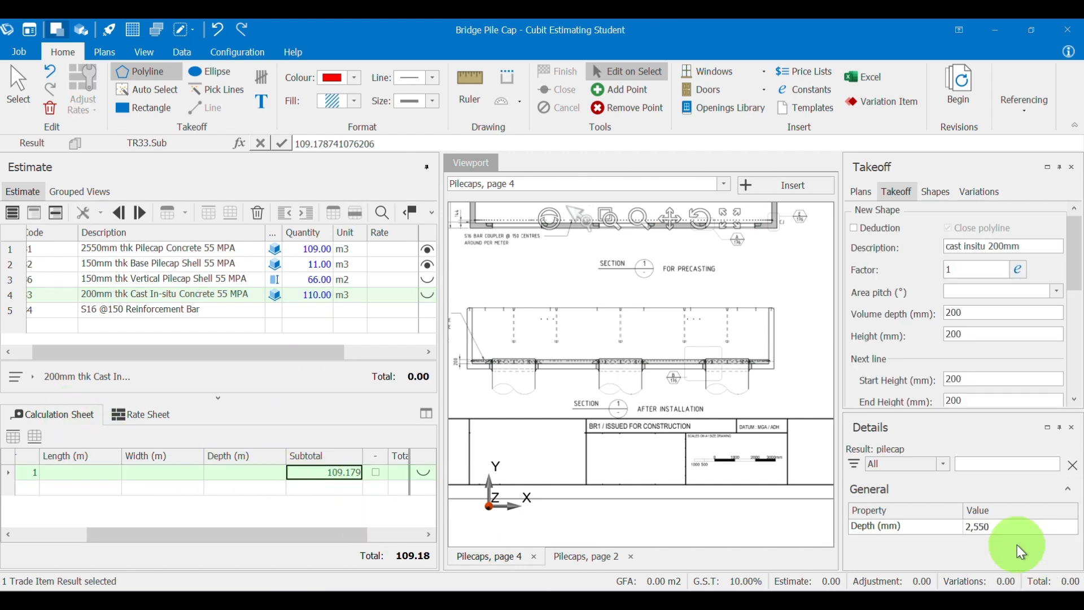
click(1007, 533)
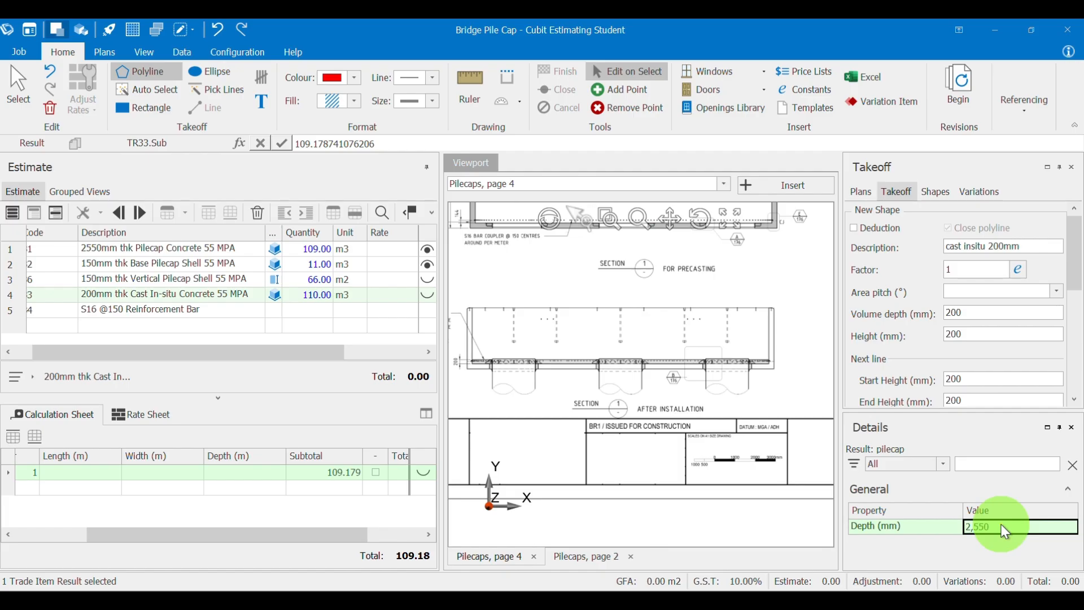
text(200)
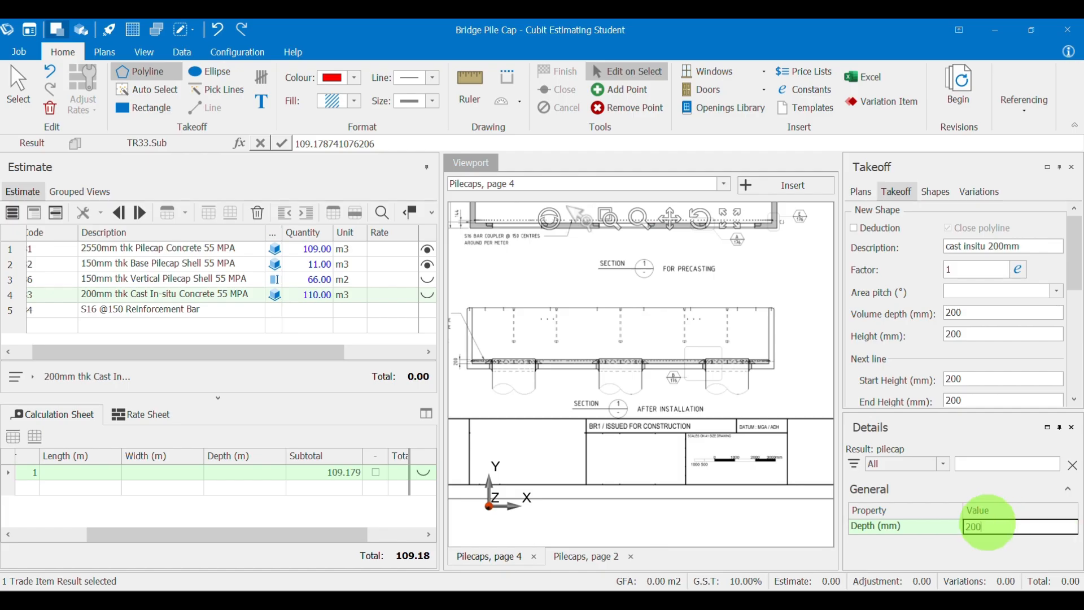
key(Return)
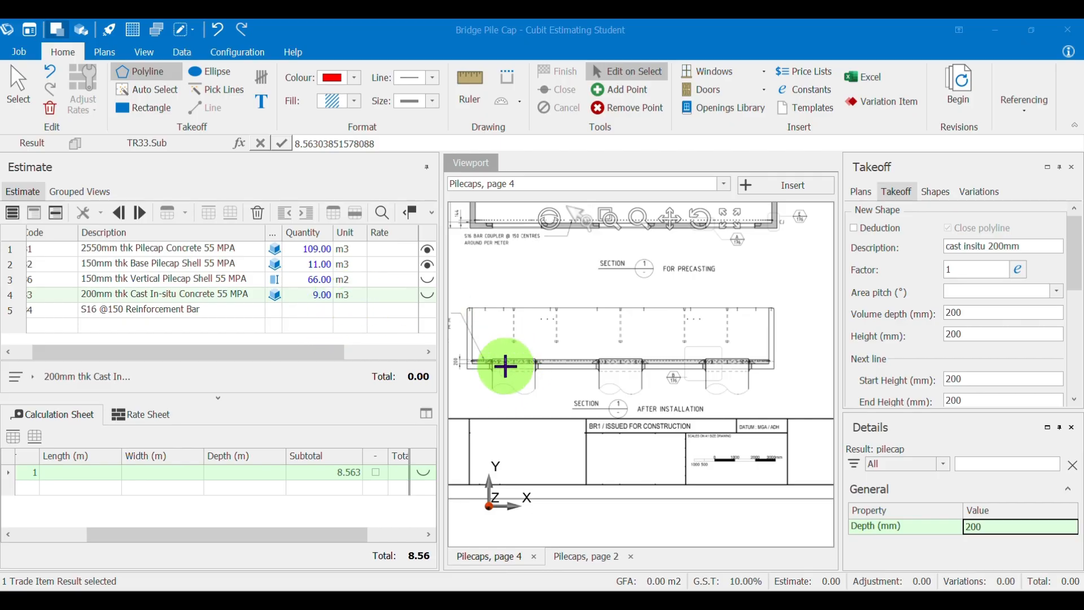
Copy the three pile deductions from the 2550mm thk Pilecap Concrete item (CB1) into the 200mm thk Cast In-situ Concrete item (CB3).
scroll(500, 370, up, 1)
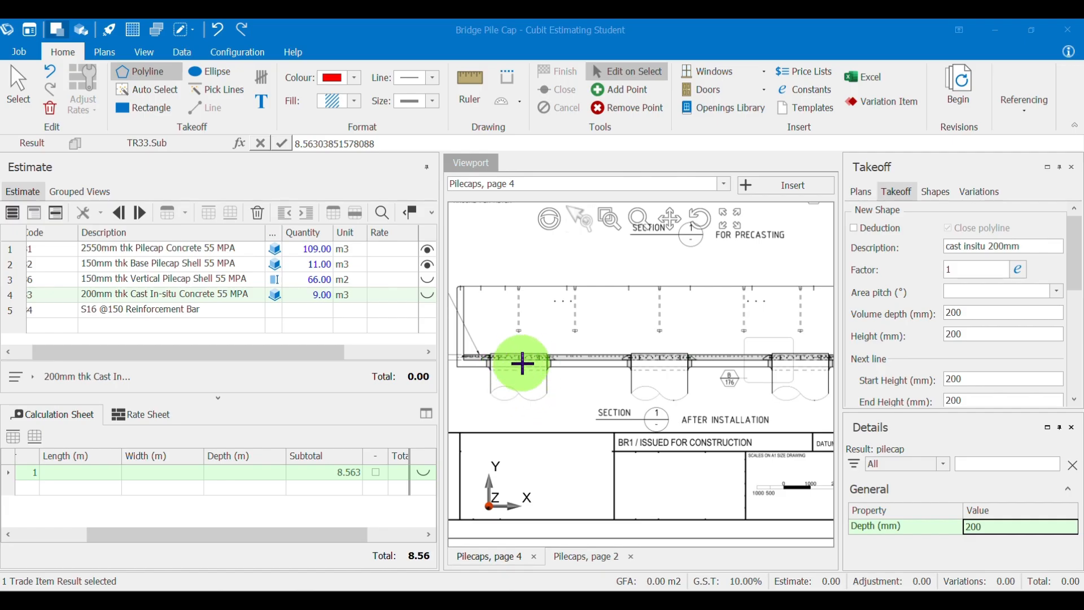
click(174, 248)
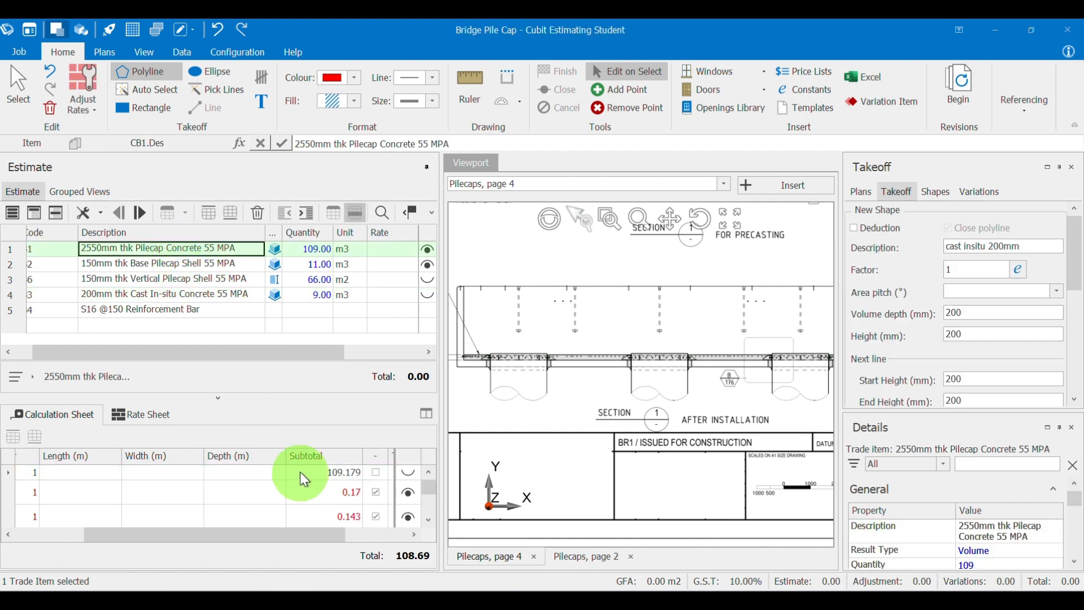
drag(405, 496, 331, 315)
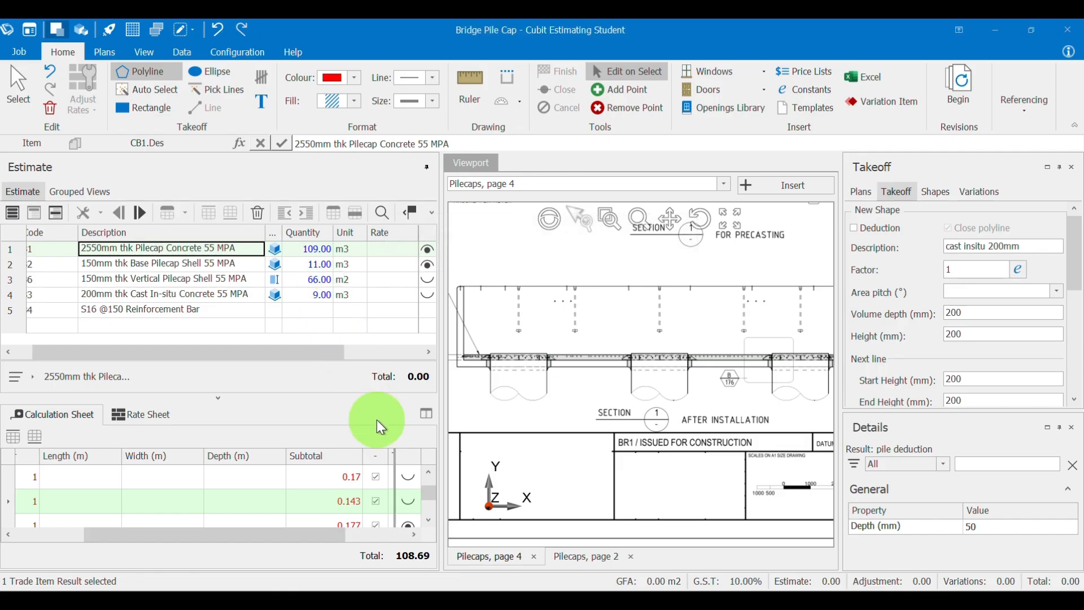
click(428, 520)
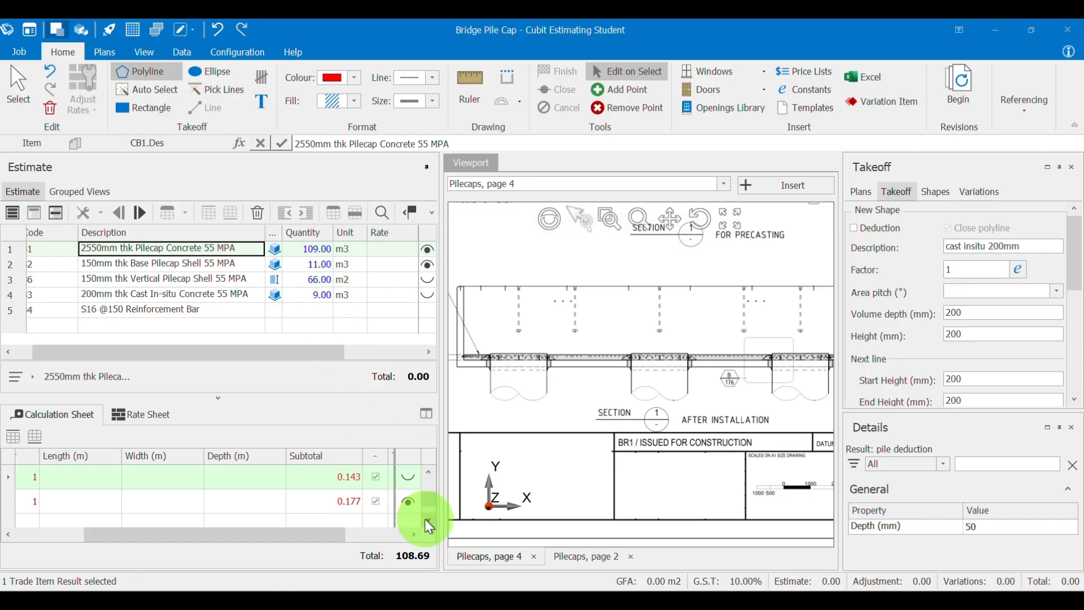
click(404, 507)
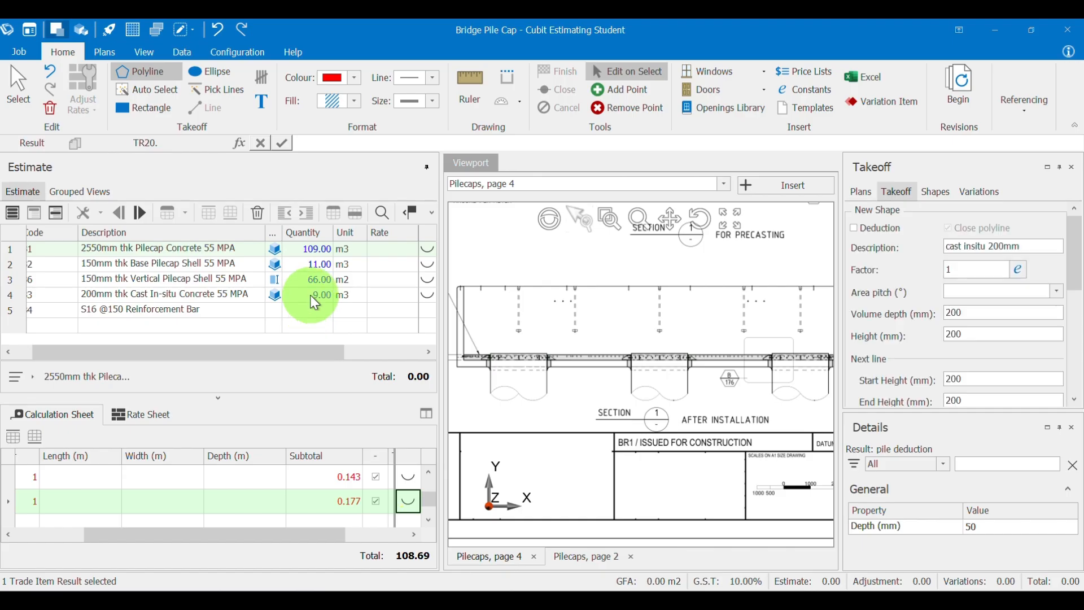
drag(408, 502, 322, 296)
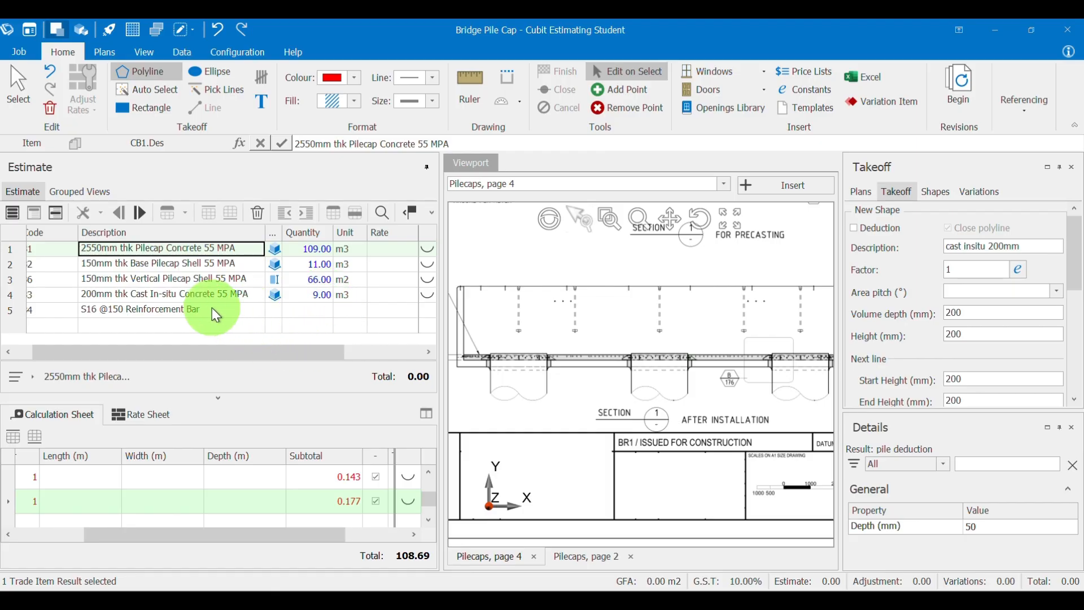
Review the copied results of the 200mm thk Cast In-situ Concrete item and set the first pile deduction's depth to 200 mm.
click(208, 293)
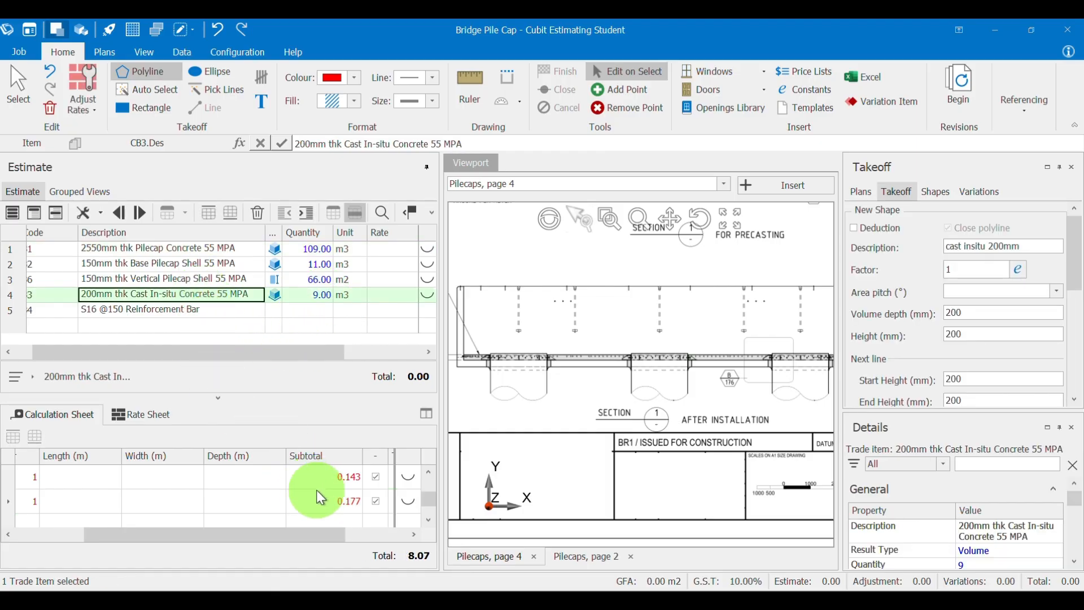
click(424, 473)
click(424, 473)
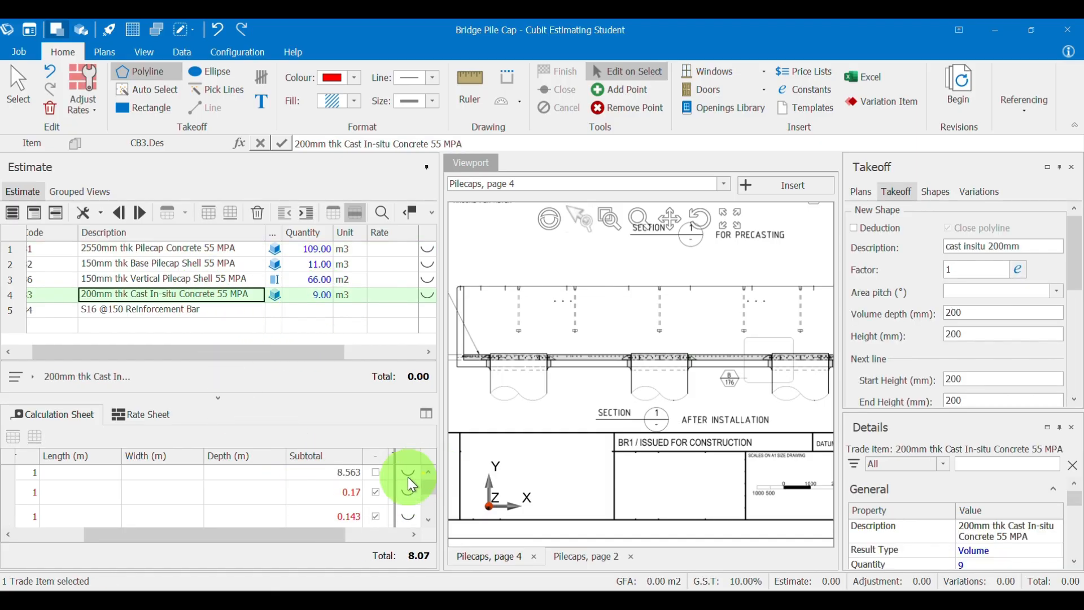
click(428, 518)
click(429, 518)
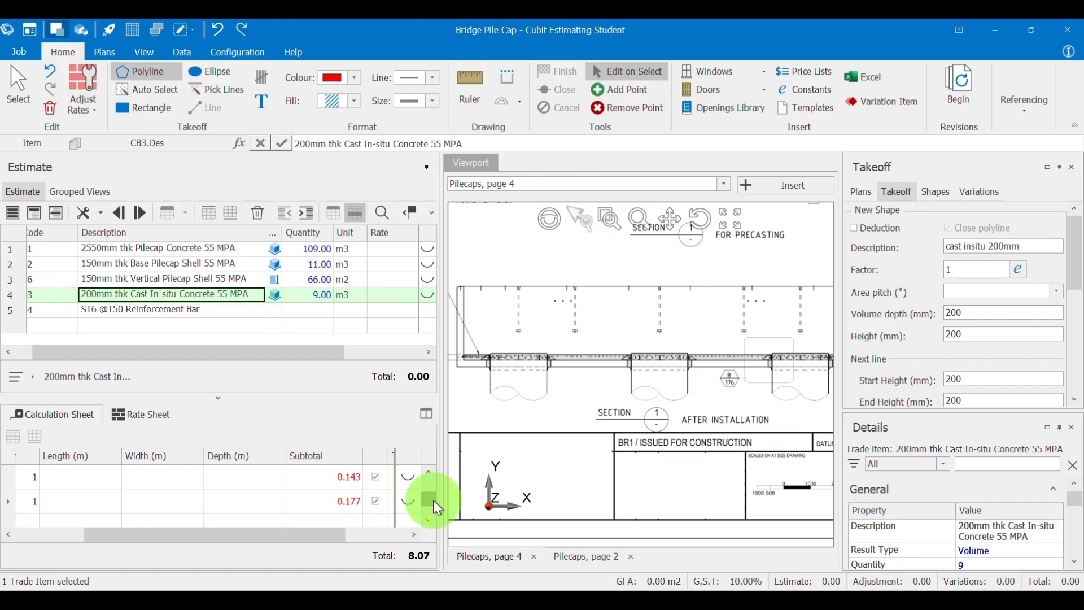
click(429, 472)
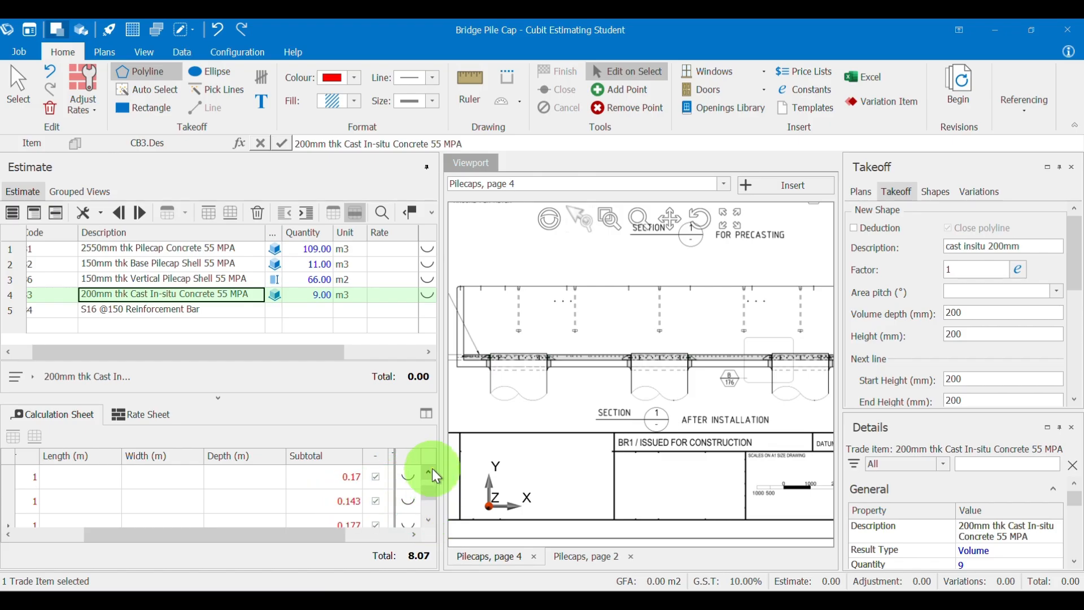
click(344, 475)
click(986, 527)
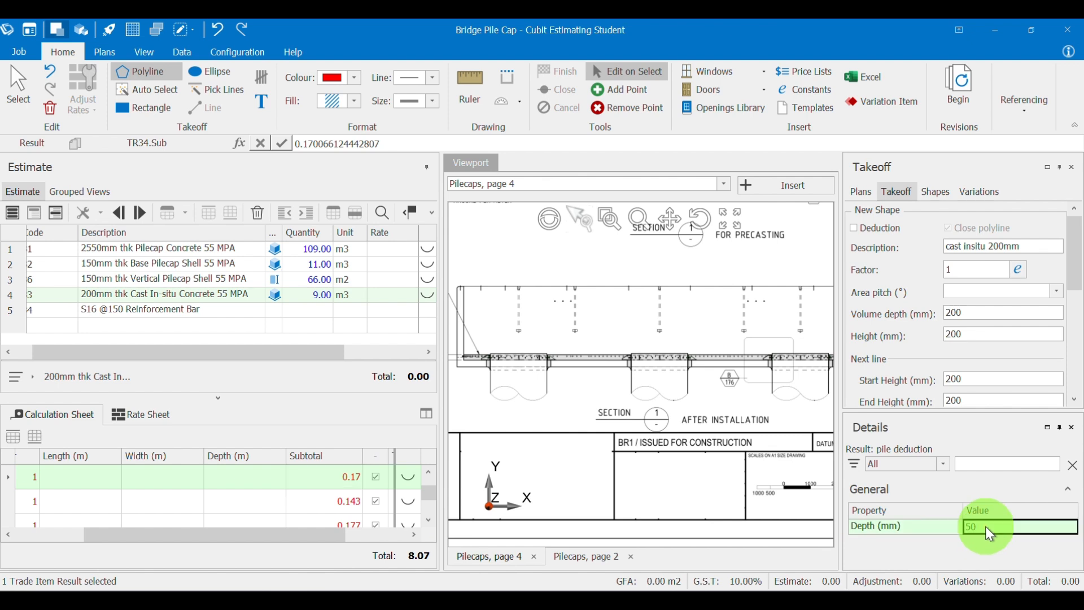
text(2)
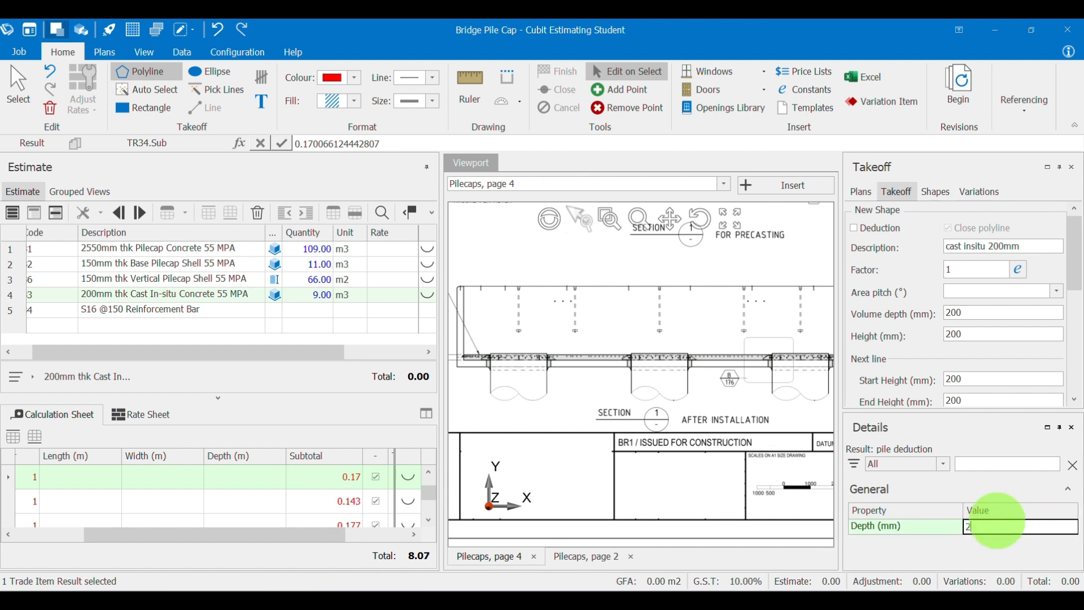
text(00)
key(Return)
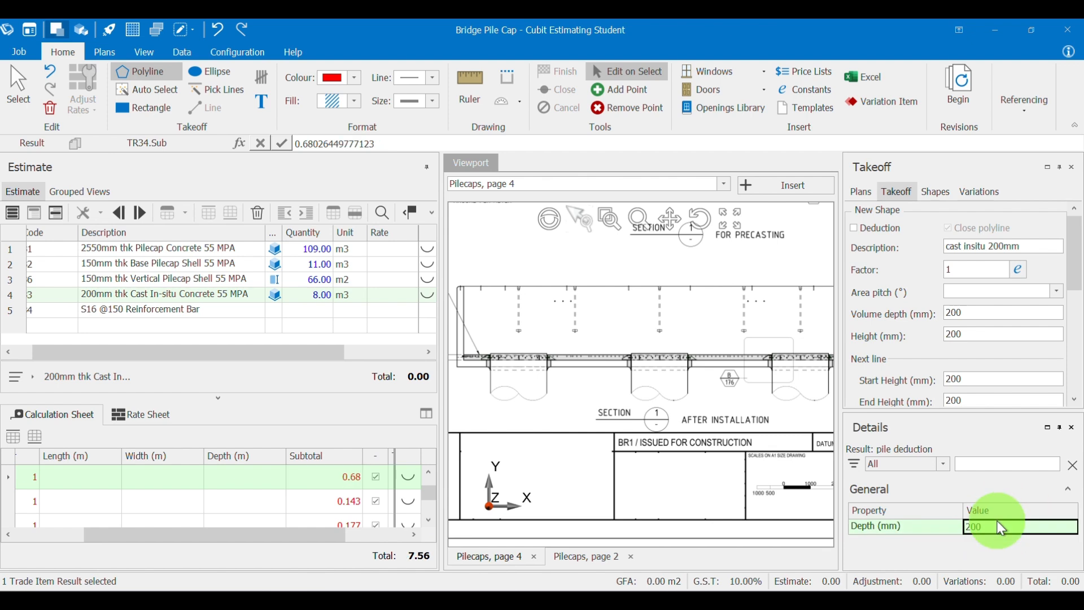
Set the depth of the second and third pile deductions in the 200mm thk Cast In-situ Concrete item to 200 mm.
click(348, 502)
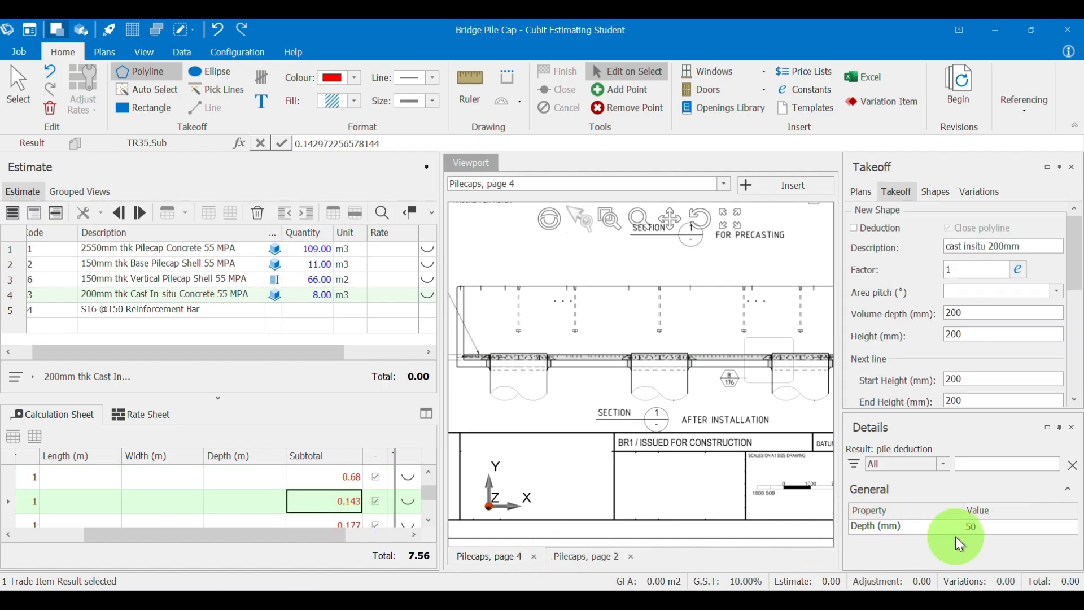
click(981, 529)
text(200)
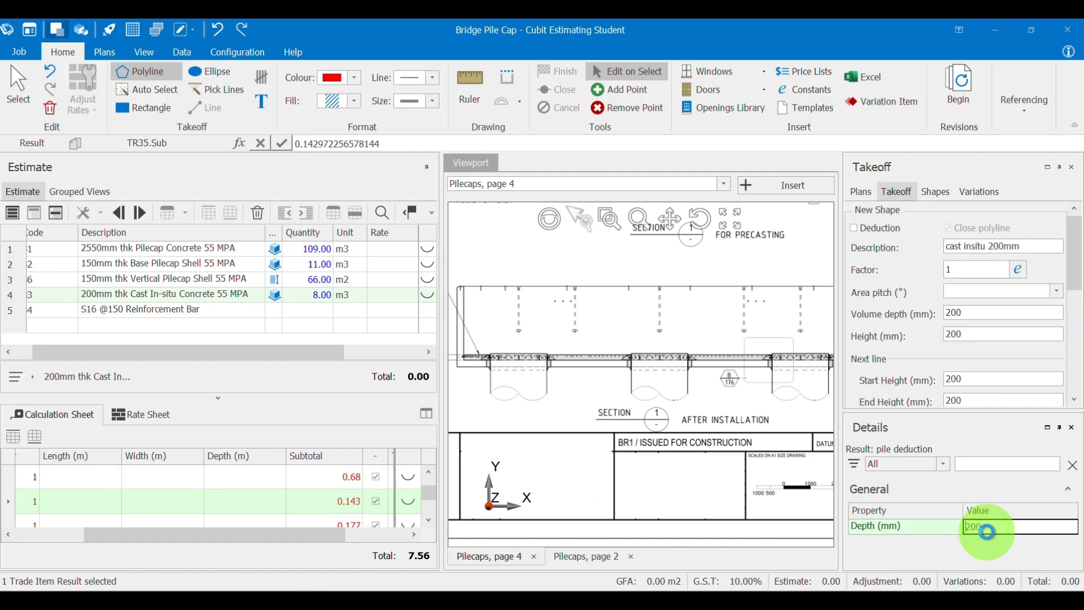
key(Return)
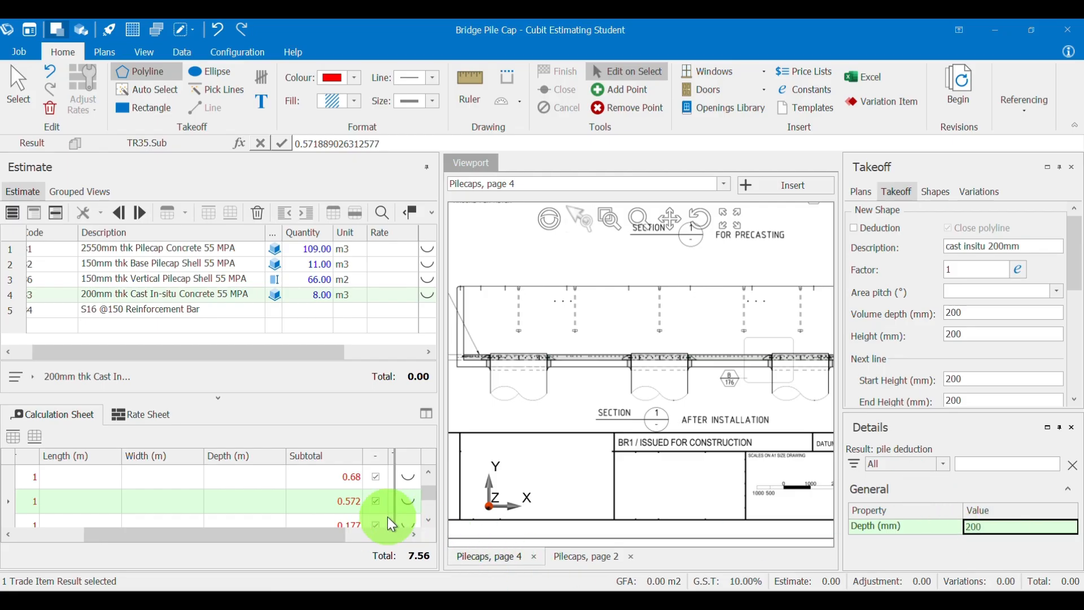
click(347, 528)
click(973, 529)
text(200)
key(Return)
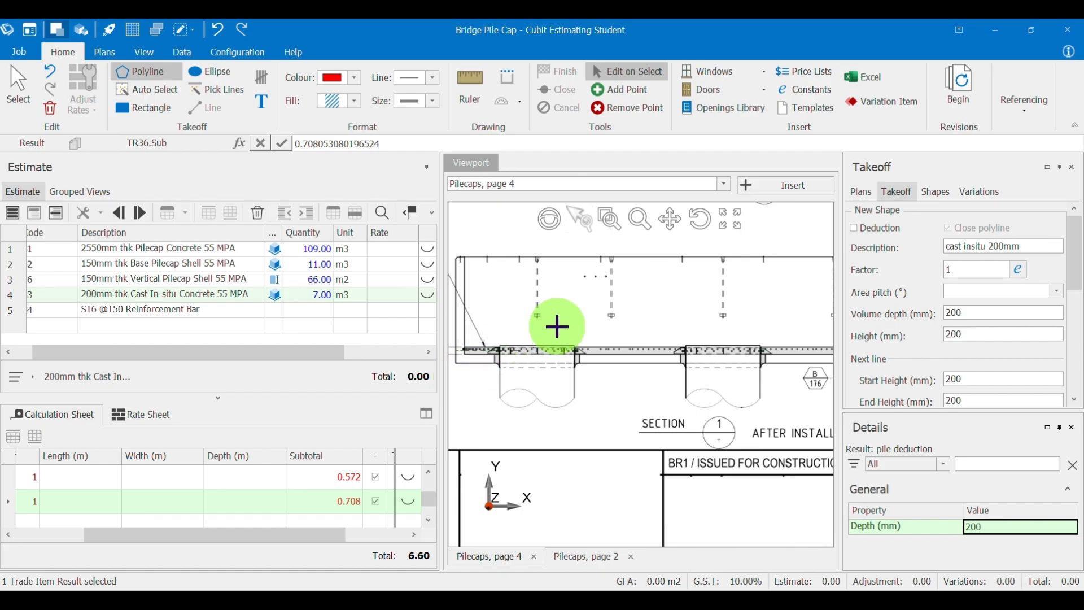
scroll(559, 344, up, 3)
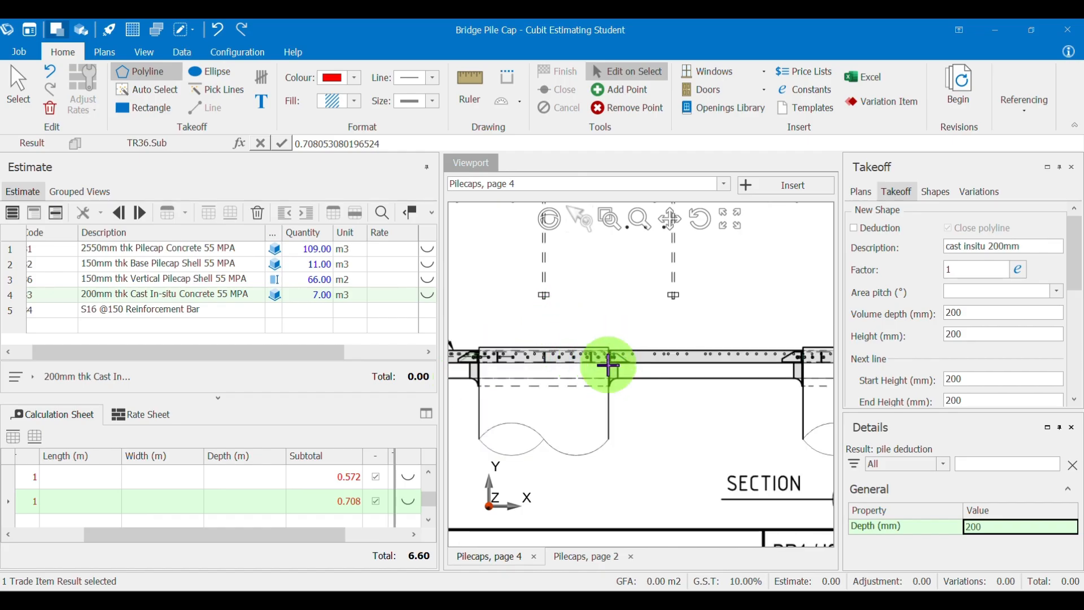
scroll(574, 389, down, 2)
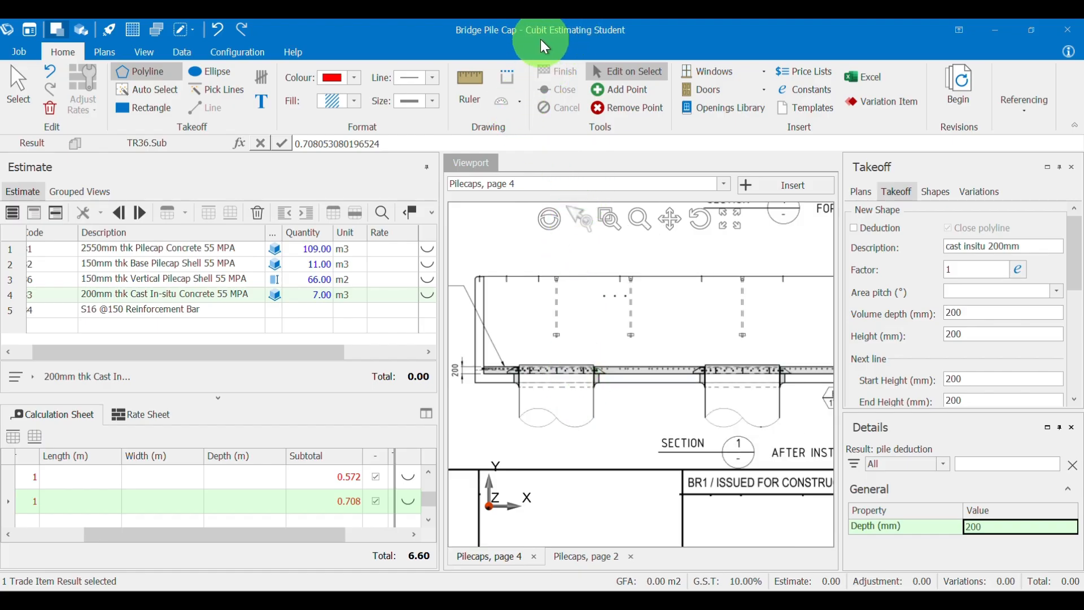
click(141, 314)
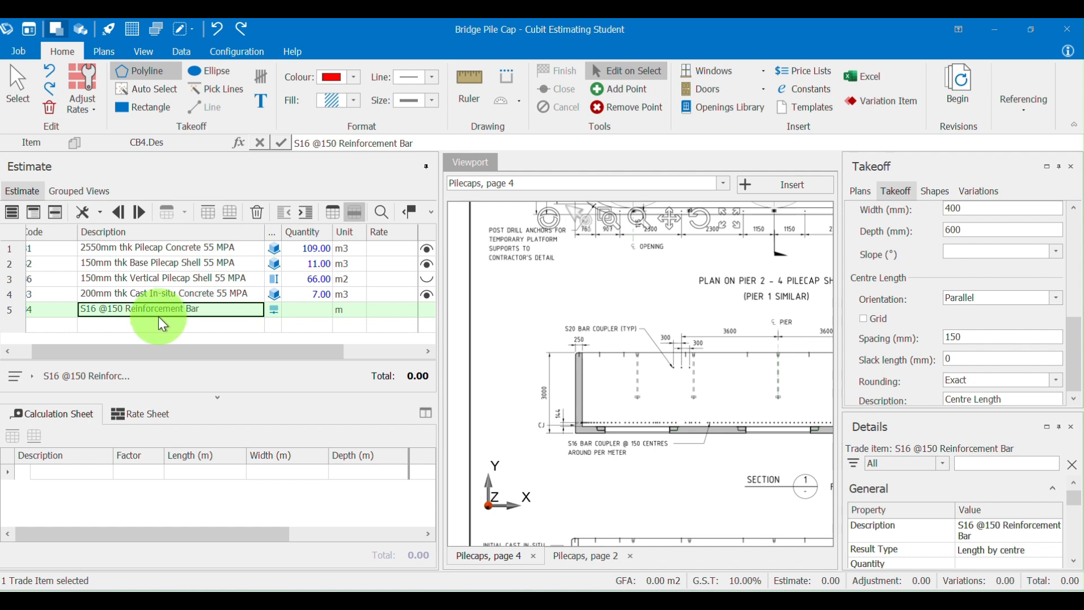
scroll(587, 441, up, 2)
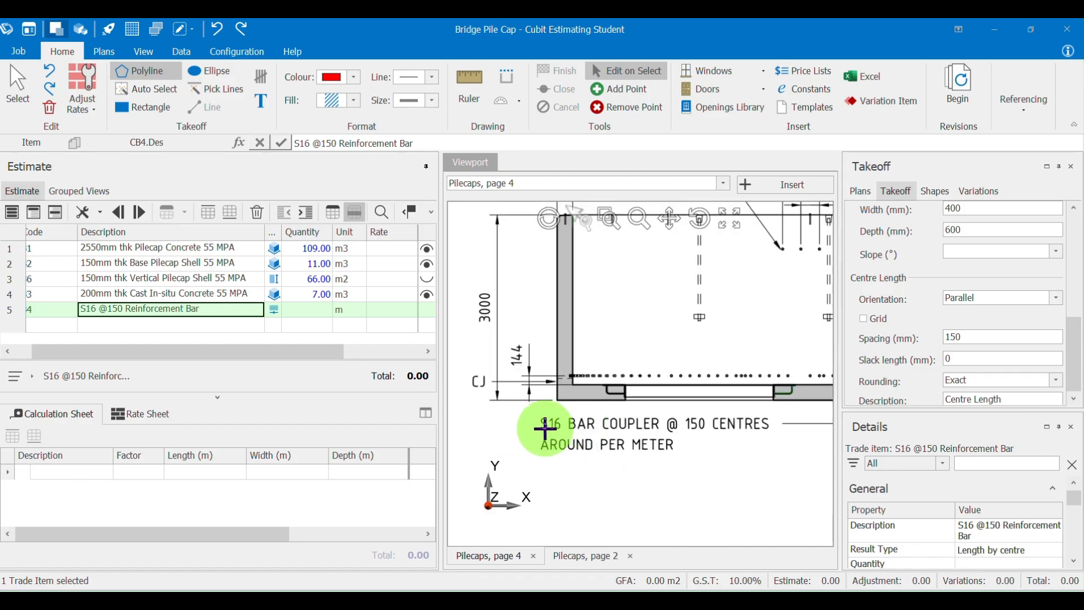
click(728, 437)
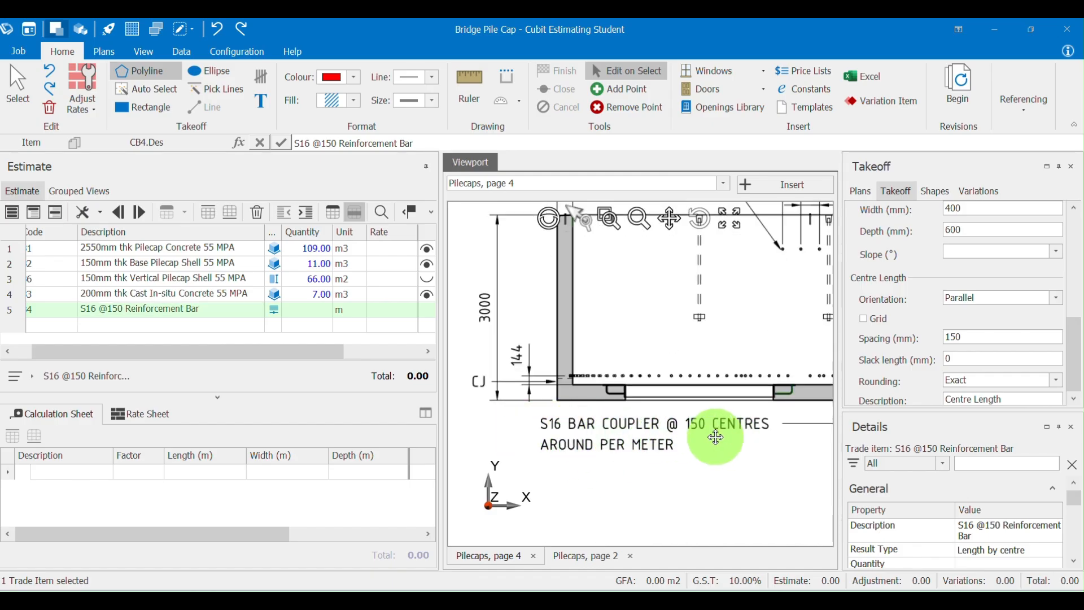
drag(728, 437, 653, 450)
scroll(764, 412, down, 2)
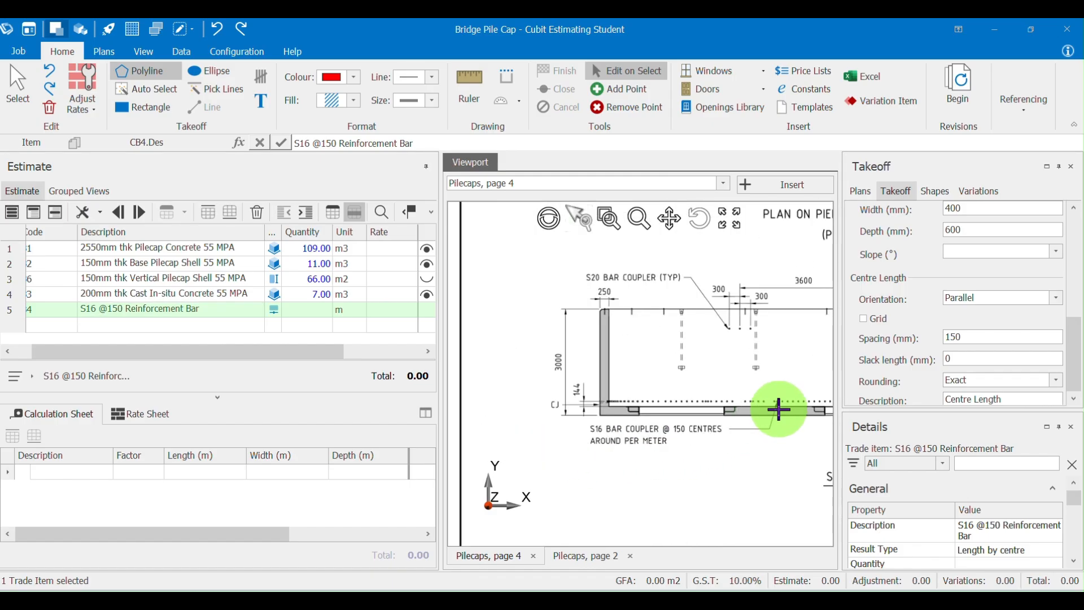
drag(780, 408, 707, 423)
scroll(707, 416, up, 1)
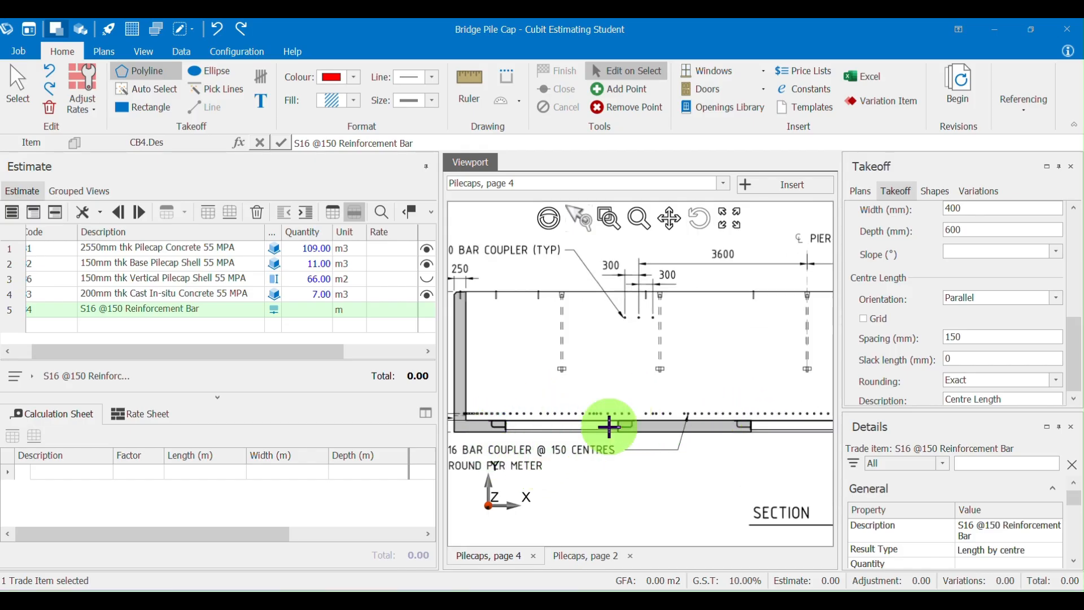
scroll(609, 428, down, 1)
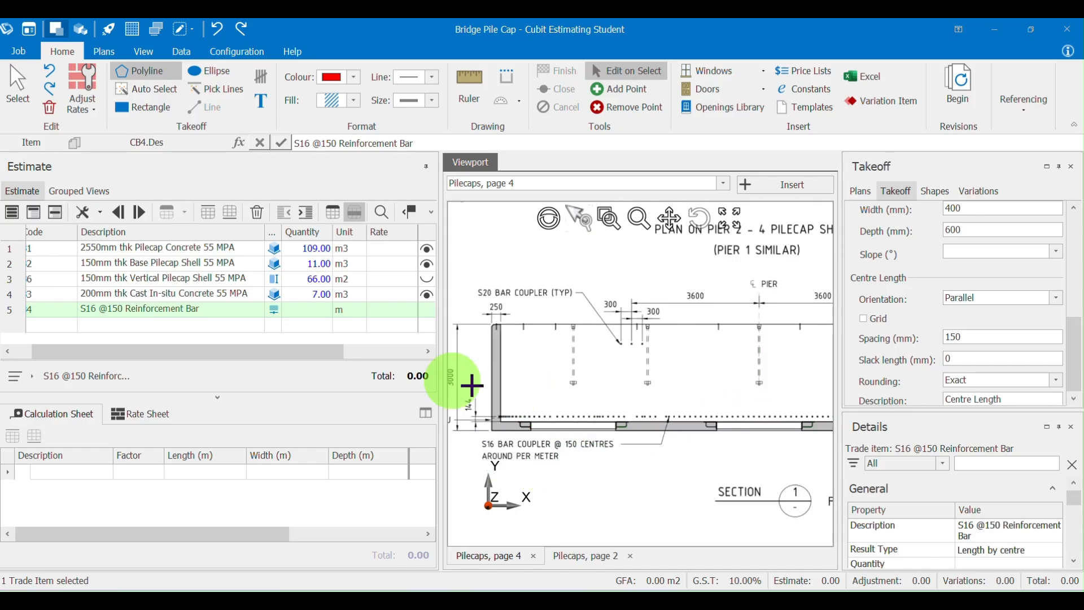
click(272, 310)
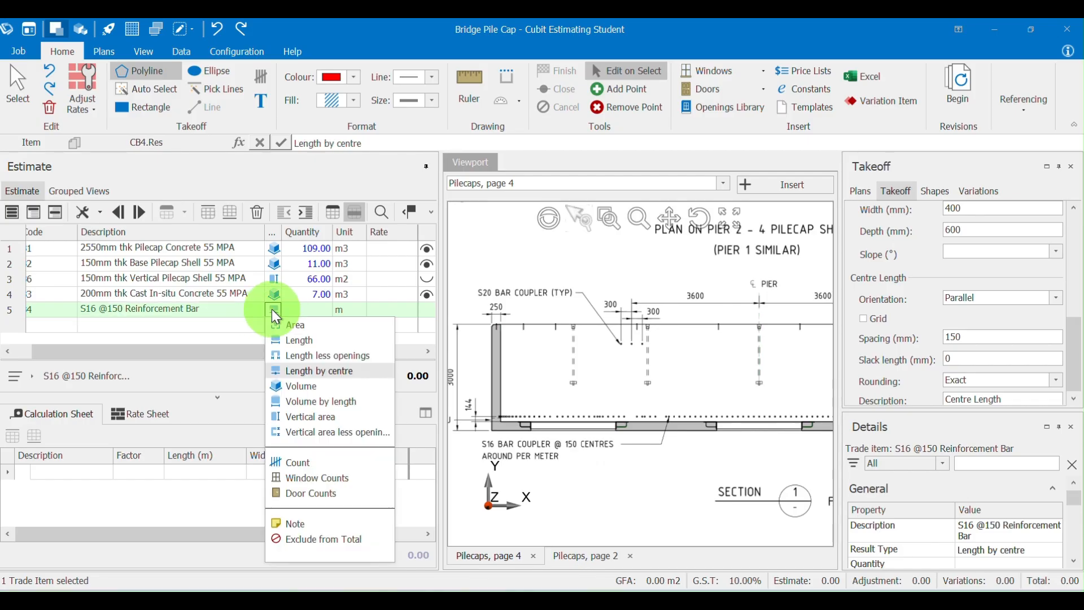
click(310, 373)
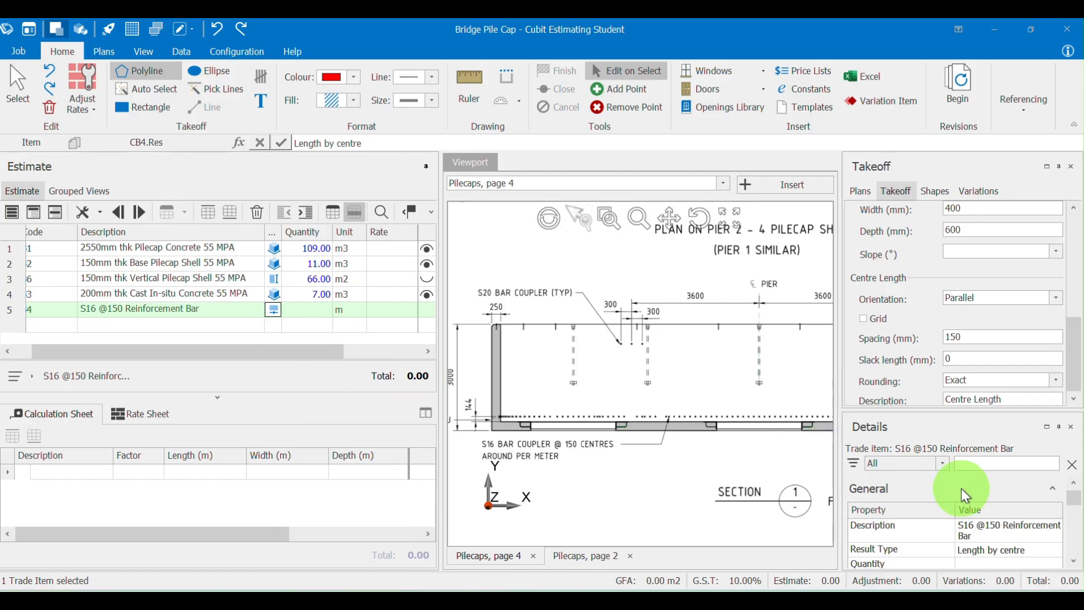
Describe the new takeoff shape as S16 rebar, with centre length spacing 150 mm and slack length 0 mm.
scroll(963, 339, up, 5)
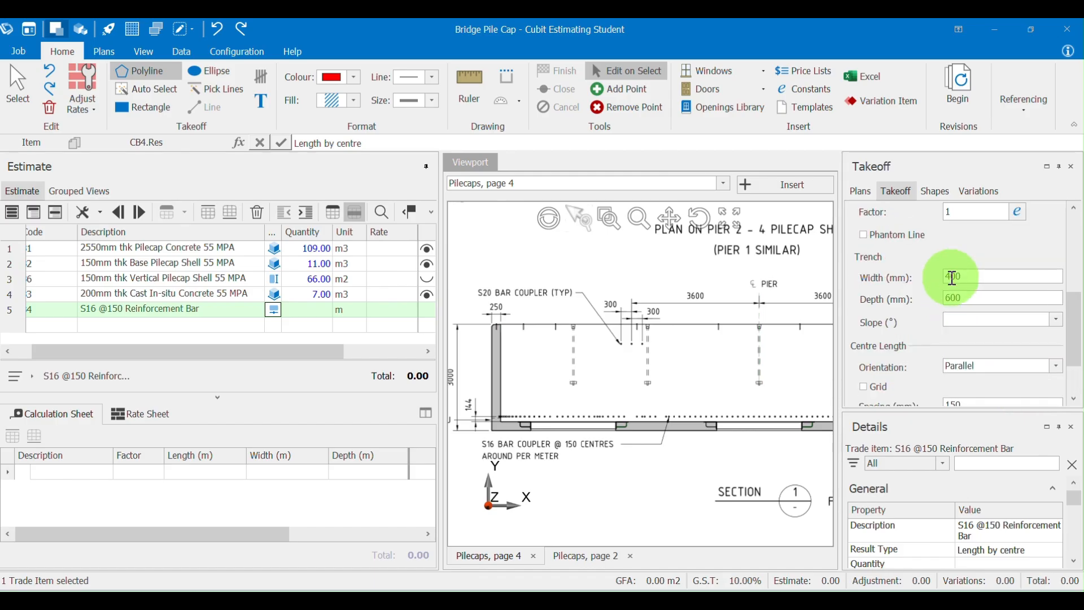
scroll(958, 216, up, 2)
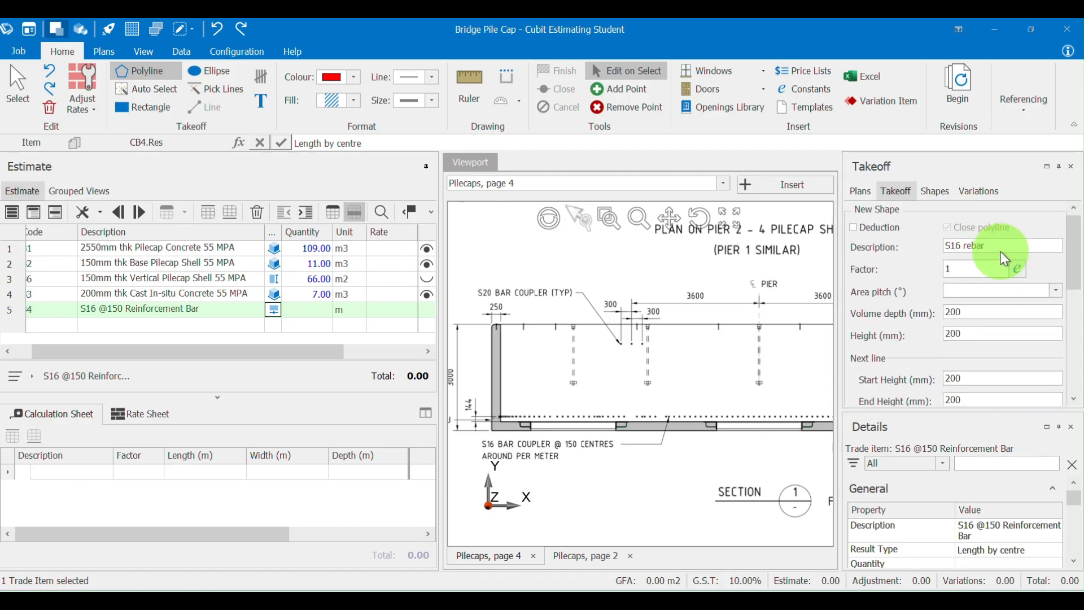
drag(1002, 248, 944, 245)
text(S16 reba)
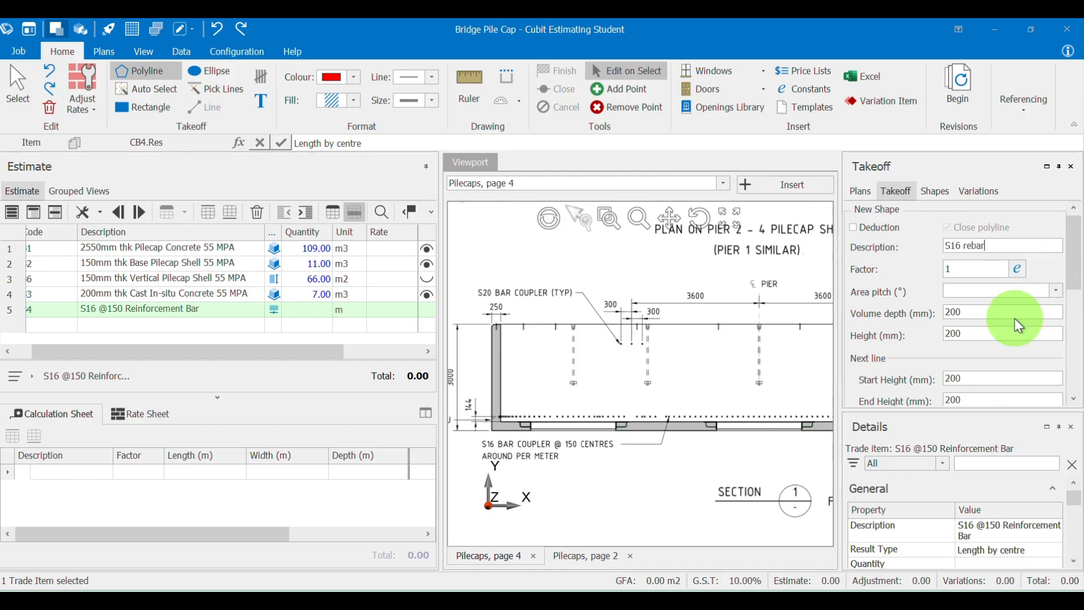
scroll(1013, 319, down, 2)
scroll(959, 356, down, 2)
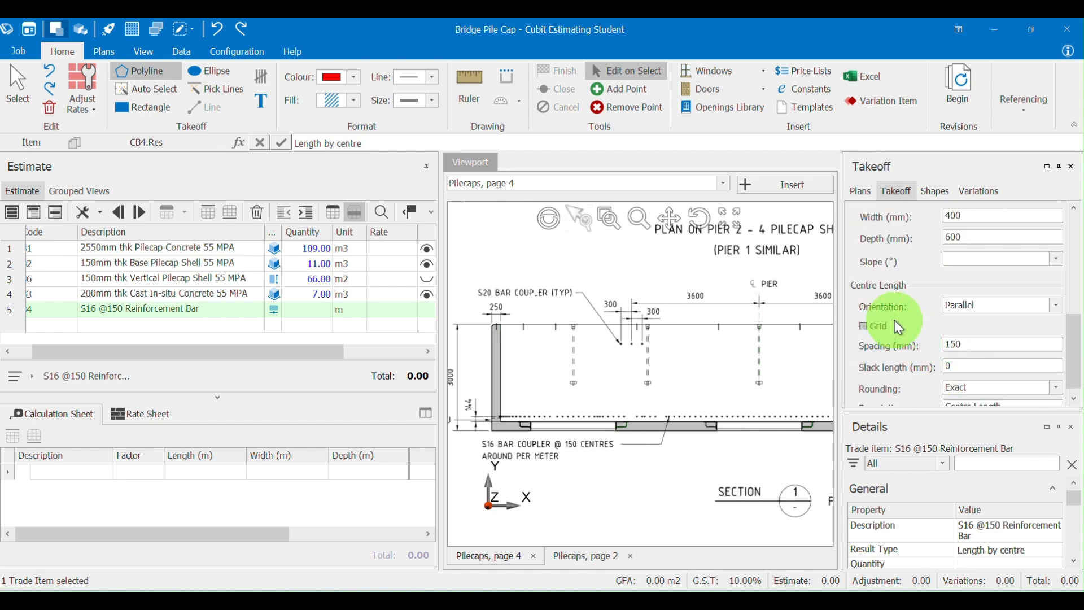
click(966, 349)
text(15)
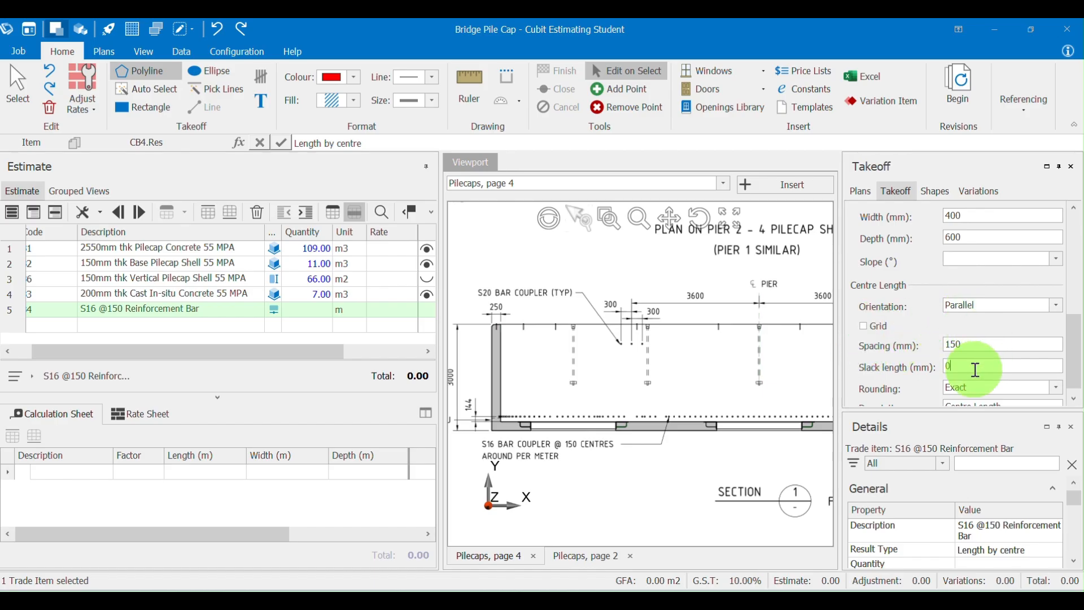
click(309, 309)
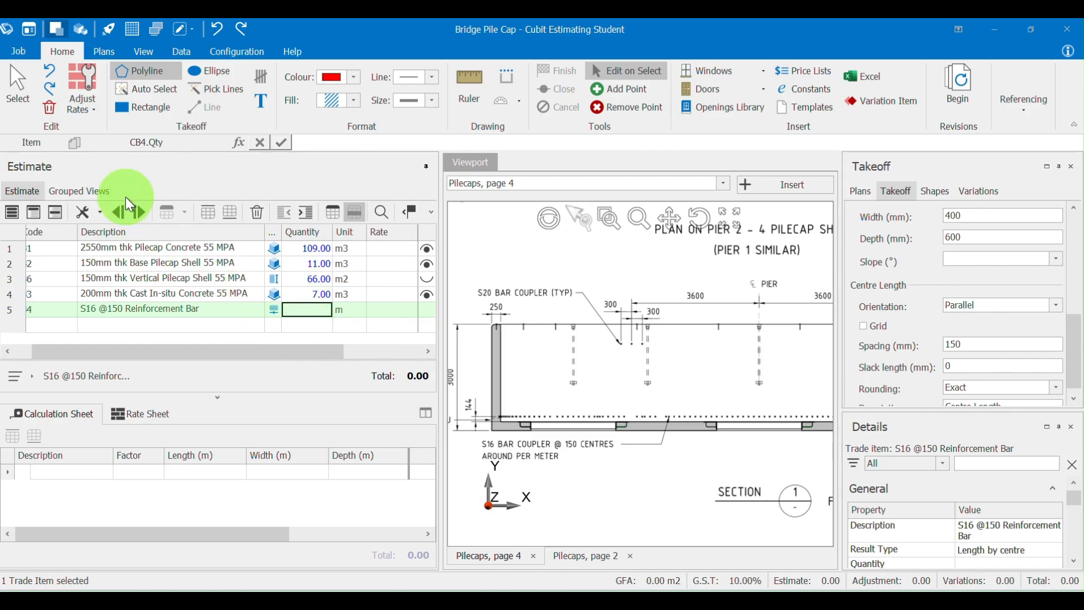
click(354, 78)
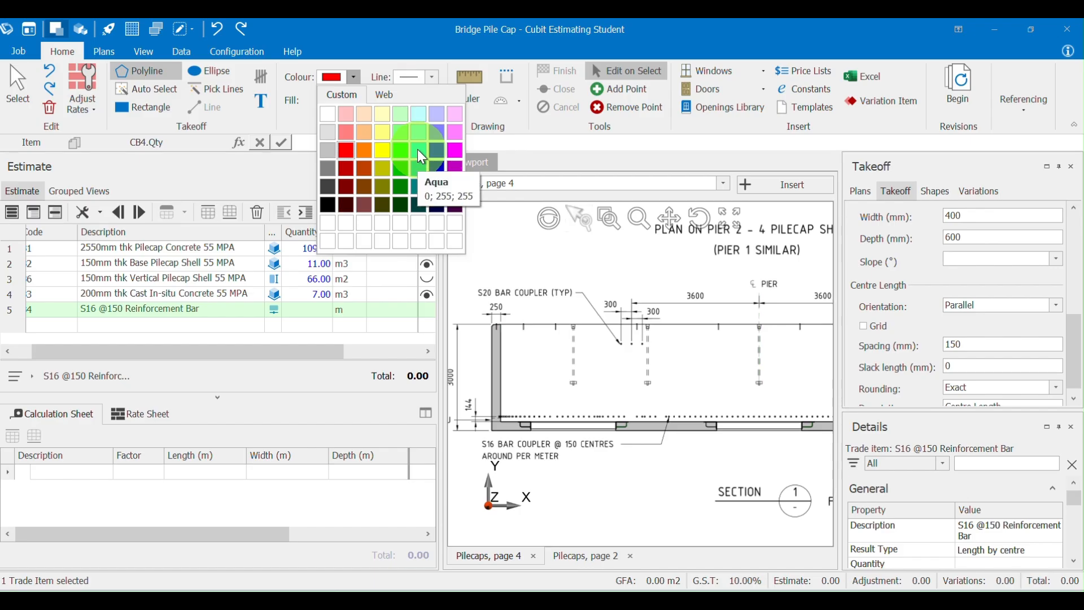
click(437, 119)
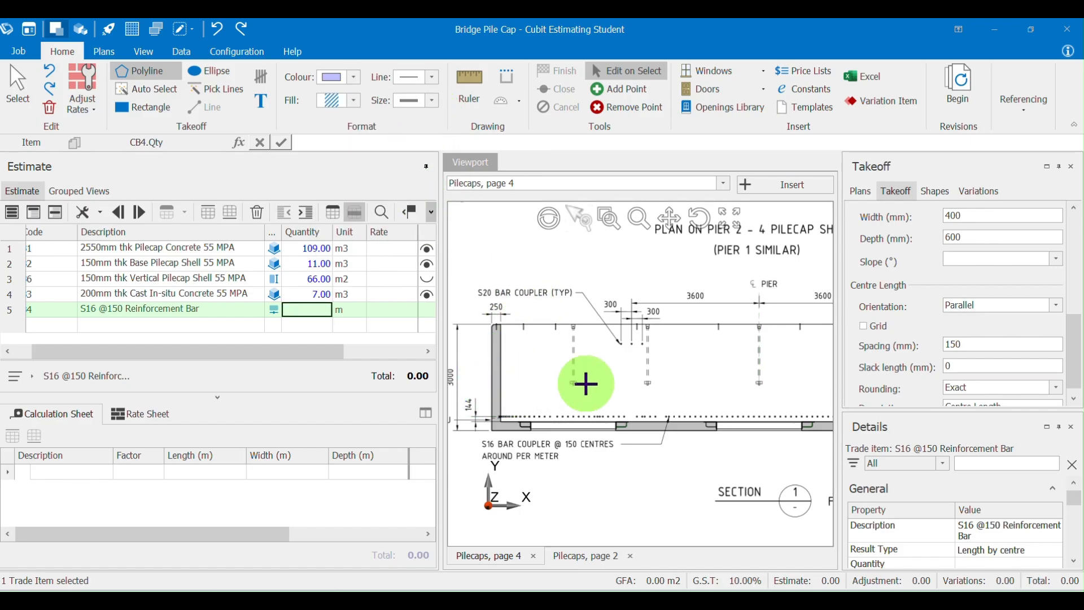
Trace the closed pilecap outline with its two rounded ends on the Pier 2 - 4 pilecap shell plan for the S16 rebar.
scroll(583, 385, down, 2)
scroll(649, 293, down, 1)
drag(639, 330, 627, 377)
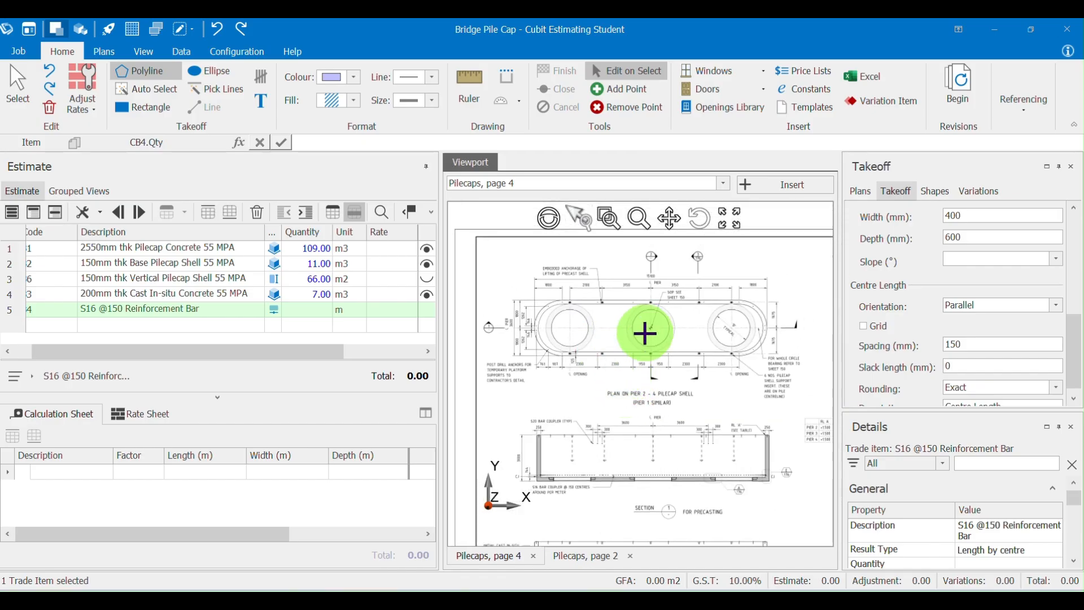
drag(643, 334, 617, 366)
scroll(540, 350, up, 1)
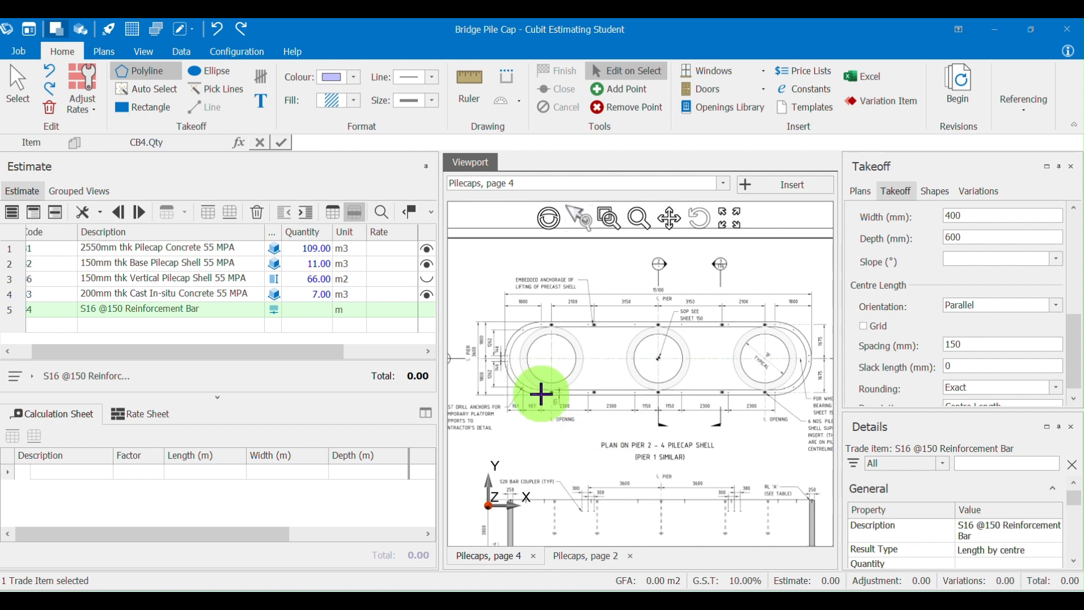
click(540, 392)
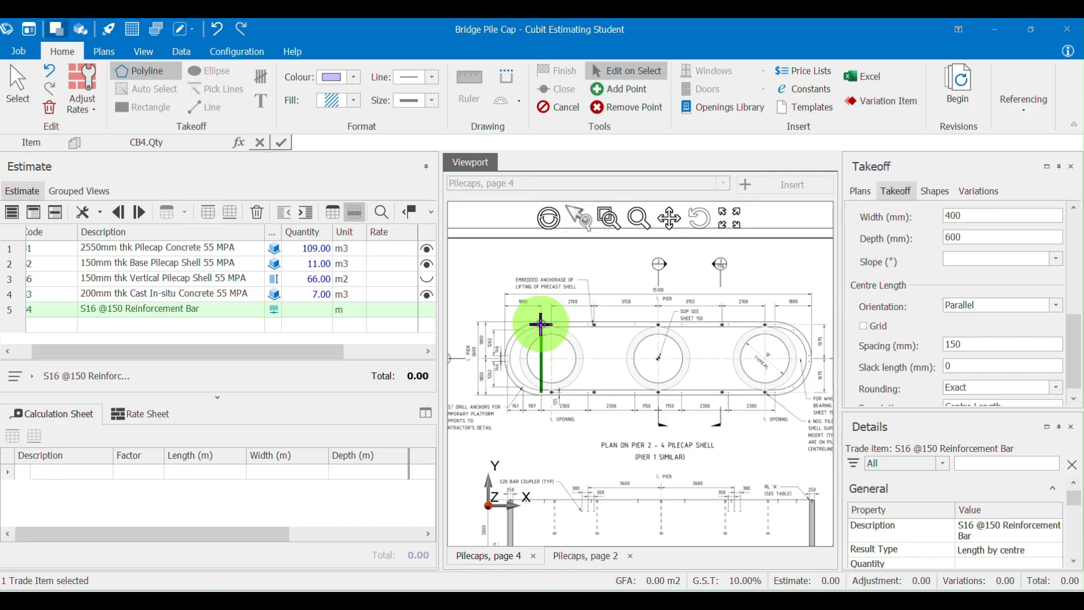
drag(541, 325, 519, 331)
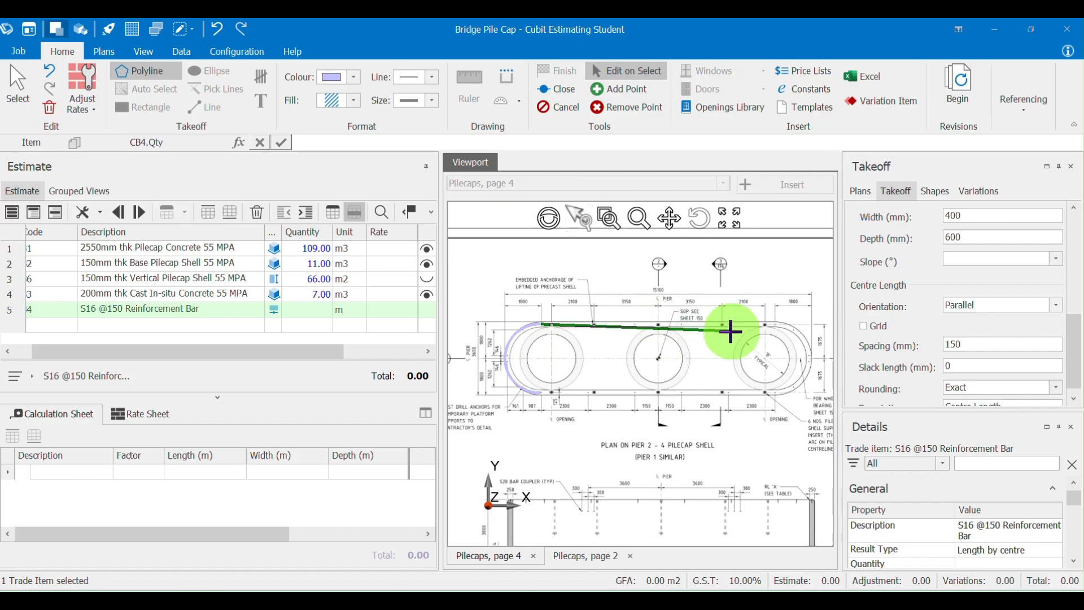
click(773, 324)
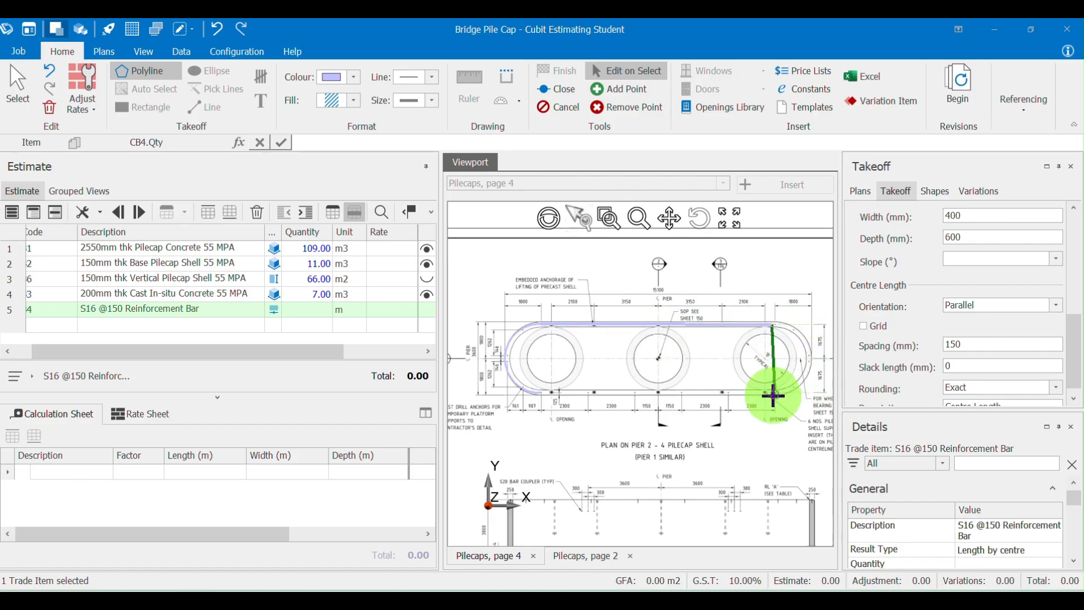
drag(775, 395, 808, 380)
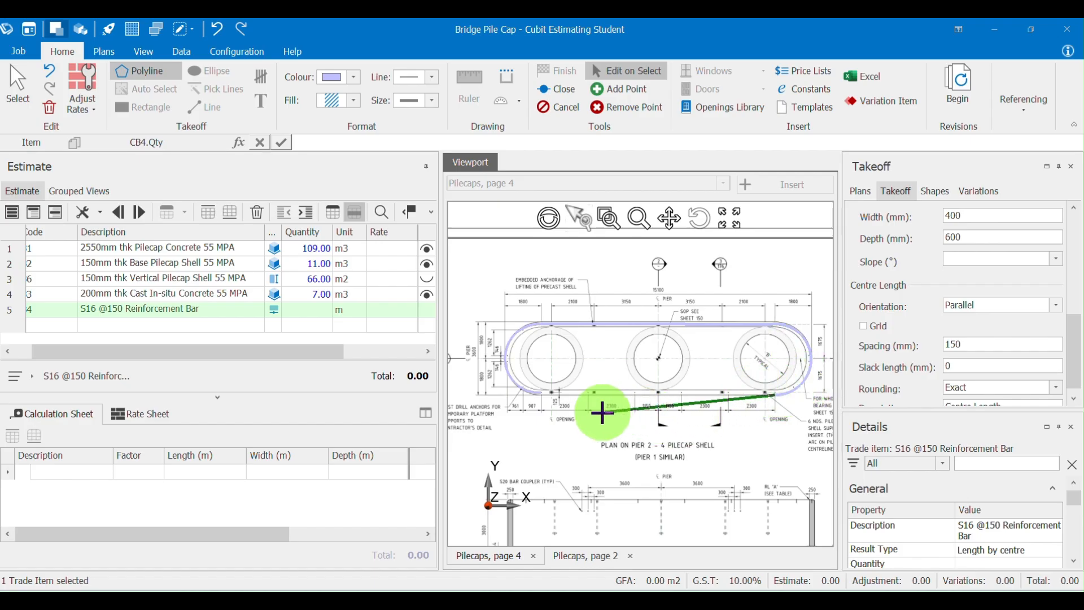
key(c)
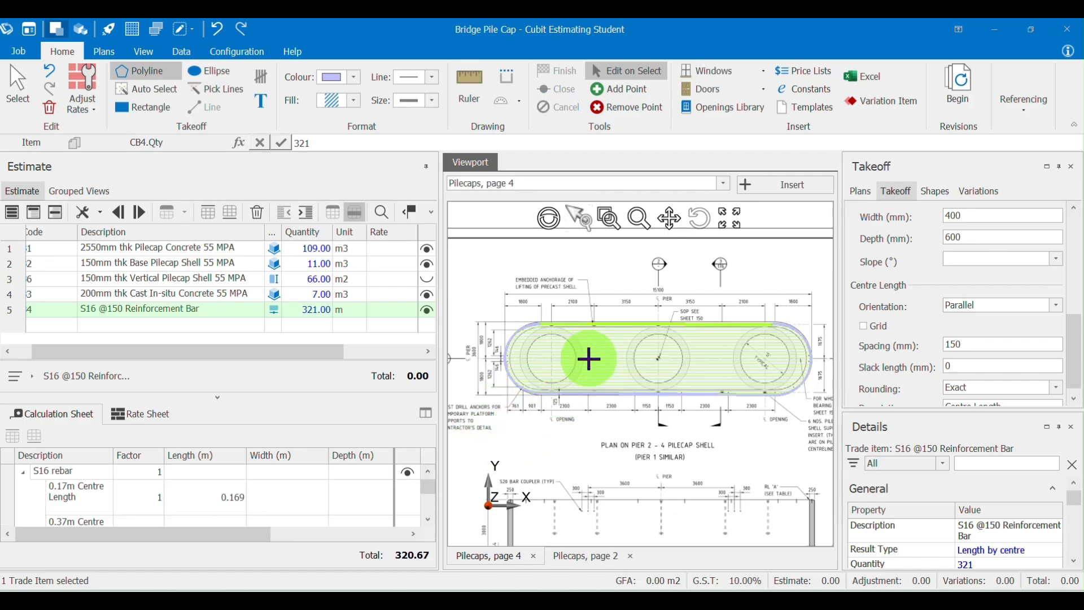
scroll(564, 364, up, 3)
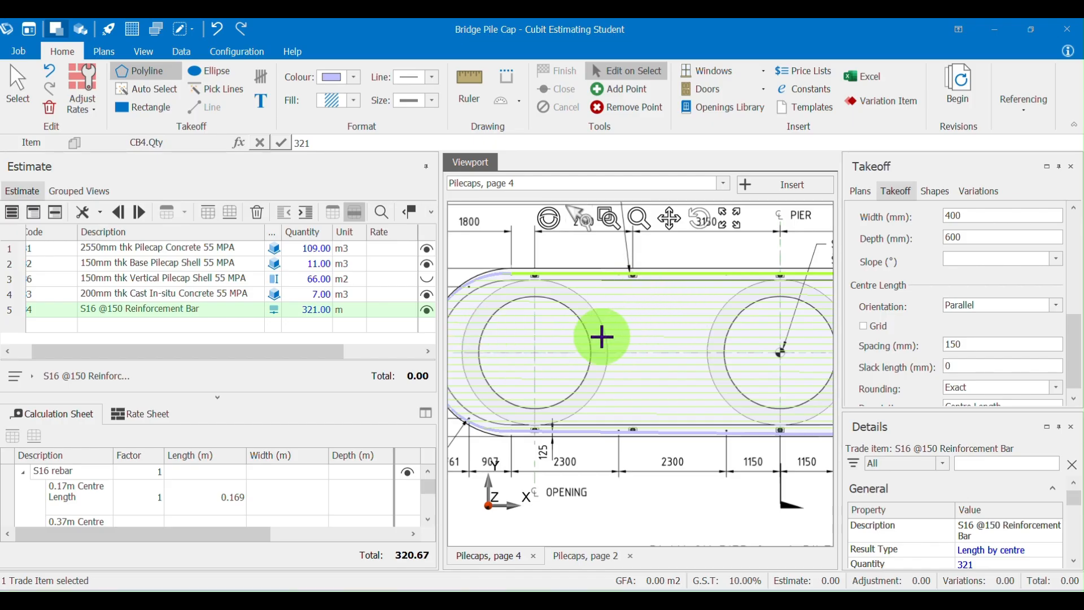
scroll(697, 322, down, 3)
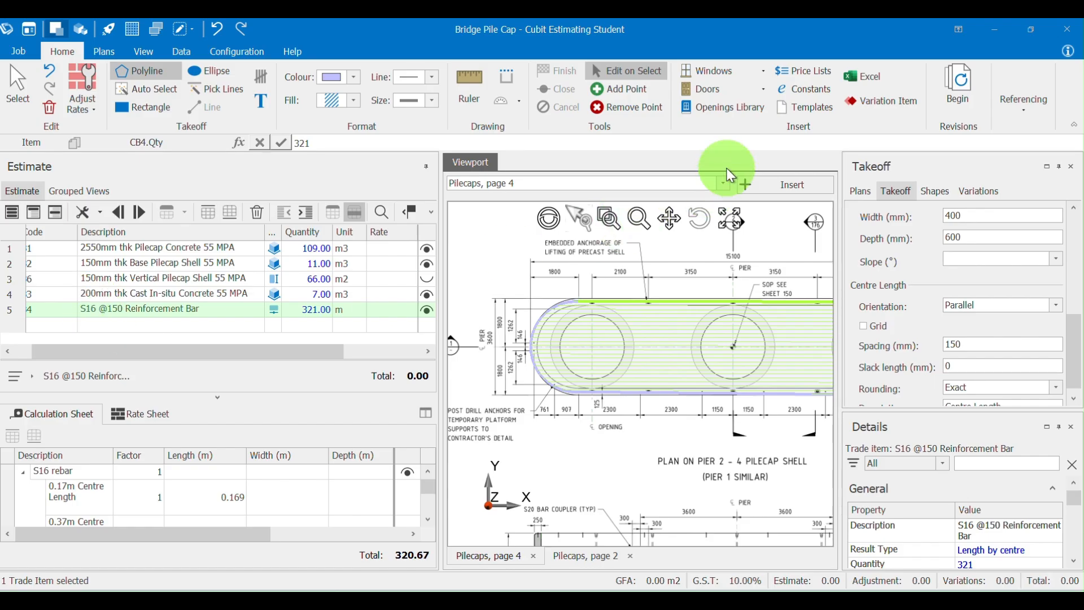
Look up the weight per metre of the R16 bar in the Reinforcement constants.
click(806, 89)
scroll(479, 364, down, 1)
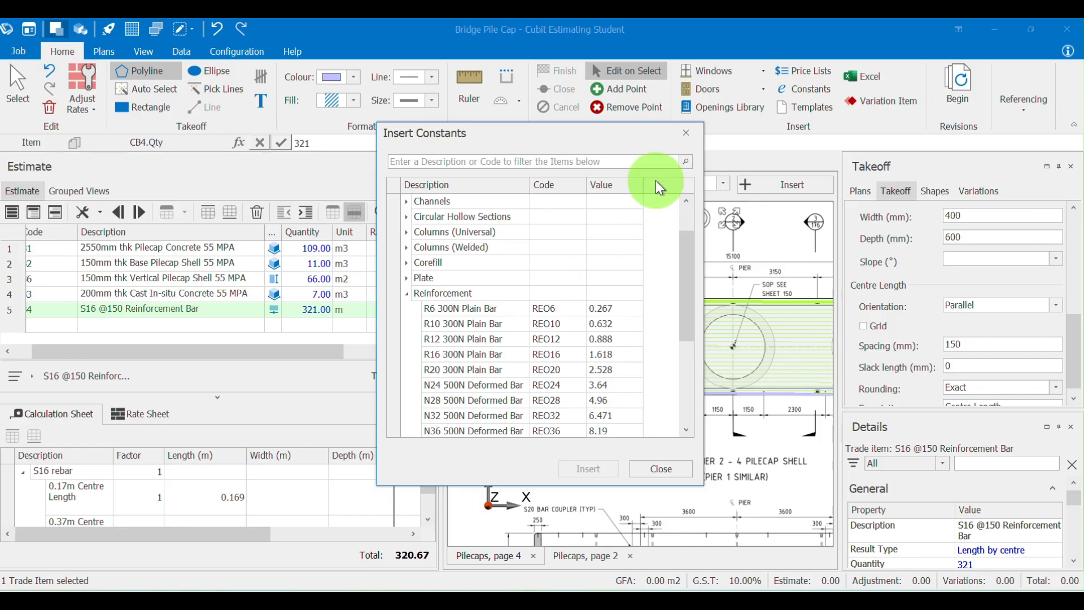
click(660, 473)
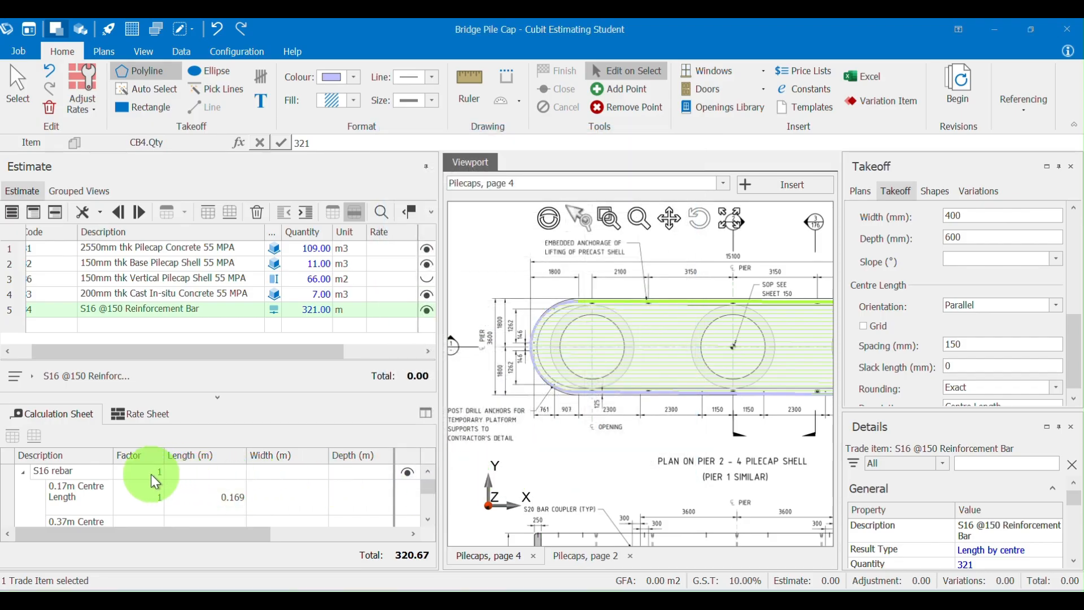
click(154, 475)
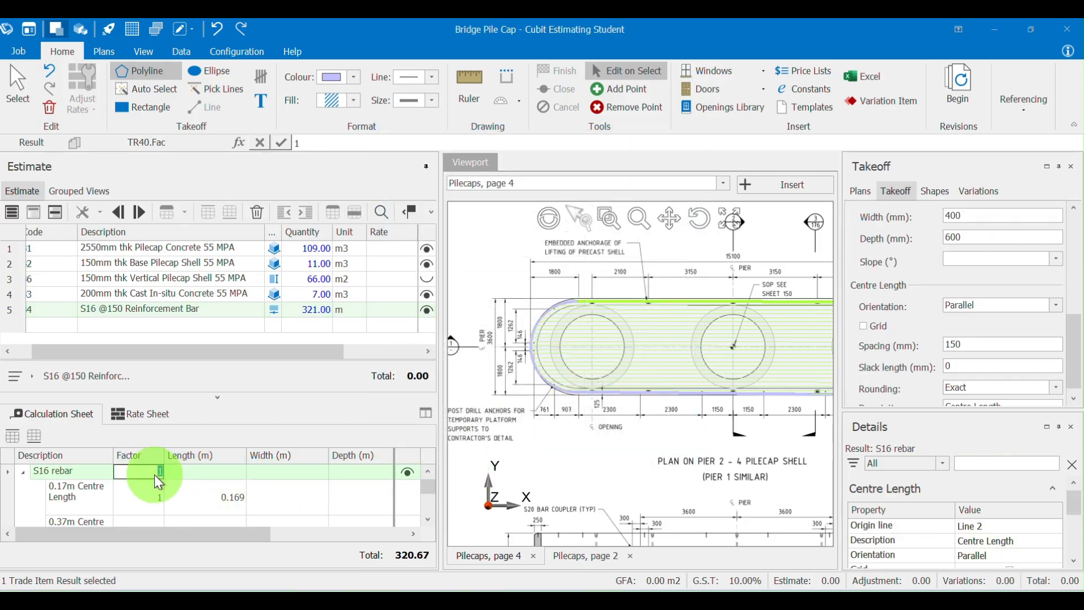
text(,)
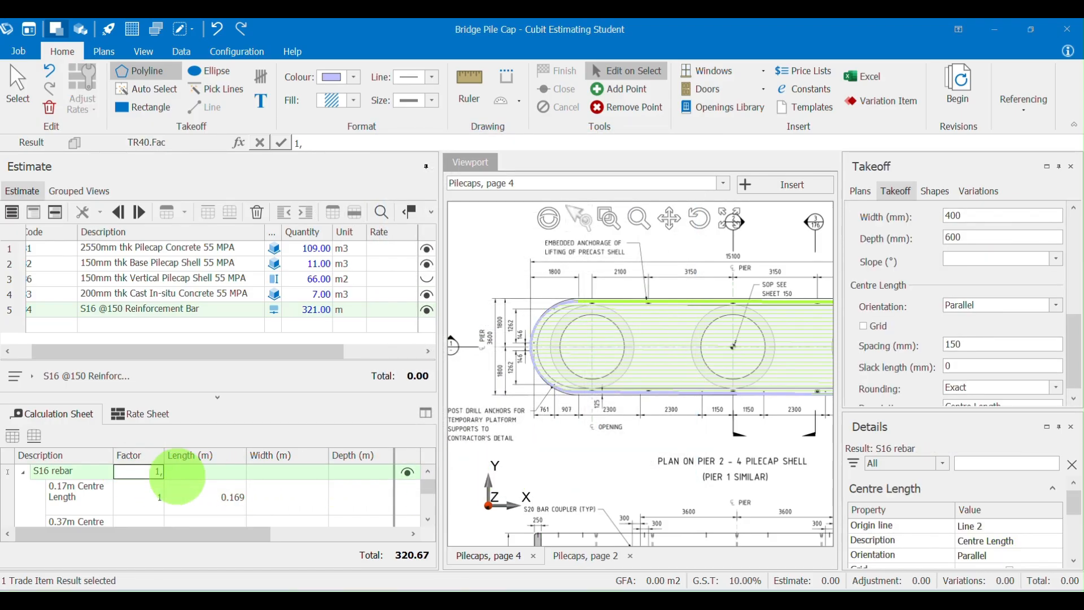
text(61)
text(8)
text(=1,618)
text(/1)
text(000)
key(Return)
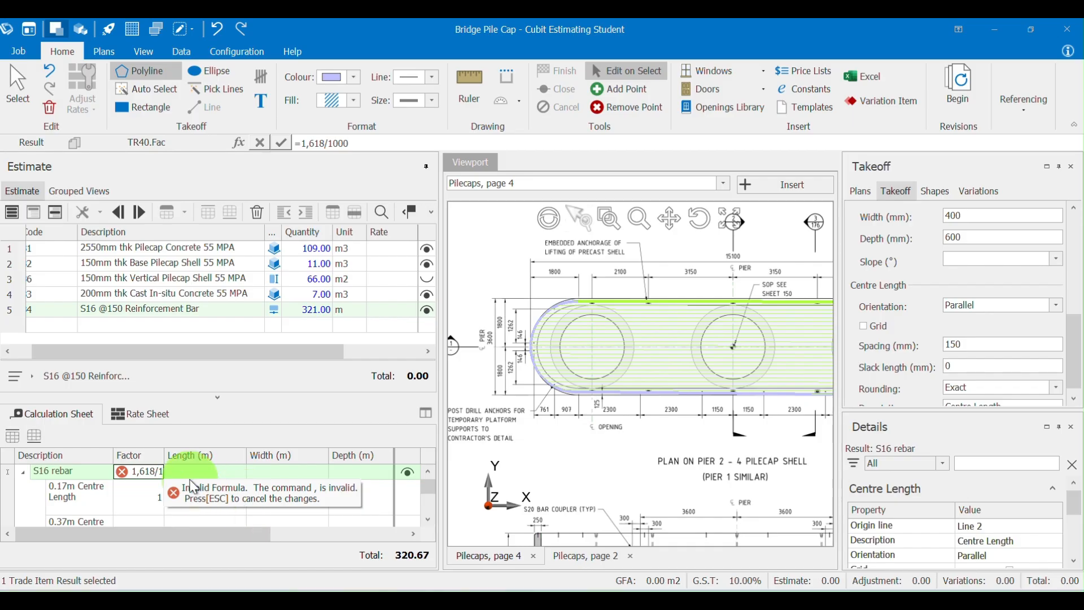
click(145, 472)
key(Escape)
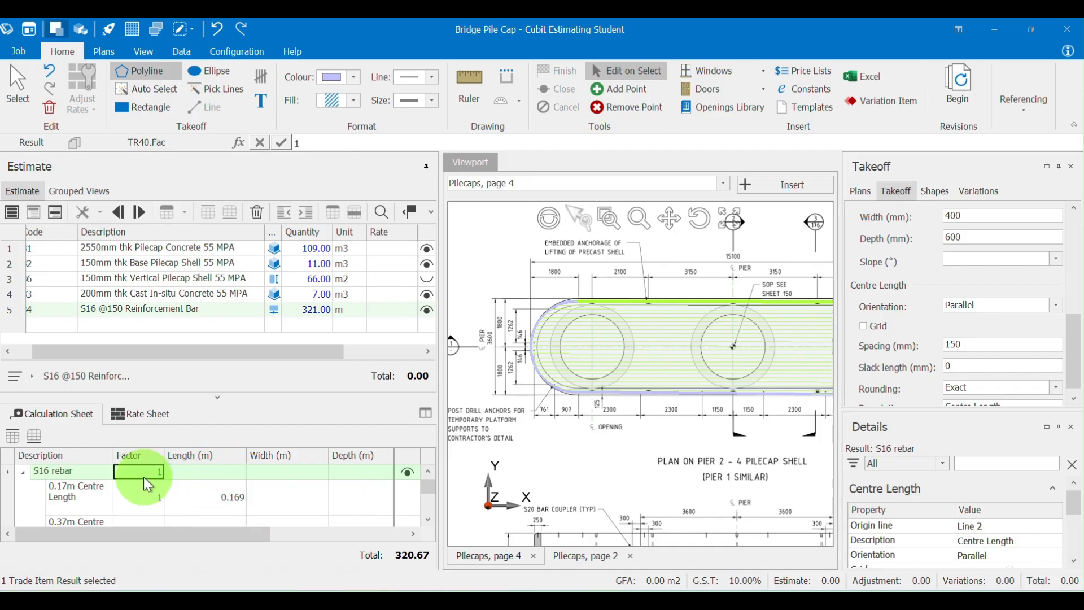
text(.)
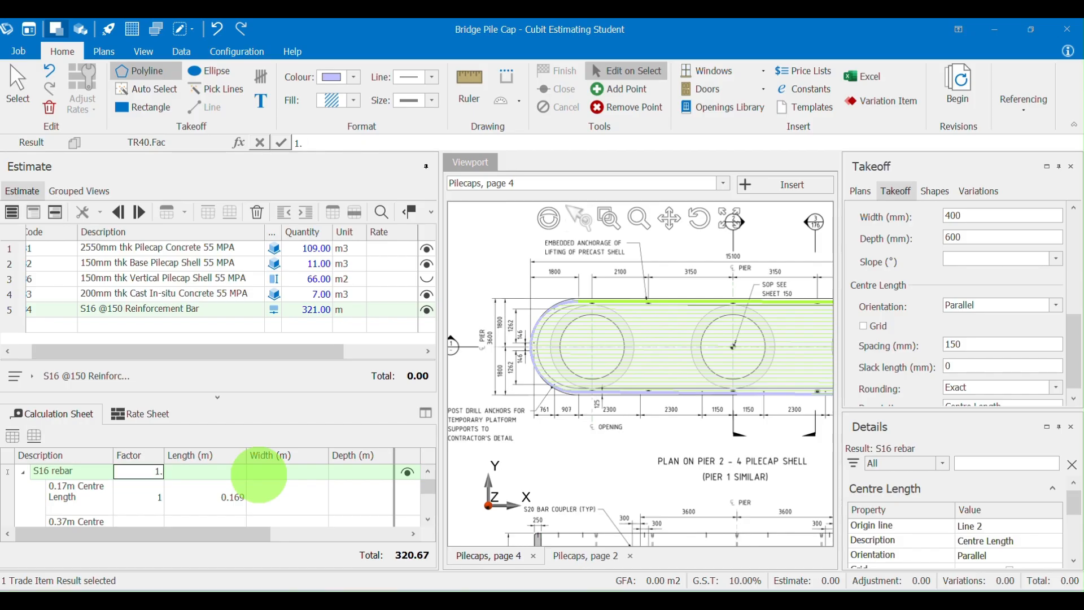
text(618)
key(Return)
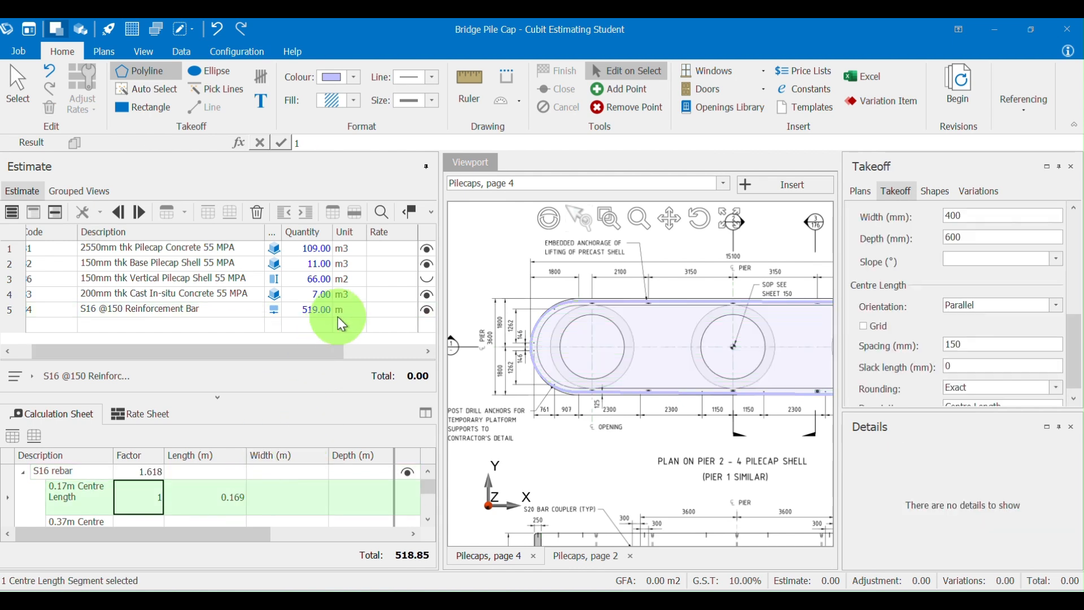
click(341, 314)
text(kg)
key(Return)
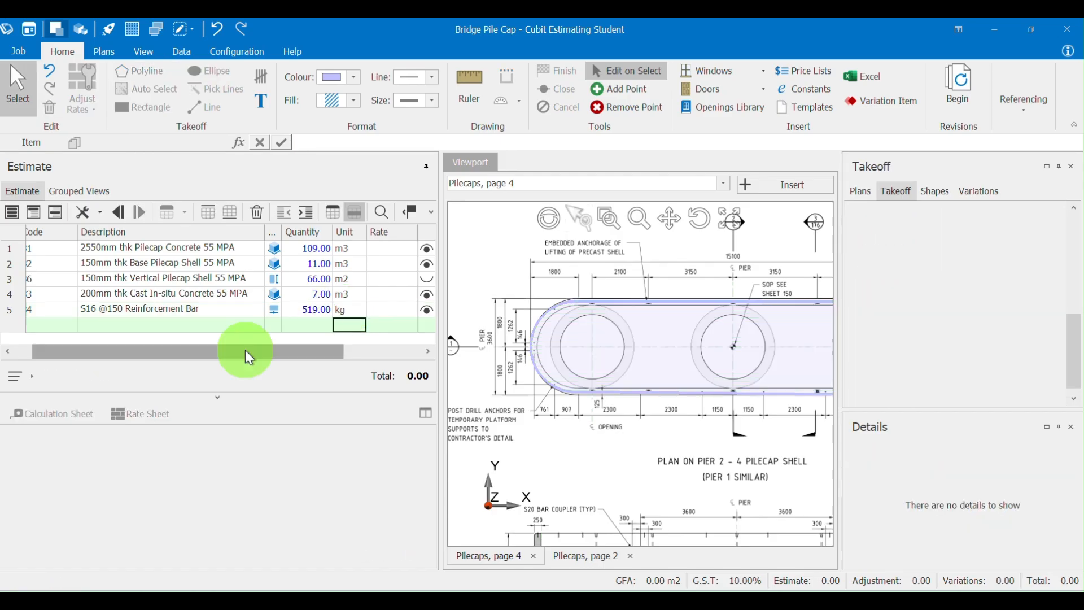
click(198, 306)
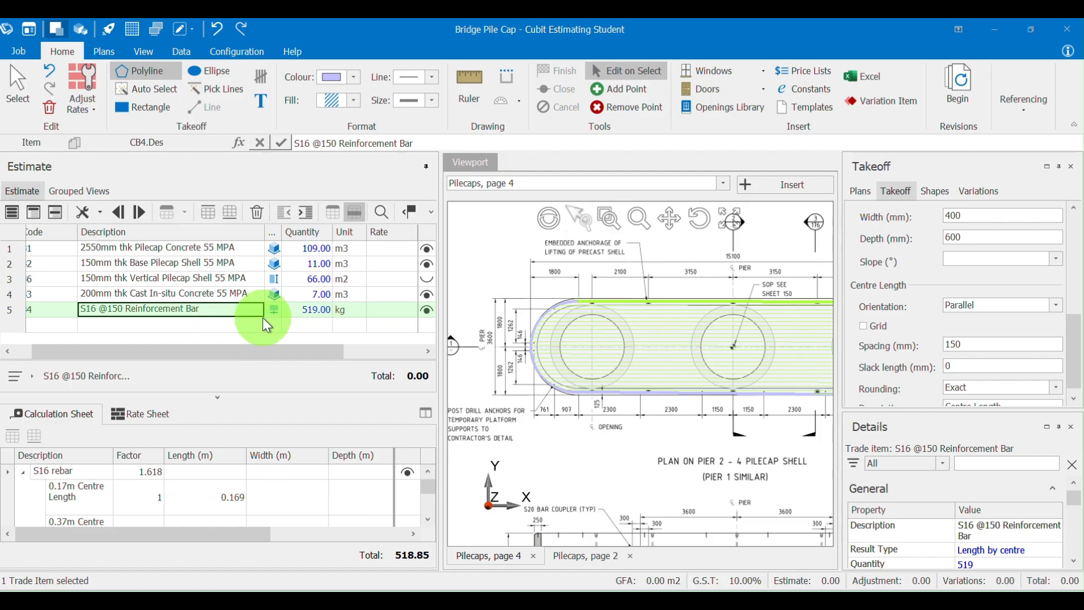
right_click(297, 231)
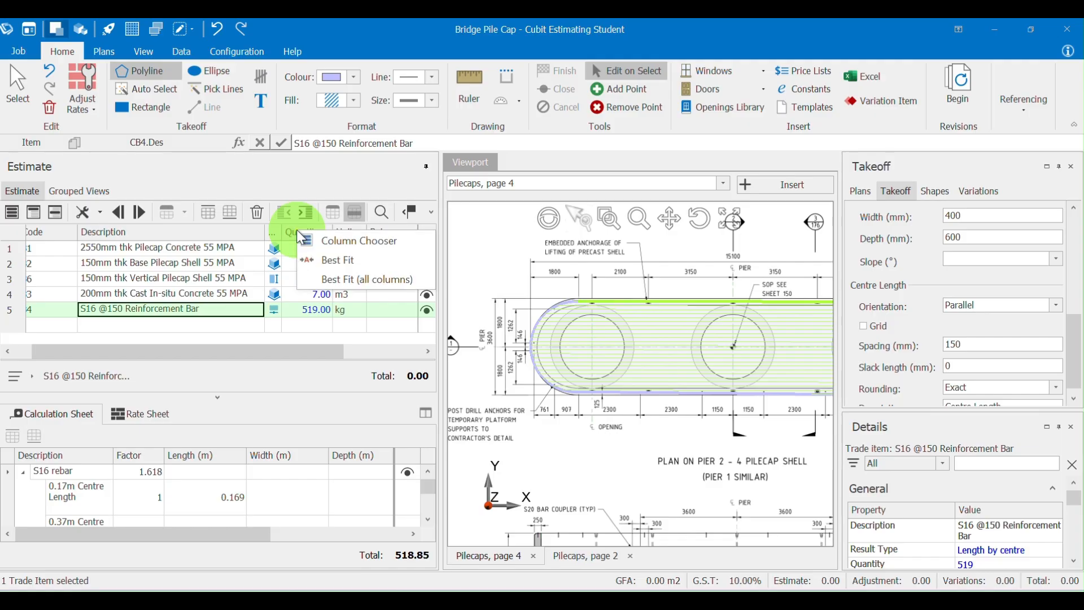
click(324, 246)
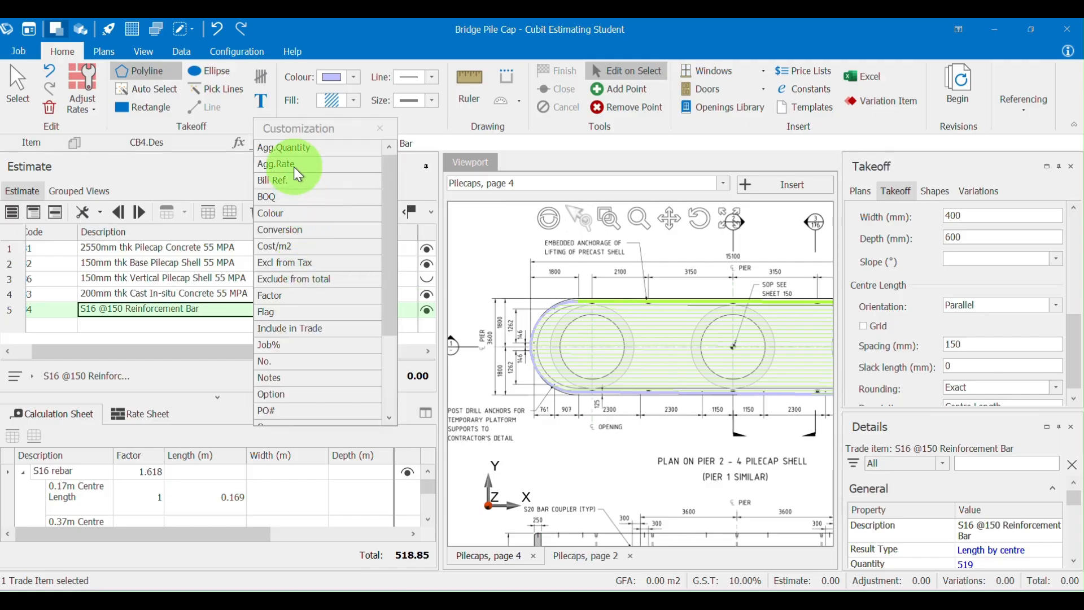
click(273, 294)
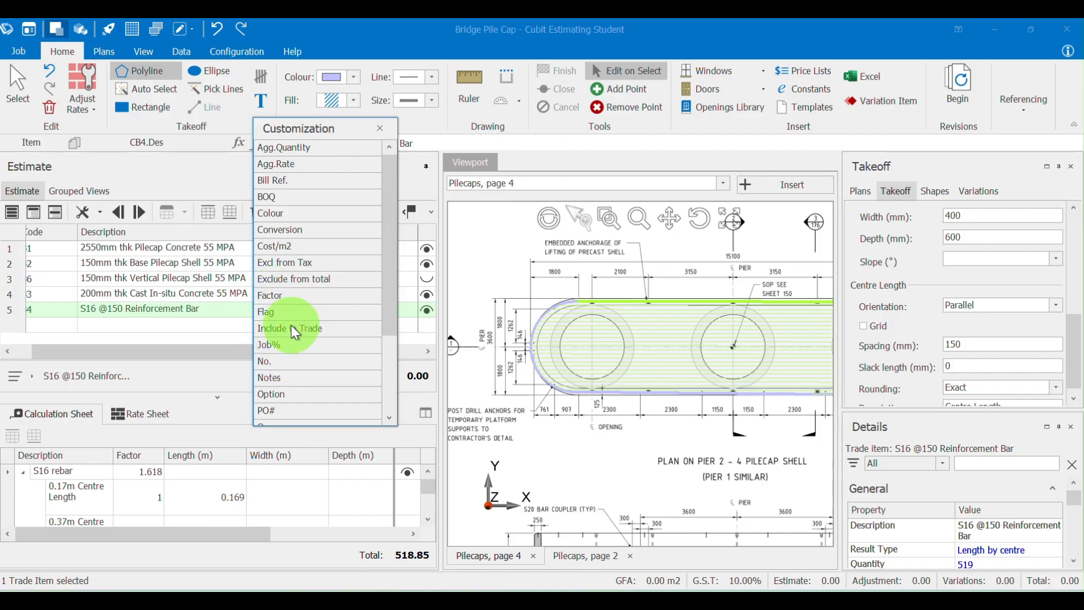
click(380, 130)
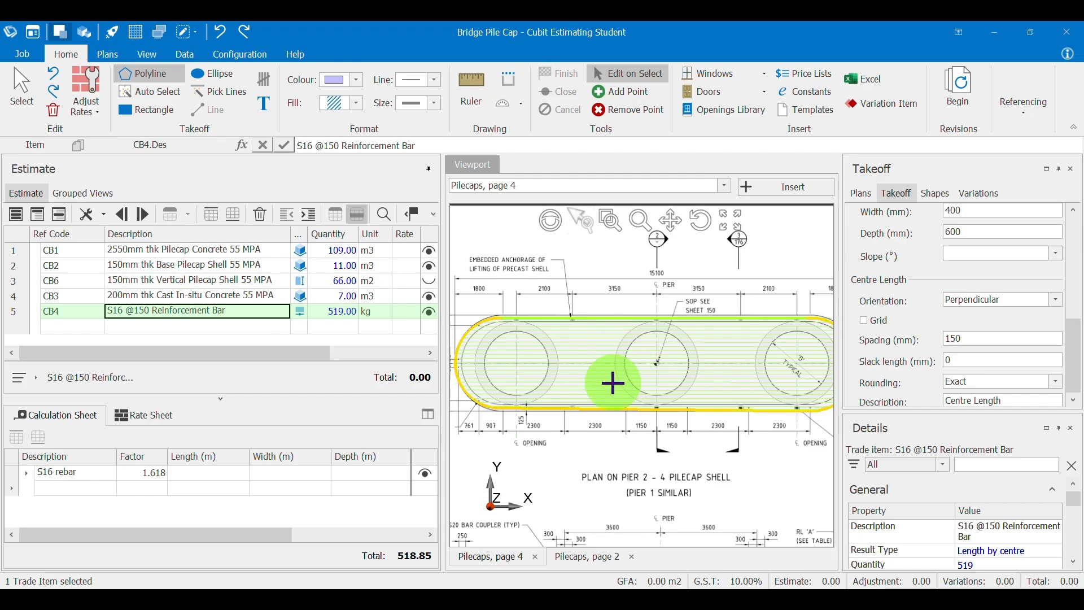
Set the centre length orientation for new shapes to Parallel and select the S16 rebar result in the calculation sheet.
scroll(612, 381, down, 2)
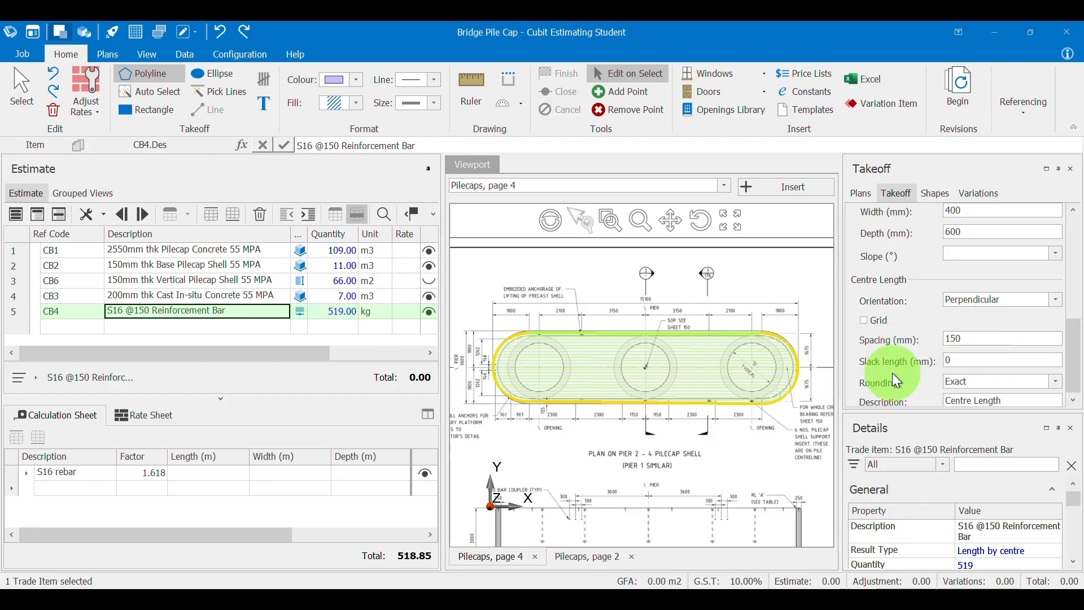
click(1036, 298)
click(990, 325)
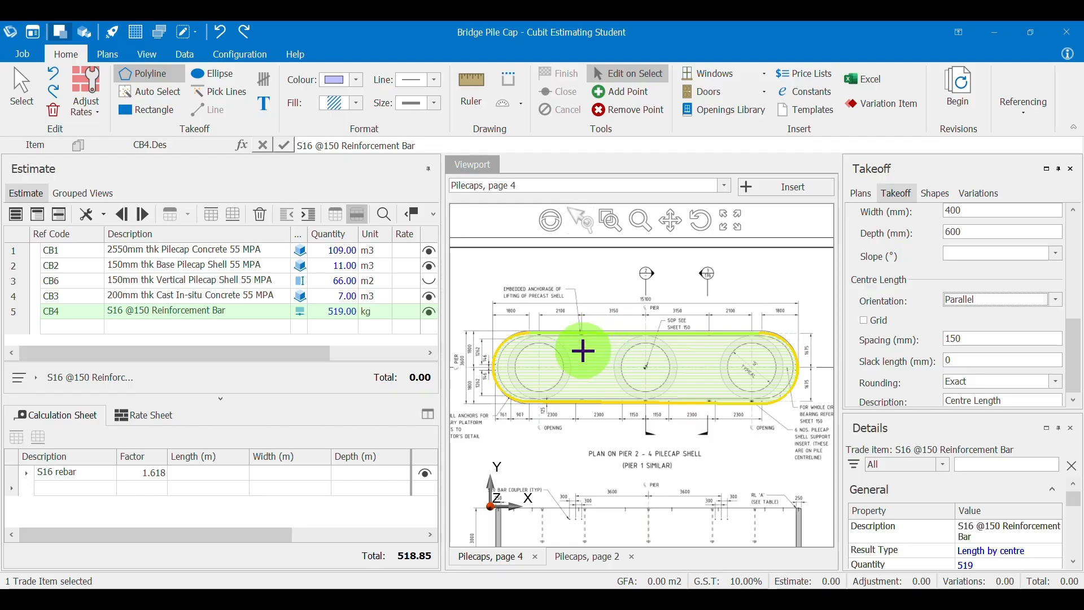
click(57, 474)
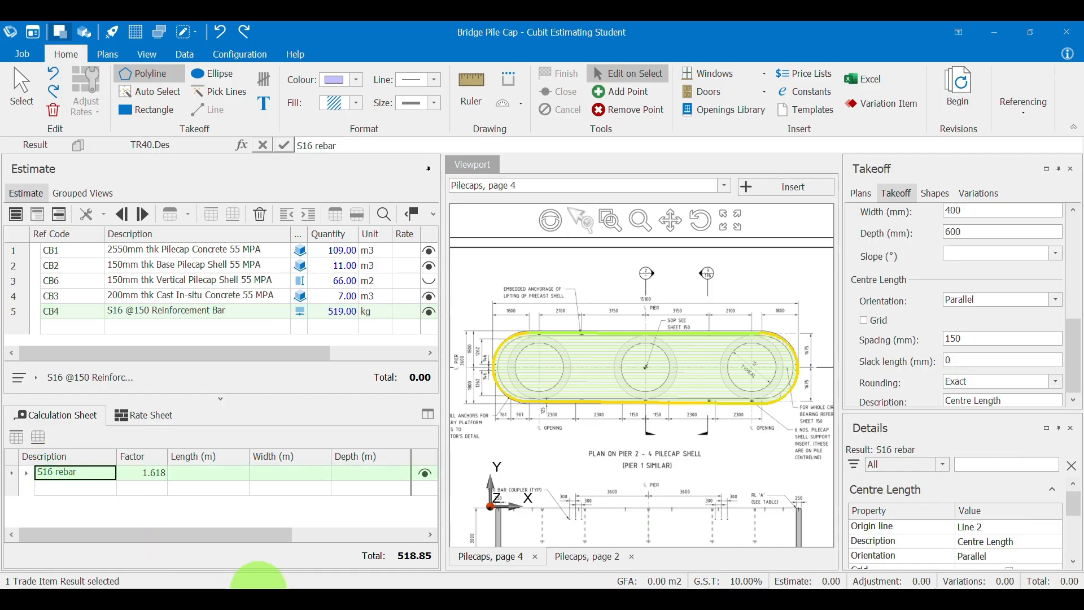
click(70, 414)
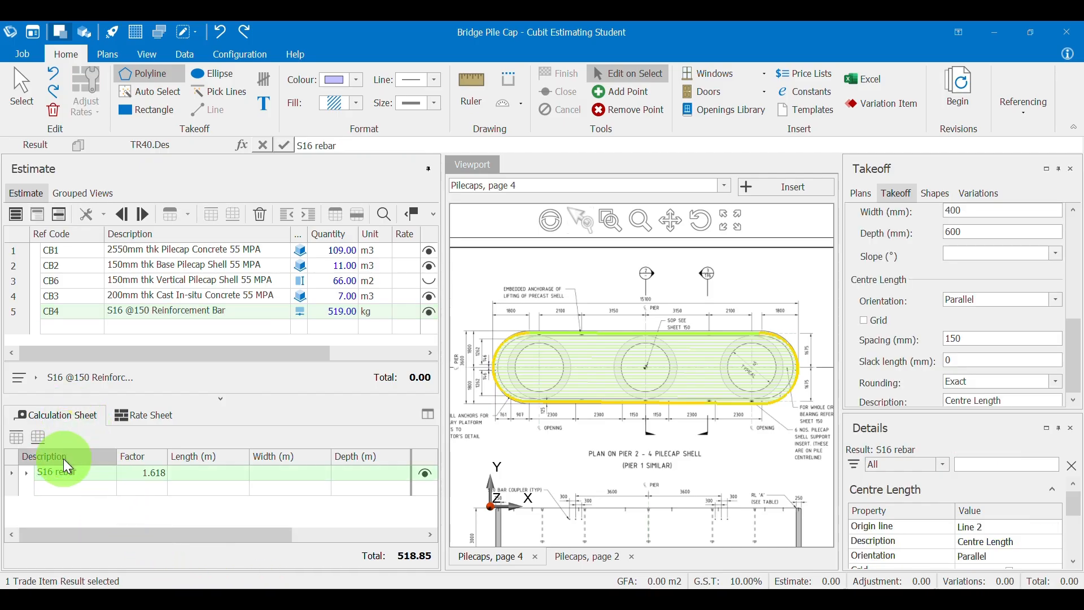
Duplicate the S16 rebar result into the next row of the calculation sheet and set the copy's centre length orientation to Perpendicular.
click(70, 476)
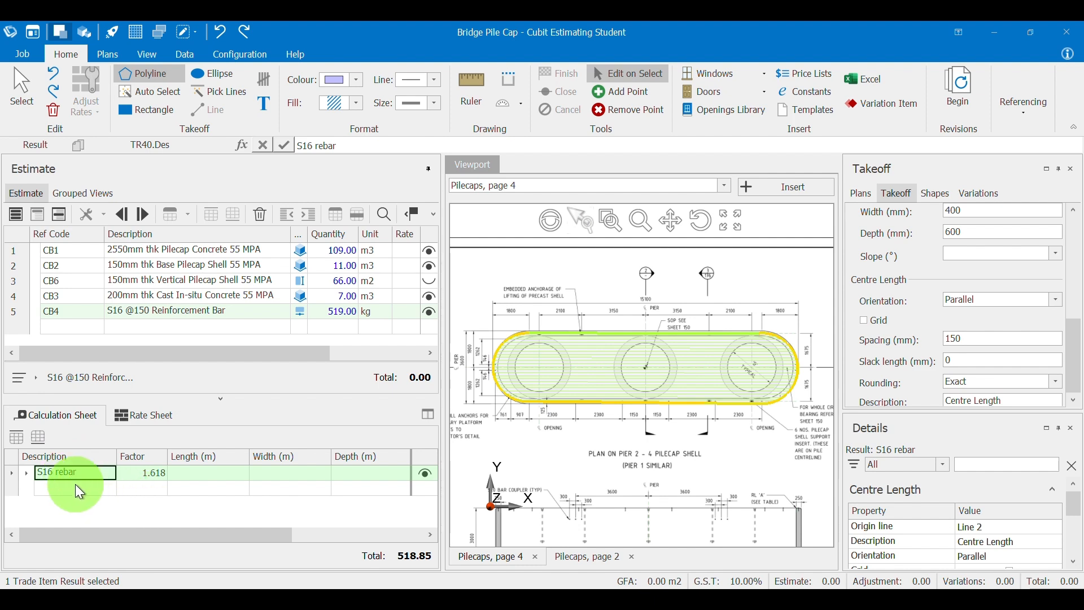
click(76, 484)
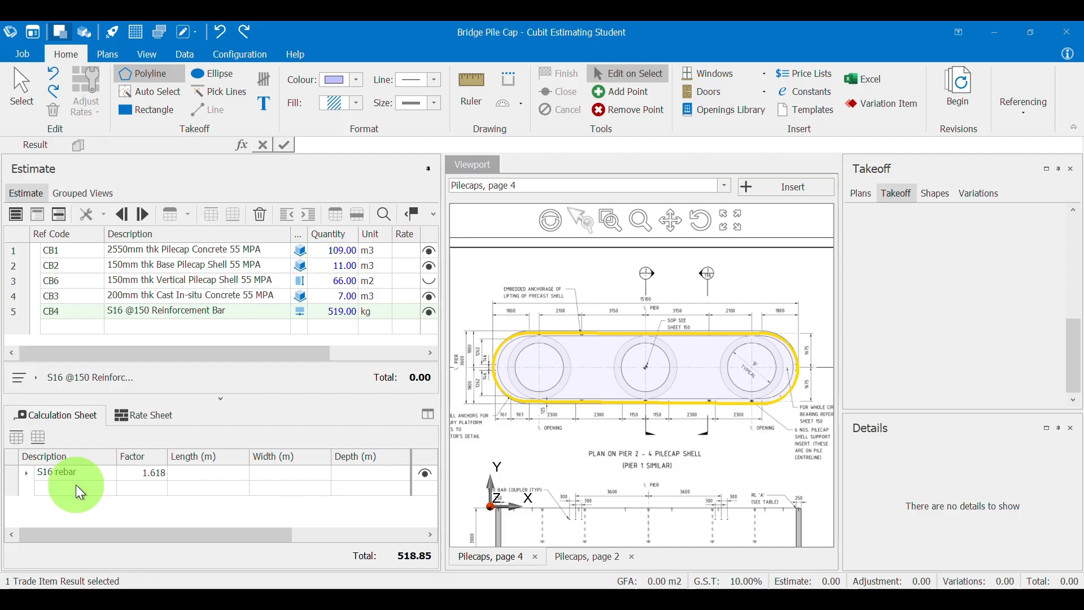
key(ctrl+v)
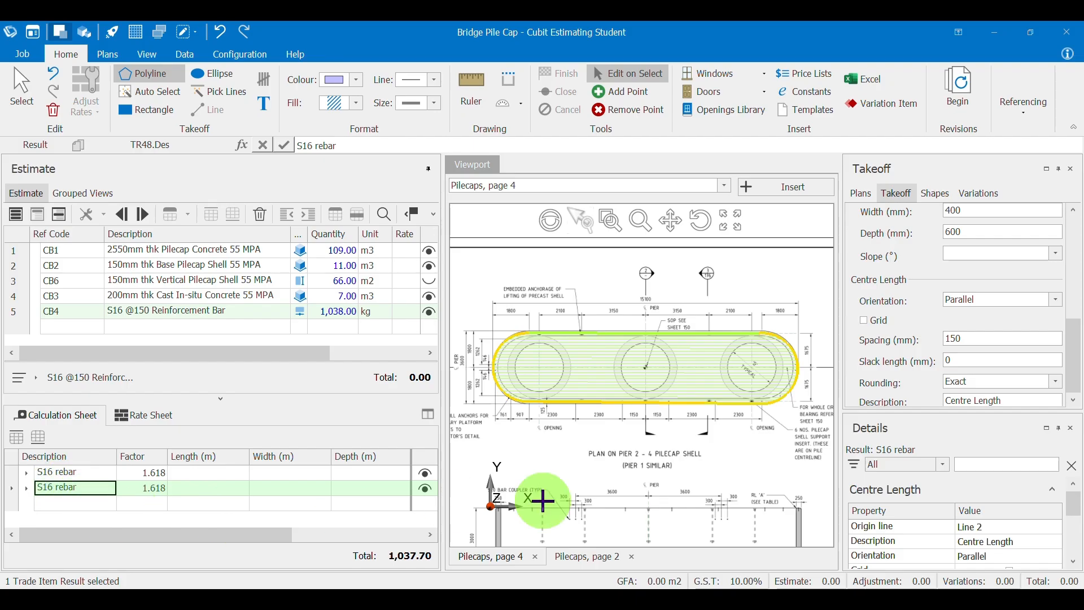
click(977, 558)
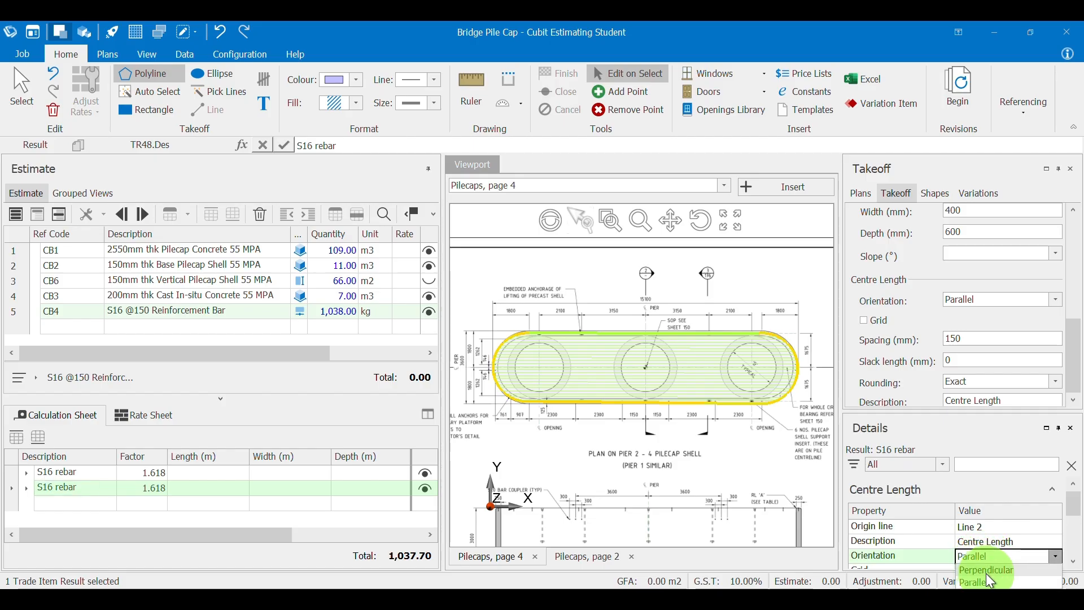
click(988, 571)
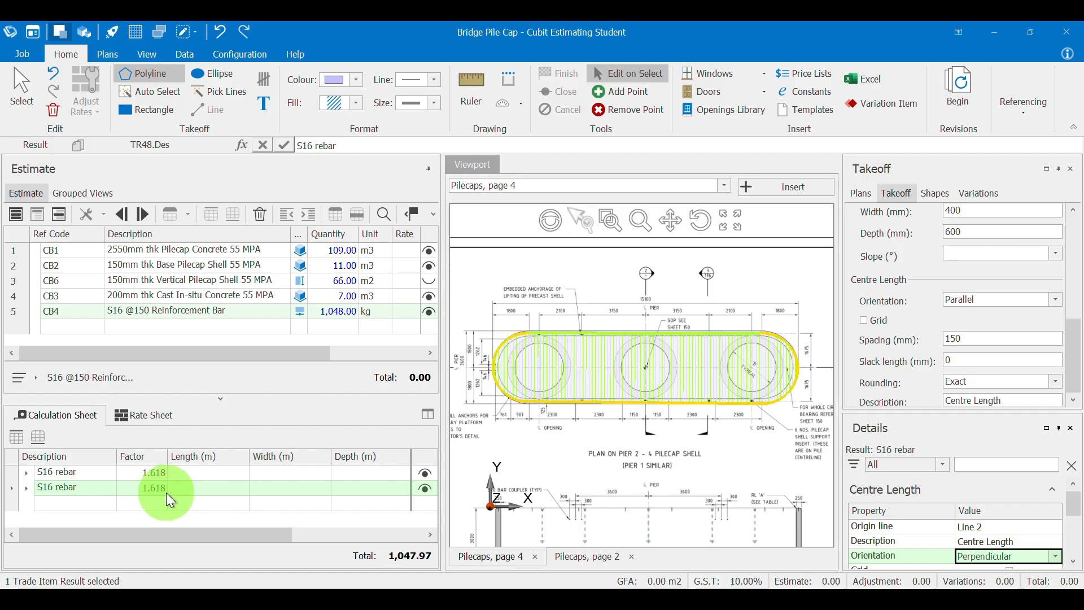
Examine the individual centre lengths and the factor of the copied S16 rebar result, leaving its breakdown collapsed.
click(27, 489)
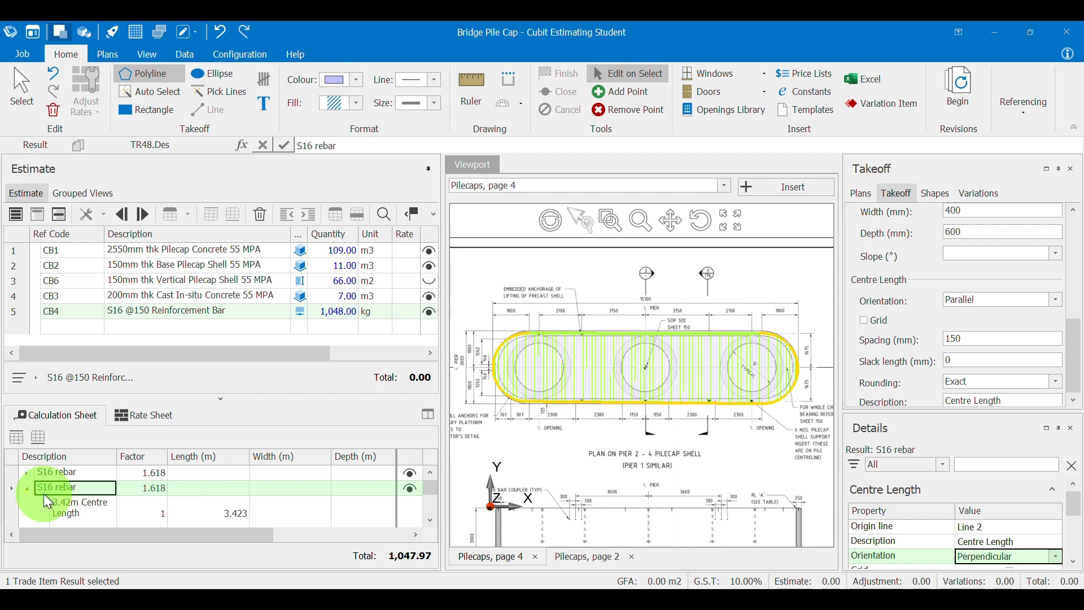
click(157, 490)
click(28, 489)
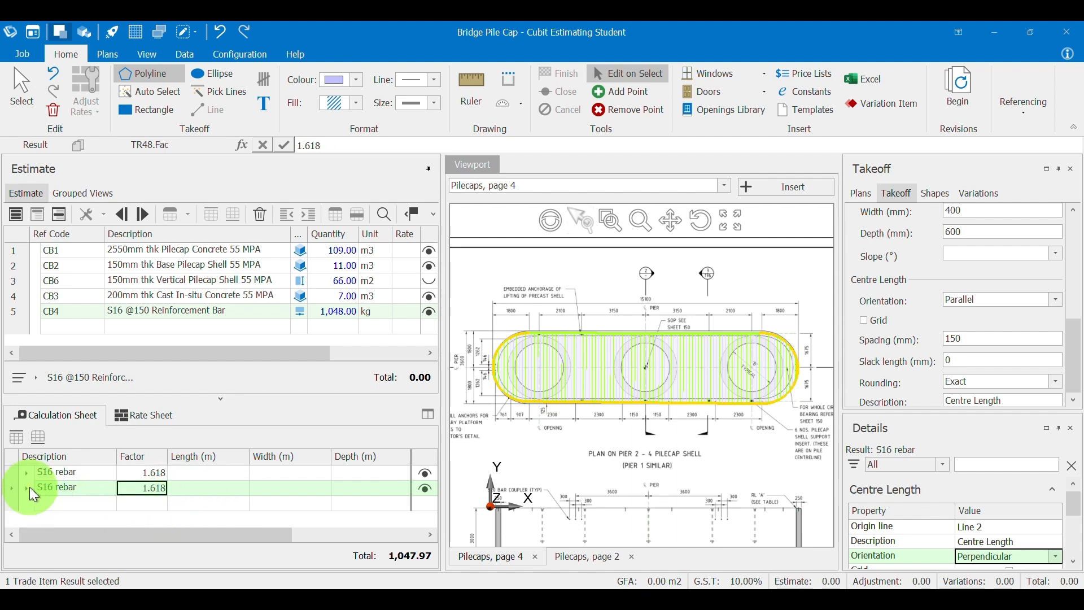